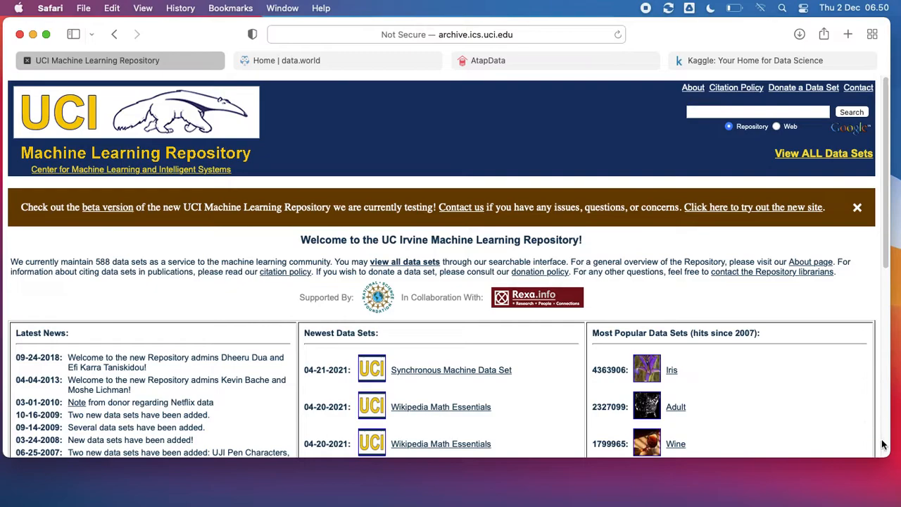
- Enlarge the browser window to fill more of the desktop
left_click_drag(888, 456, 900, 483)
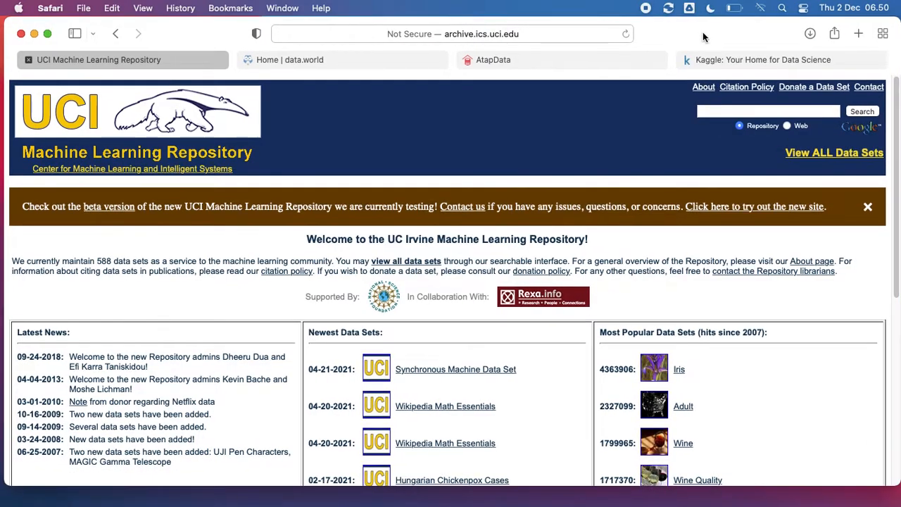
left_click_drag(699, 36, 696, 39)
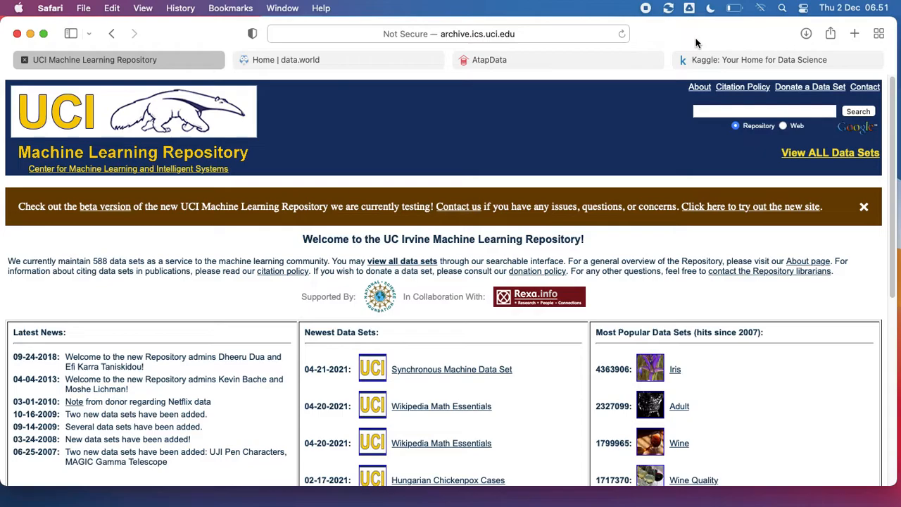
left_click_drag(696, 39, 697, 39)
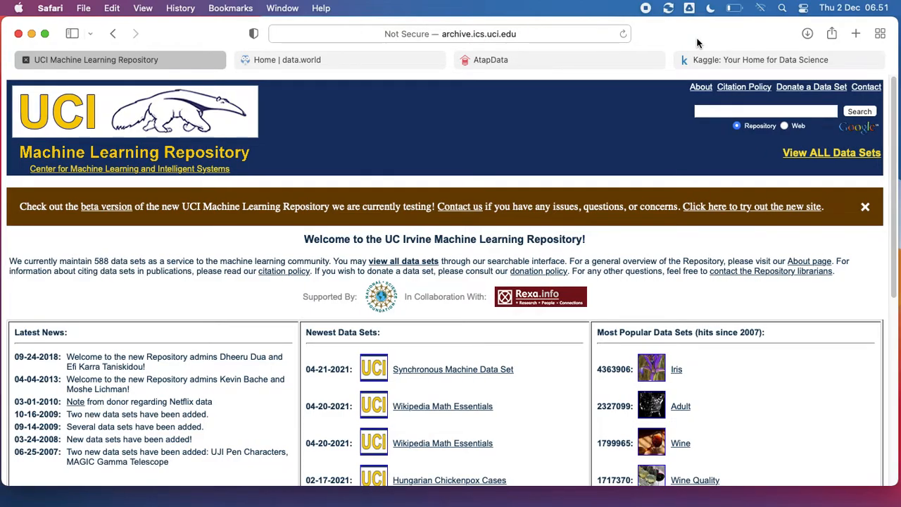
left_click_drag(697, 40, 696, 41)
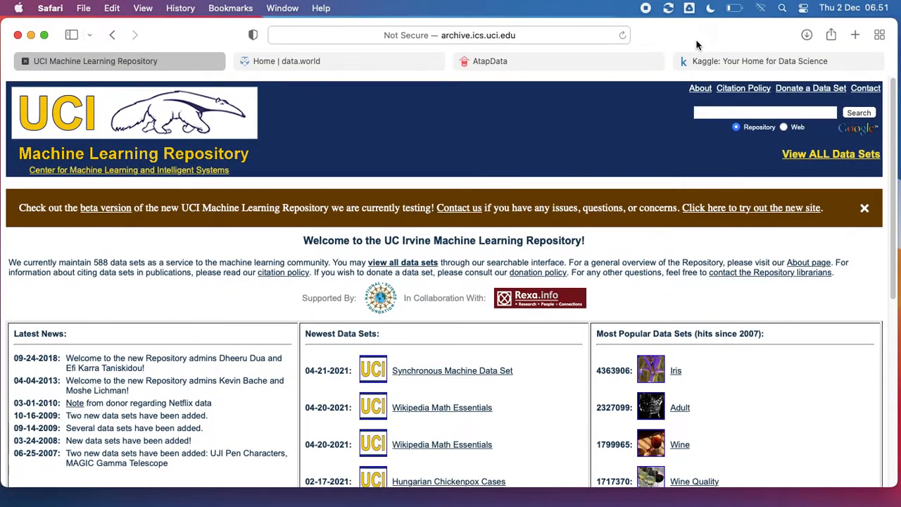
left_click_drag(696, 41, 697, 41)
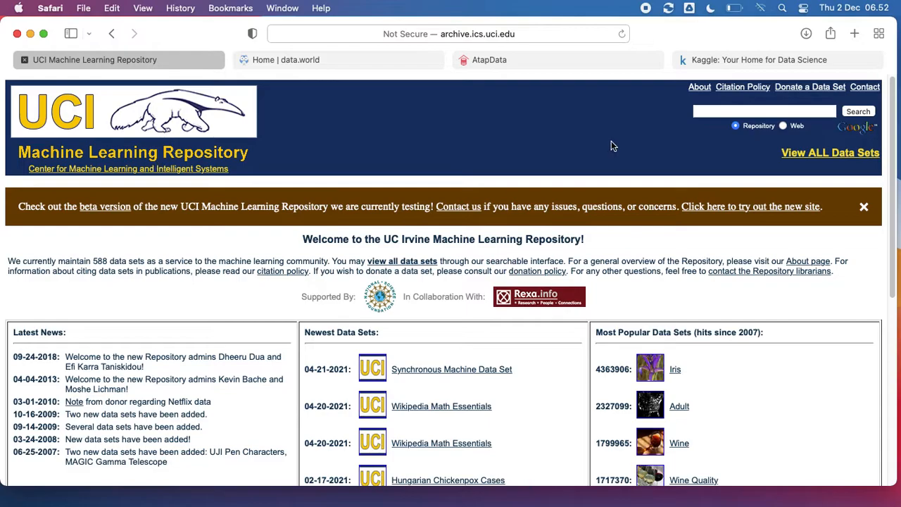
- Open the full list of UCI data sets and look through the first entries in the table
scroll(690, 224, "down", 2)
scroll(690, 224, "up", 1)
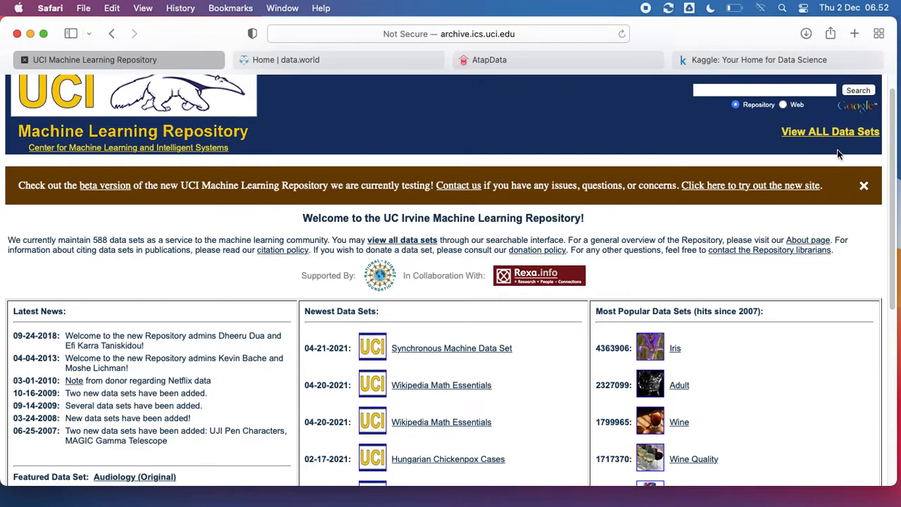
left_click(803, 139)
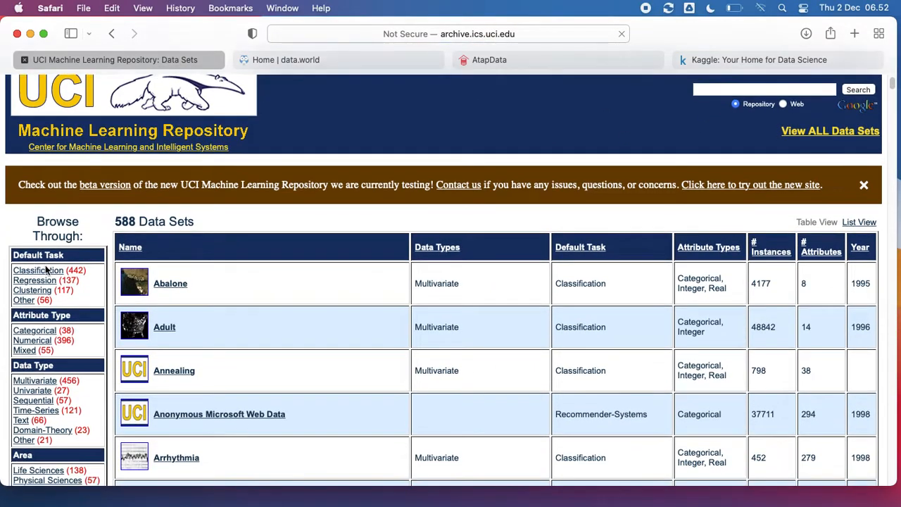
scroll(50, 271, "down", 1)
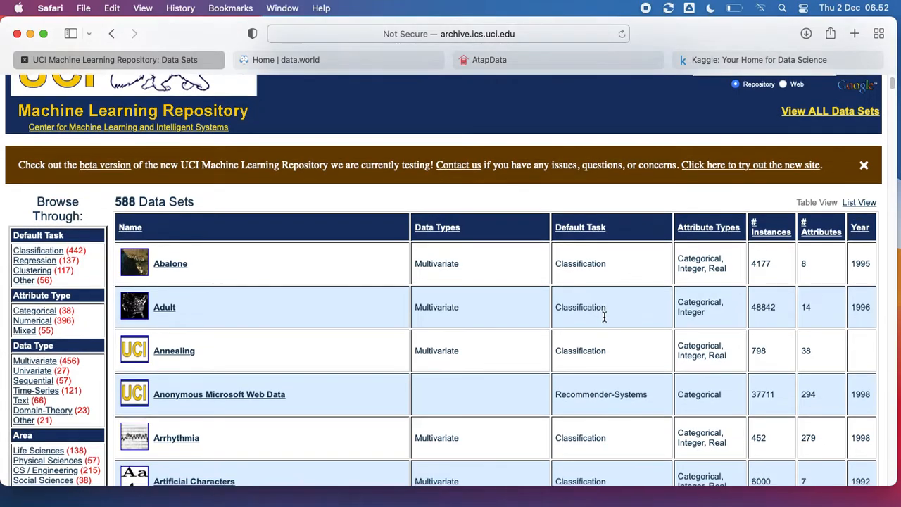
scroll(603, 317, "down", 5)
scroll(603, 319, "down", 10)
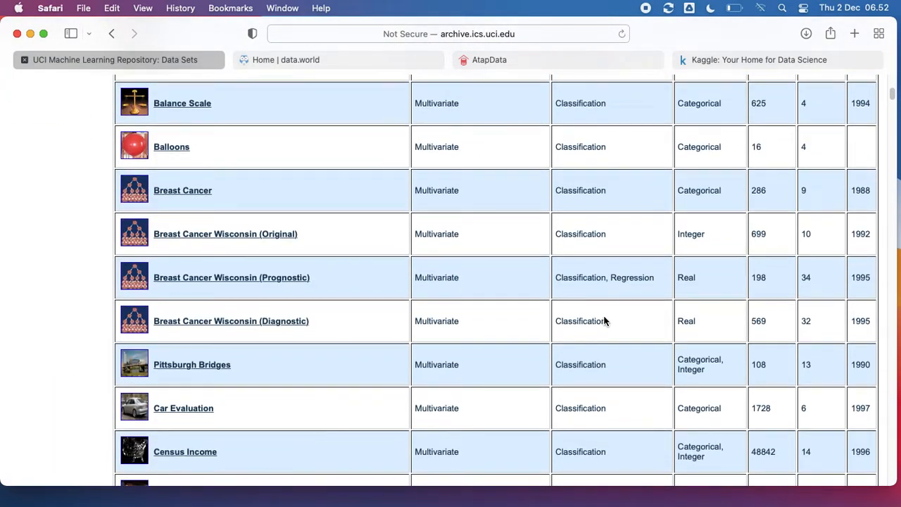
scroll(604, 318, "down", 1)
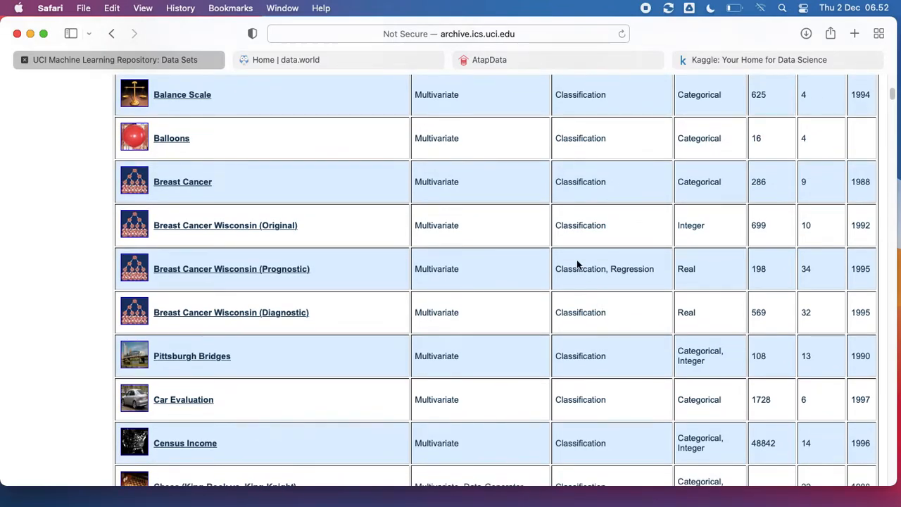
- Switch to data.world and open its data resources page to view the available dataset options
left_click(353, 62)
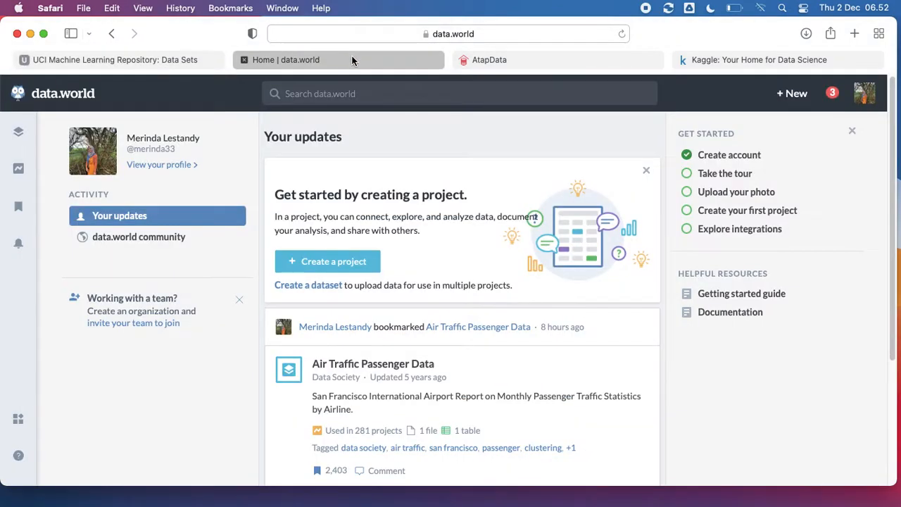
scroll(472, 297, "down", 2)
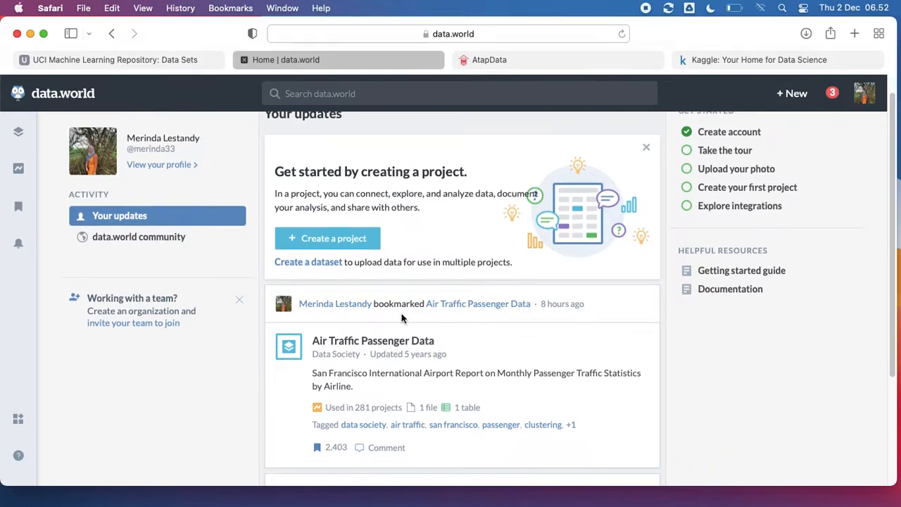
mouse_move(12, 213)
left_click(40, 133)
scroll(426, 262, "down", 3)
scroll(494, 280, "down", 2)
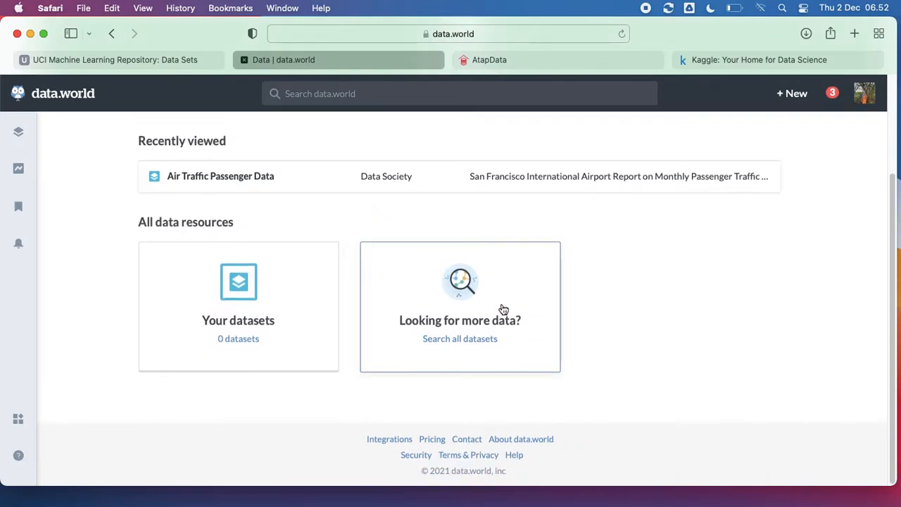
- Browse all data.world datasets and filter the results by the Dataset resource type
left_click(483, 294)
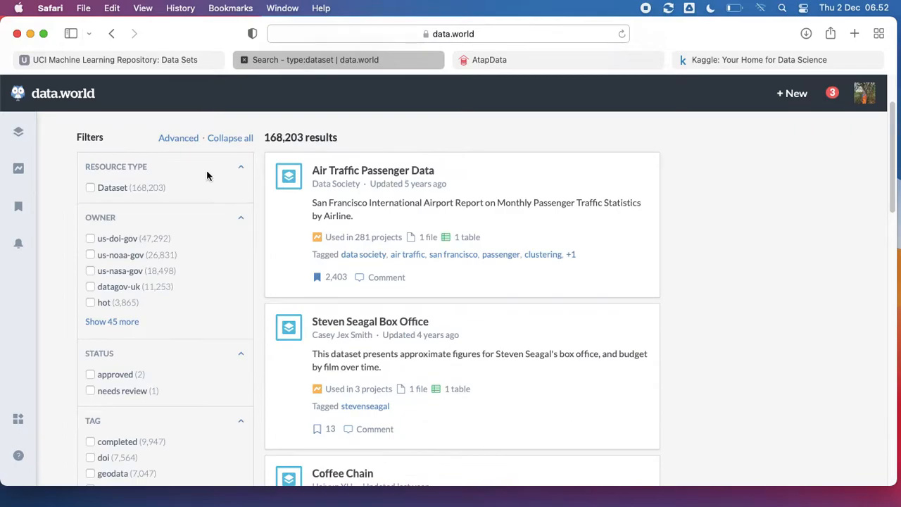
left_click(115, 188)
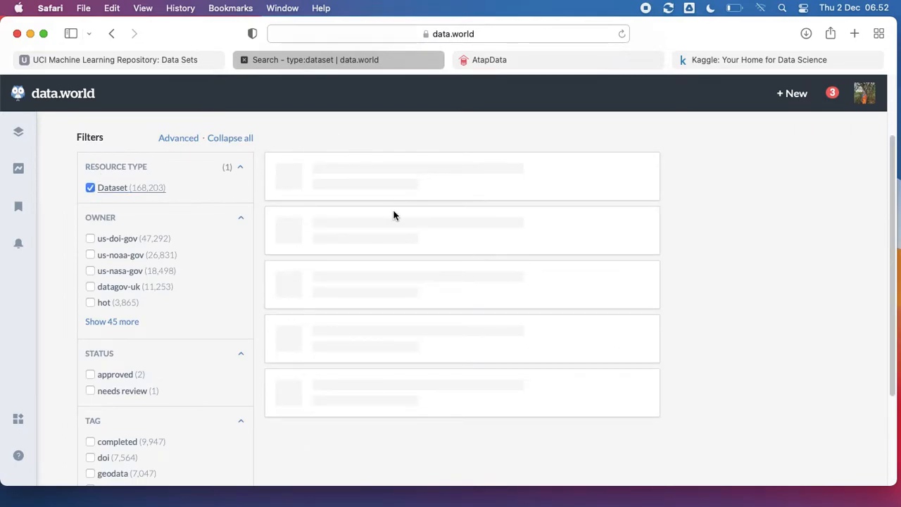
scroll(405, 228, "down", 1)
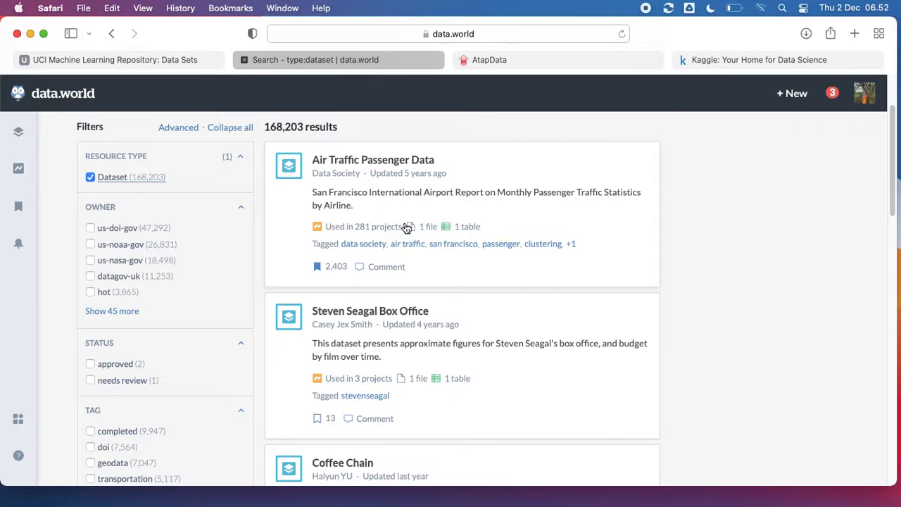
- Switch to Kaggle, open its datasets page and look over the trending datasets
left_click(818, 62)
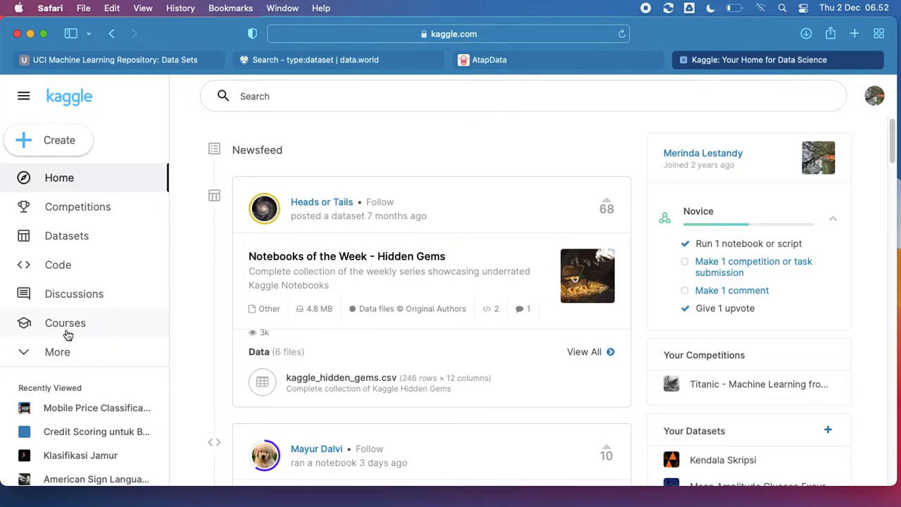
left_click(66, 240)
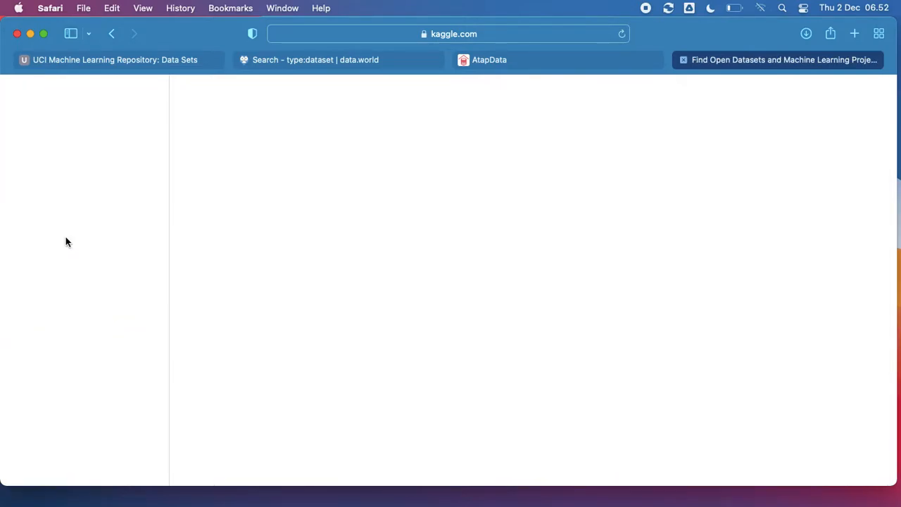
scroll(362, 344, "down", 1)
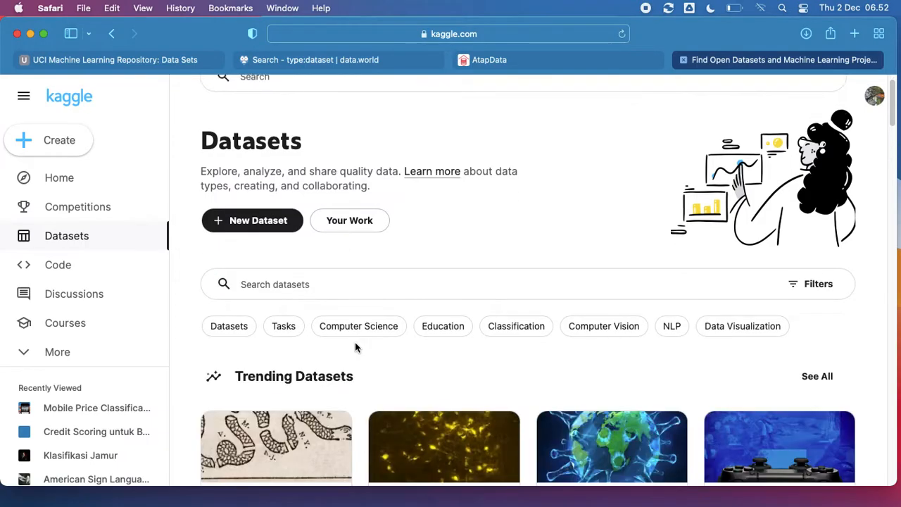
scroll(324, 336, "down", 4)
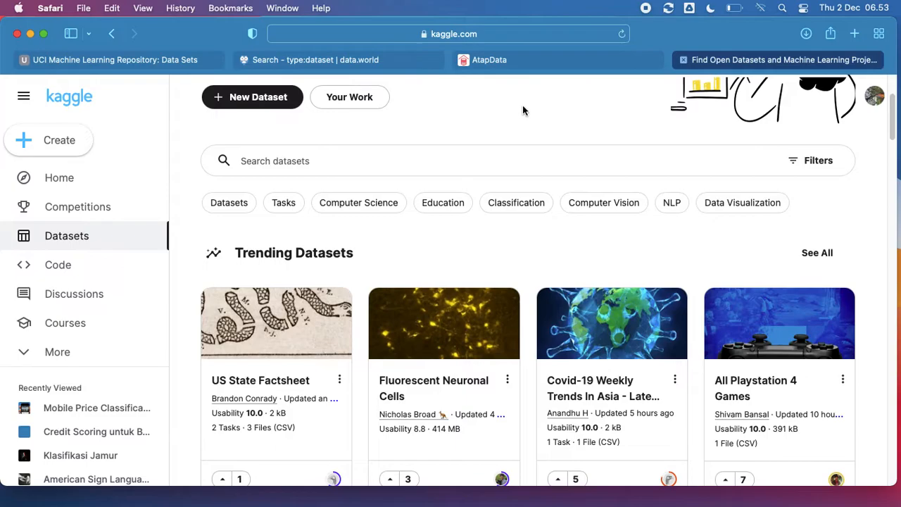
- View the AtapData home page and its datasets, comparing it with the Kaggle and UCI dataset pages
left_click(525, 63)
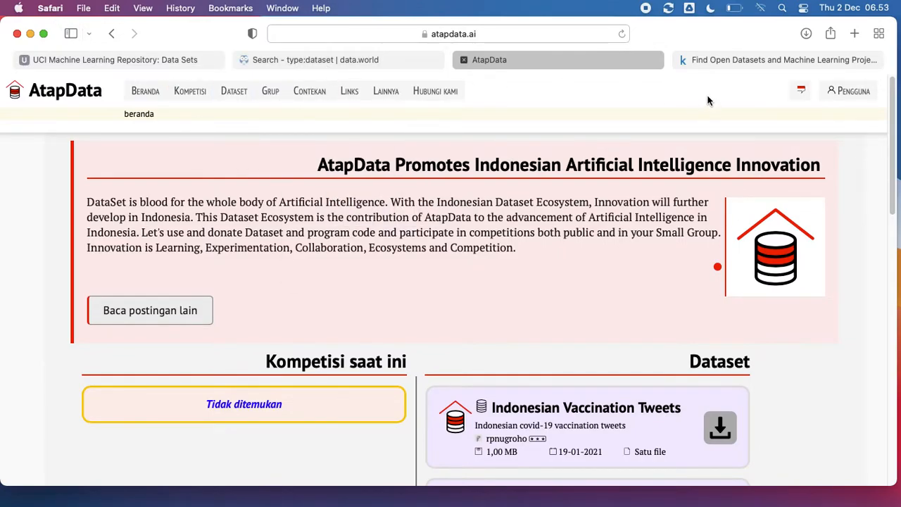
left_click(754, 64)
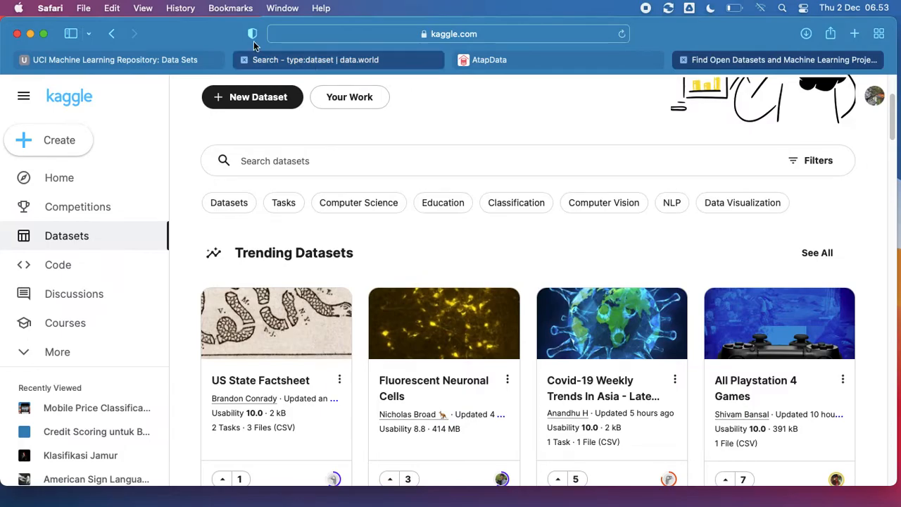
left_click(102, 61)
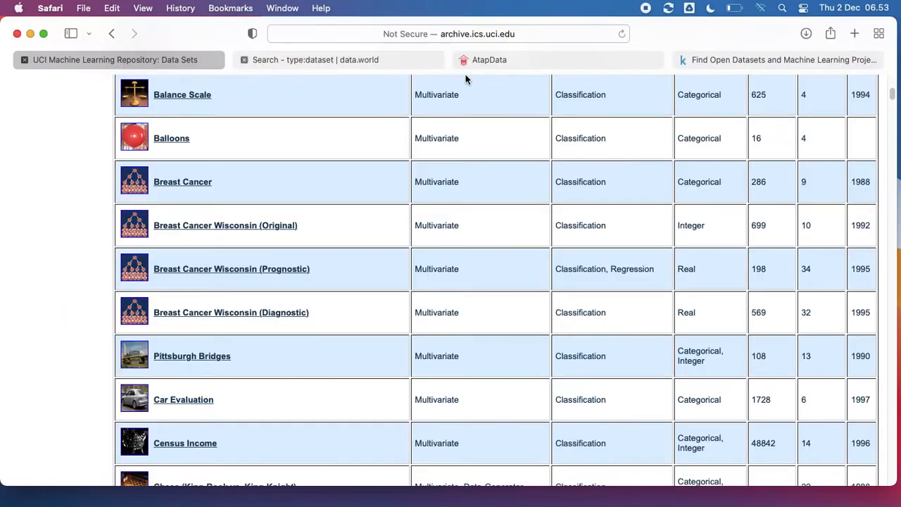
left_click(537, 62)
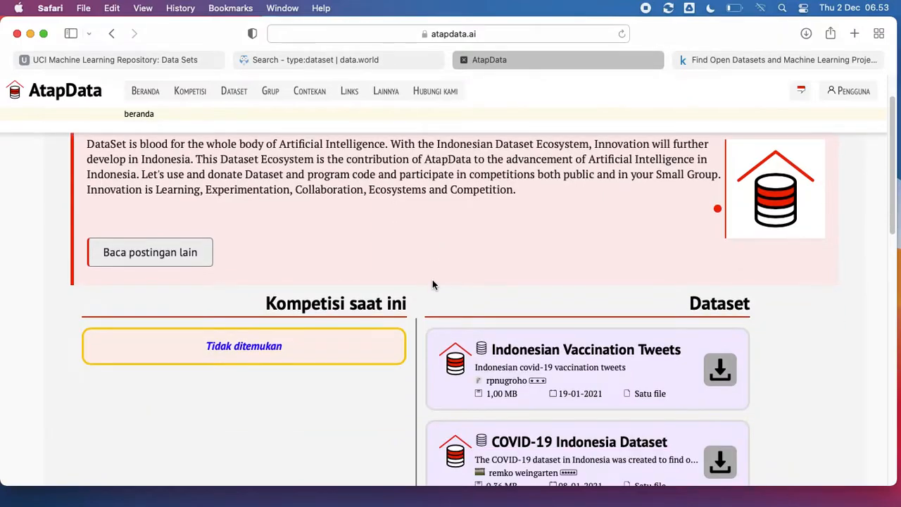
scroll(432, 282, "up", 2)
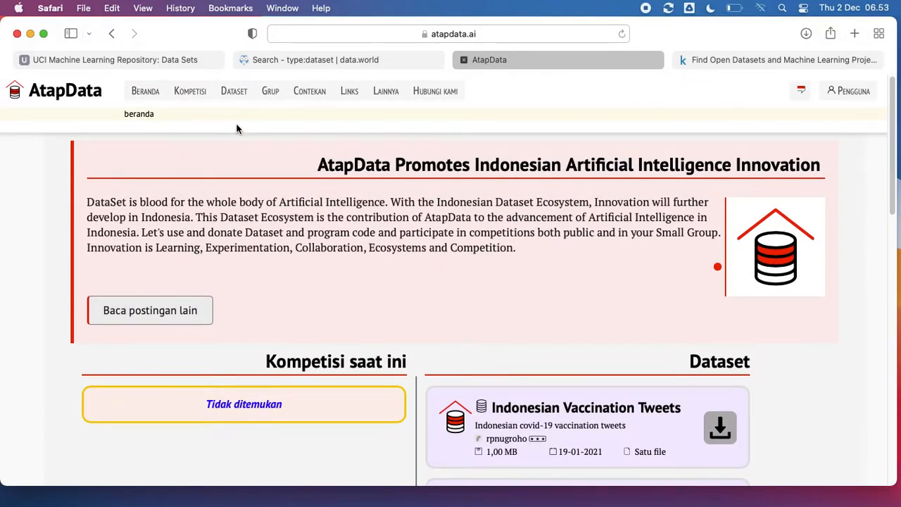
- Return to the UCI data set list and open the Car Evaluation data set page
left_click(159, 62)
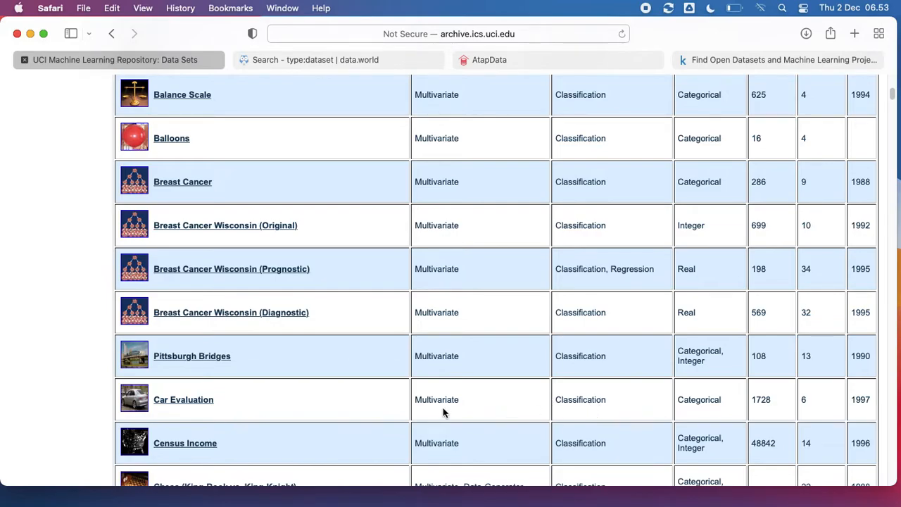
left_click(191, 400)
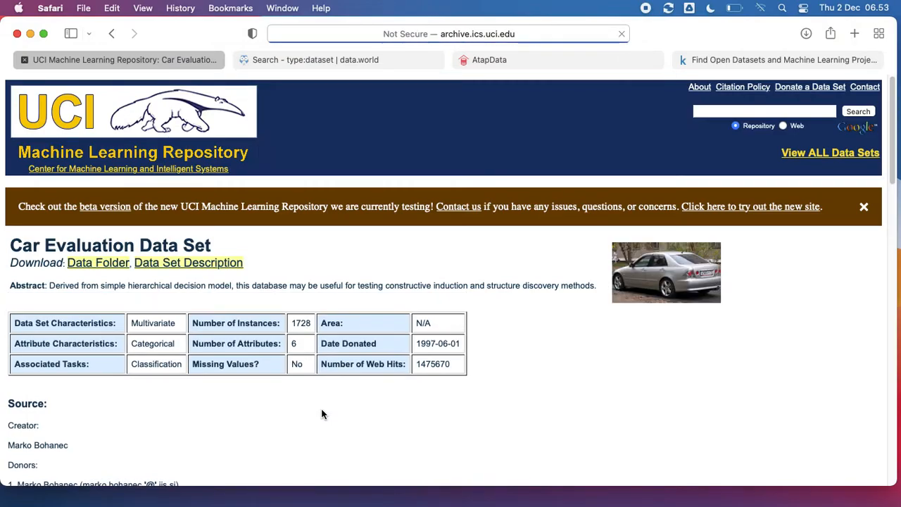
scroll(323, 413, "down", 3)
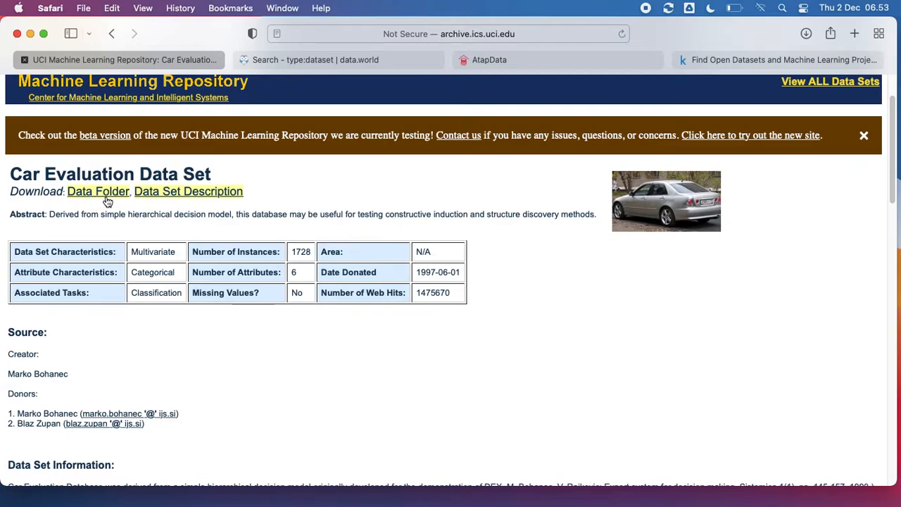
- Examine the Car Evaluation data set's characteristics, source, data set information and concept structure, including the price and buying attributes
left_click(208, 200)
scroll(272, 344, "down", 2)
scroll(272, 344, "down", 5)
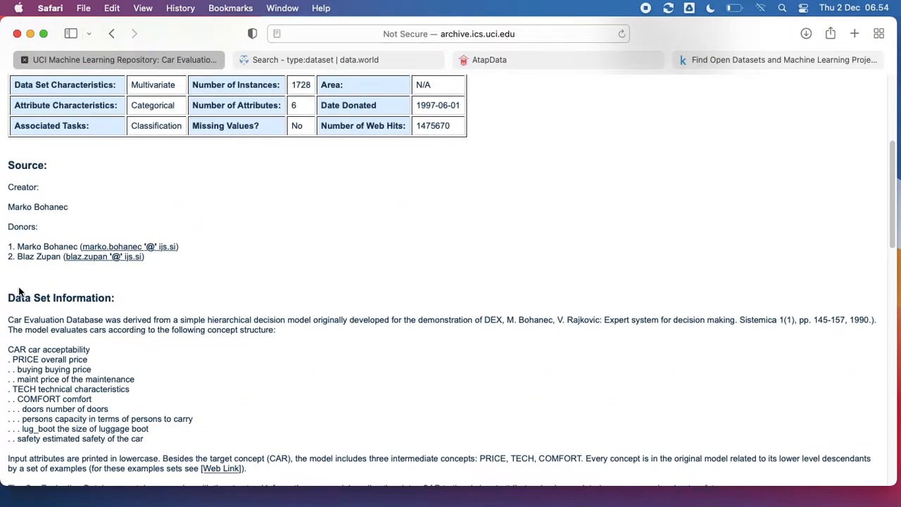
left_click_drag(14, 299, 90, 298)
left_click(102, 302)
scroll(291, 372, "down", 2)
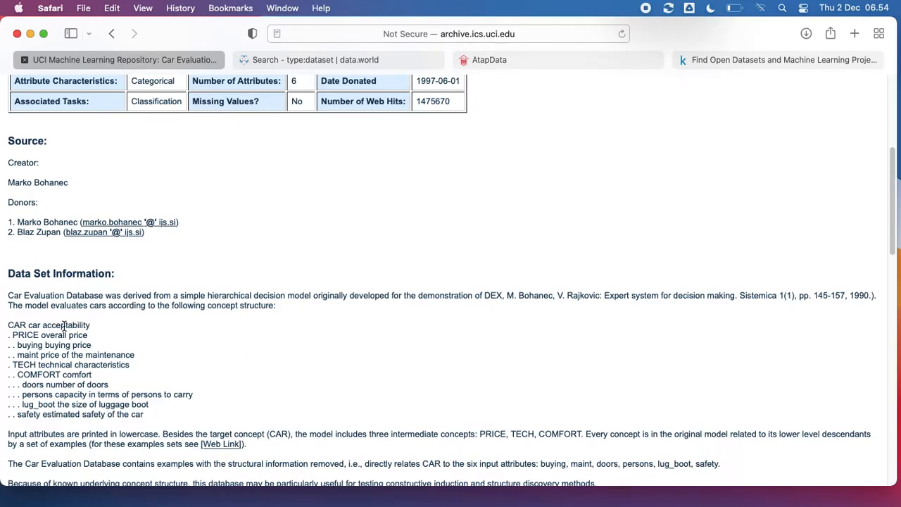
left_click_drag(13, 335, 28, 335)
left_click_drag(82, 345, 91, 345)
double_click(42, 354)
left_click_drag(37, 347, 34, 348)
scroll(39, 367, "down", 1)
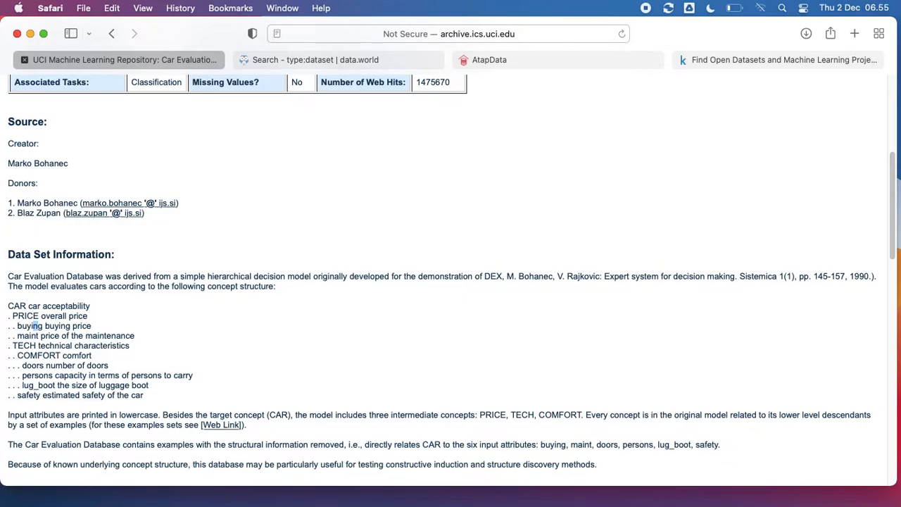
- Open the download data folder of the Car Evaluation data set
scroll(249, 361, "up", 10)
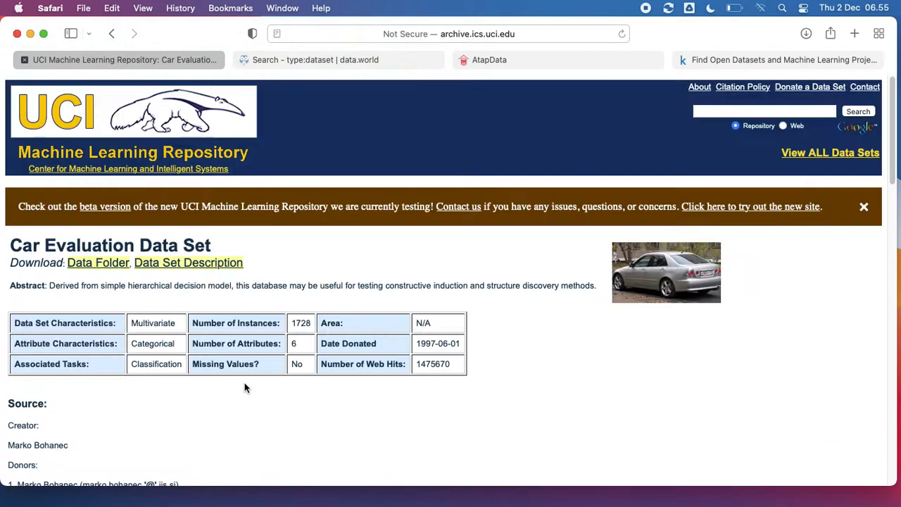
left_click(111, 264)
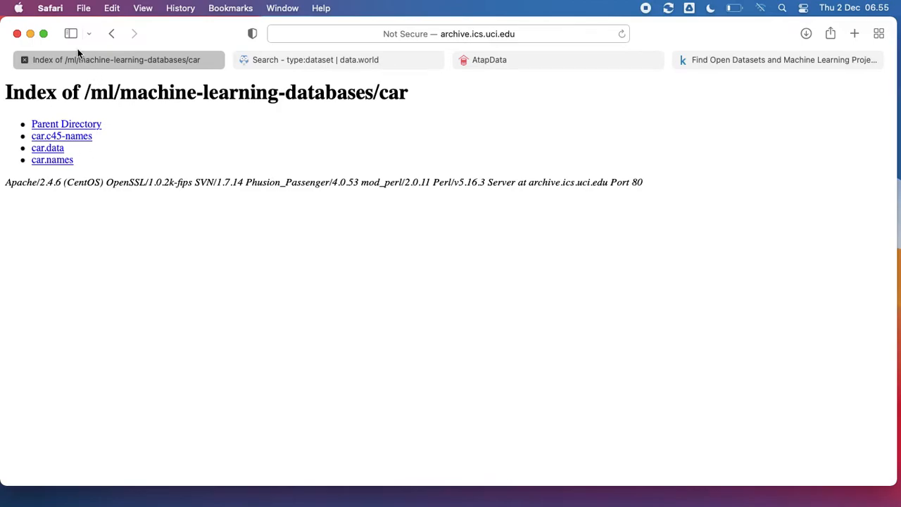
left_click(111, 34)
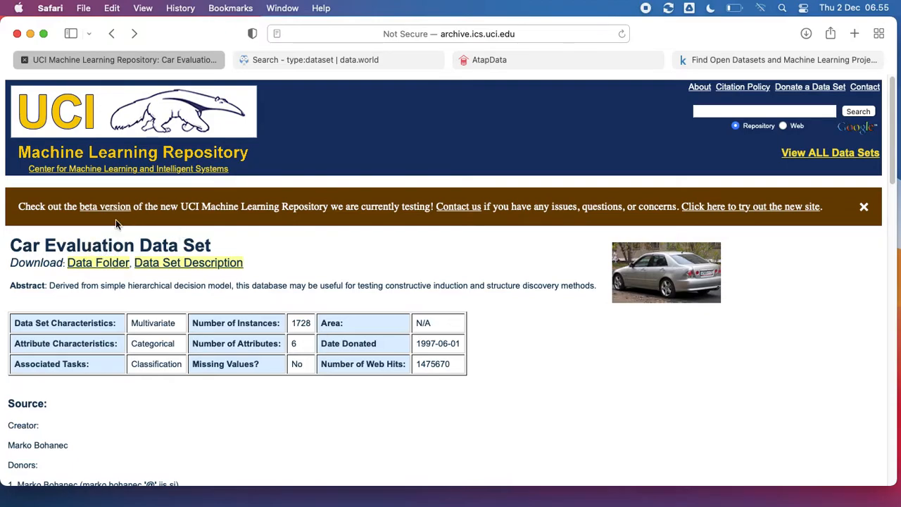
left_click(104, 265)
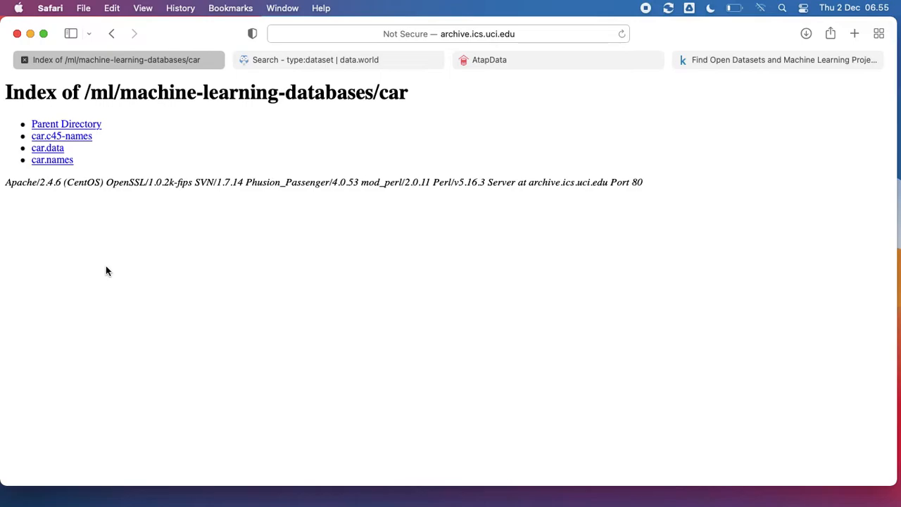
- Download the car.data file and open it from the Downloads folder in TextEdit
left_click(48, 151)
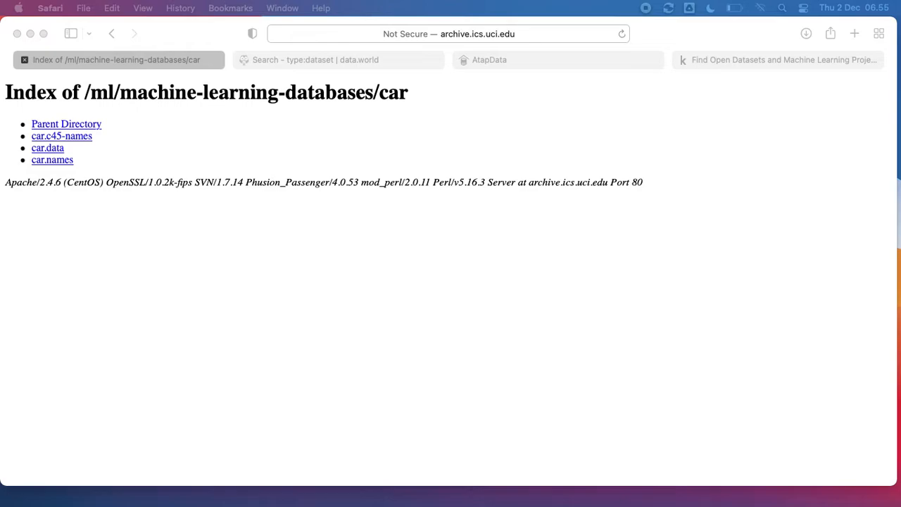
left_click_drag(198, 506, 207, 144)
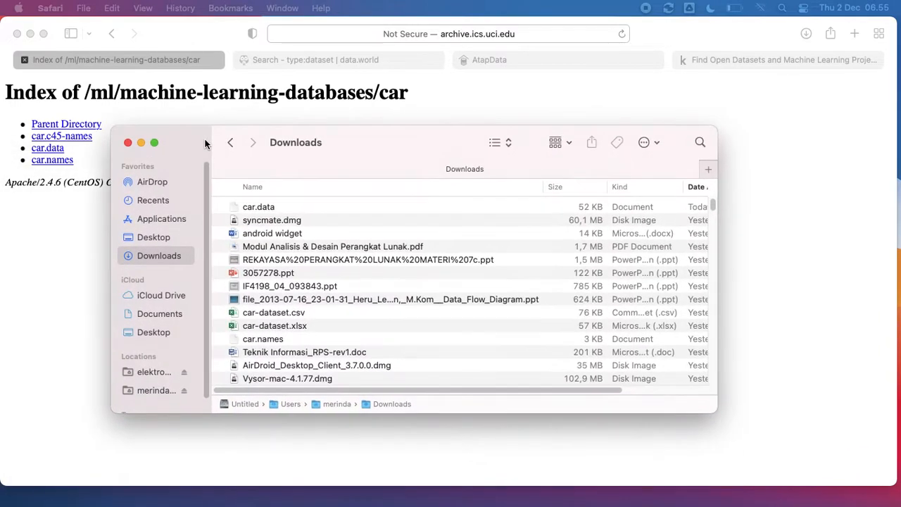
left_click(278, 207)
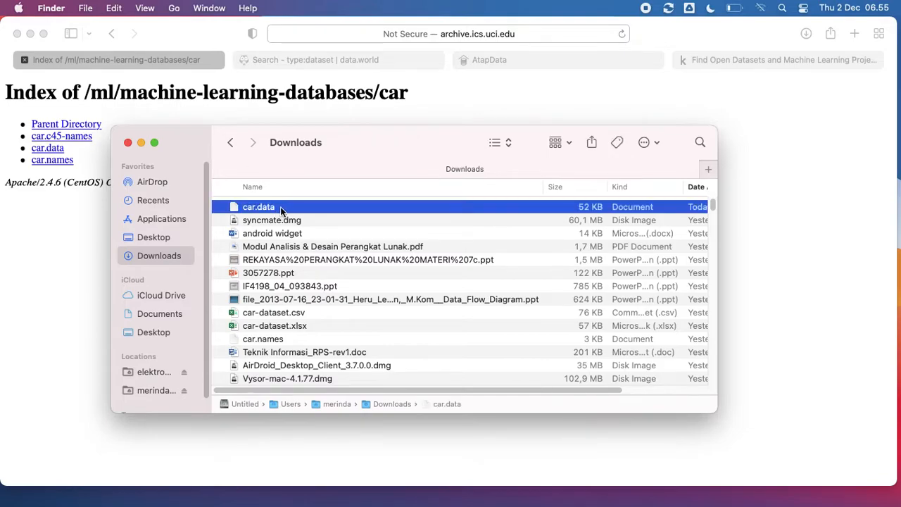
right_click(289, 210)
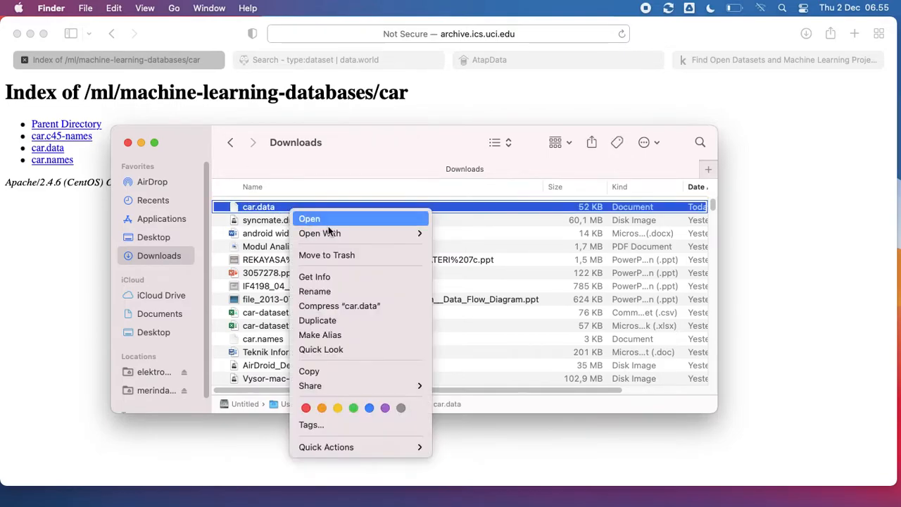
mouse_move(337, 232)
left_click(458, 240)
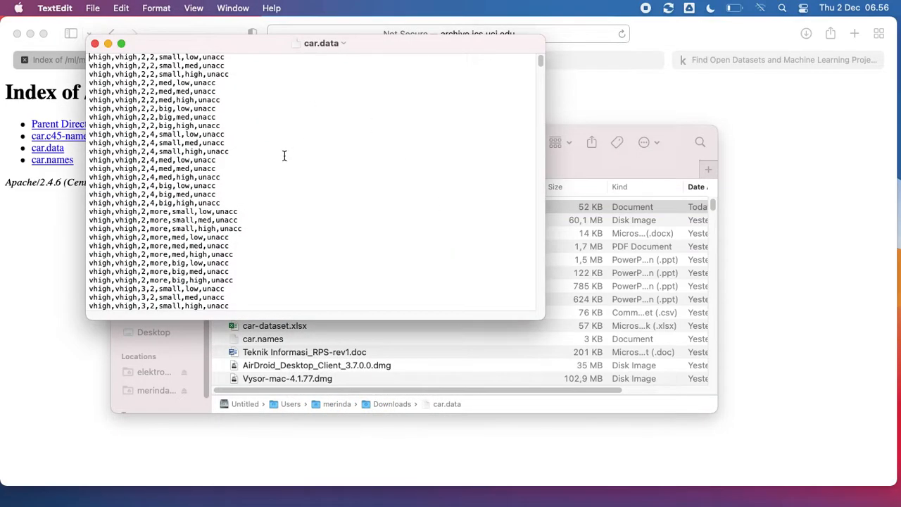
- Arrange the browser and the car.data text window side by side in a full-screen split view
left_click_drag(239, 43, 383, 45)
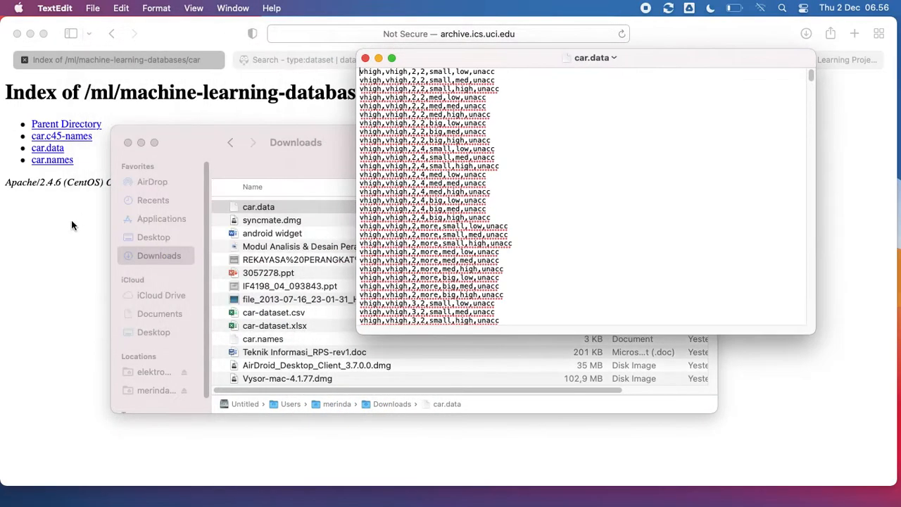
left_click(49, 240)
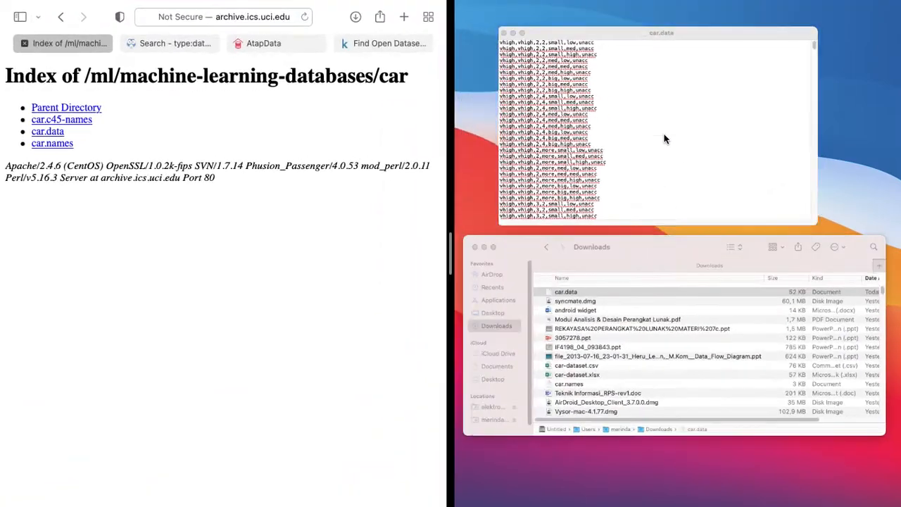
left_click(665, 134)
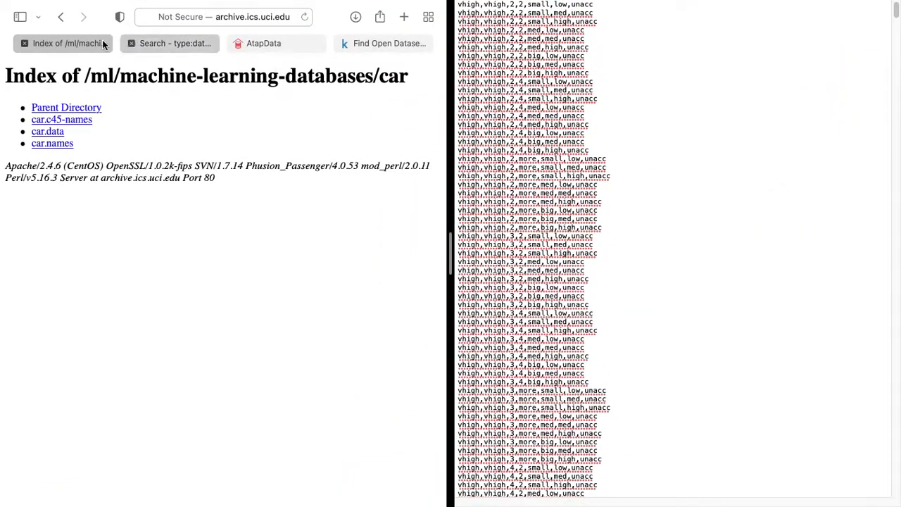
- Return to the Car Evaluation data set page and examine its concept structure and attribute information beside the raw data
left_click(62, 21)
left_click(62, 21)
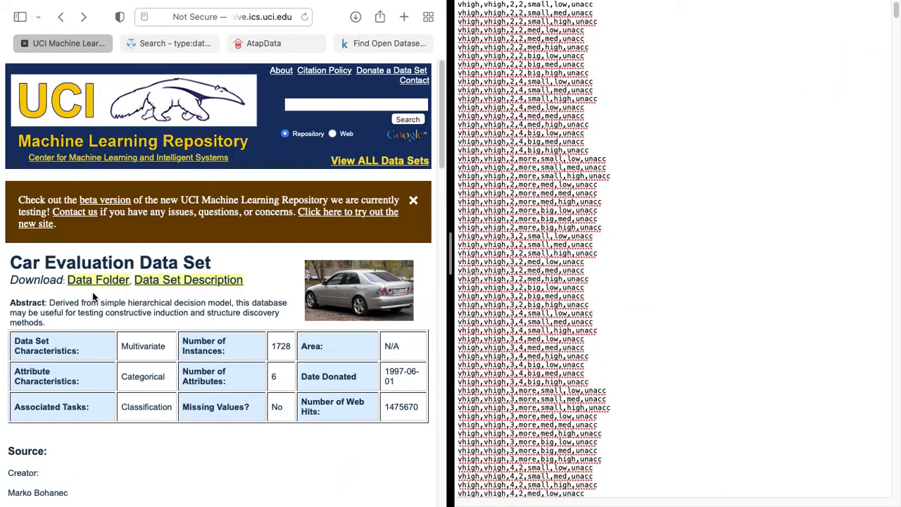
scroll(104, 292, "down", 8)
scroll(110, 294, "down", 3)
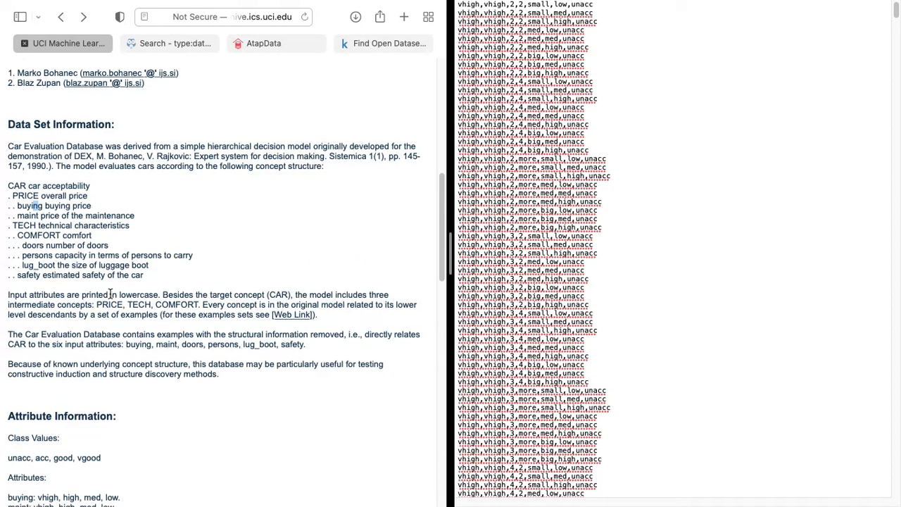
scroll(109, 295, "down", 1)
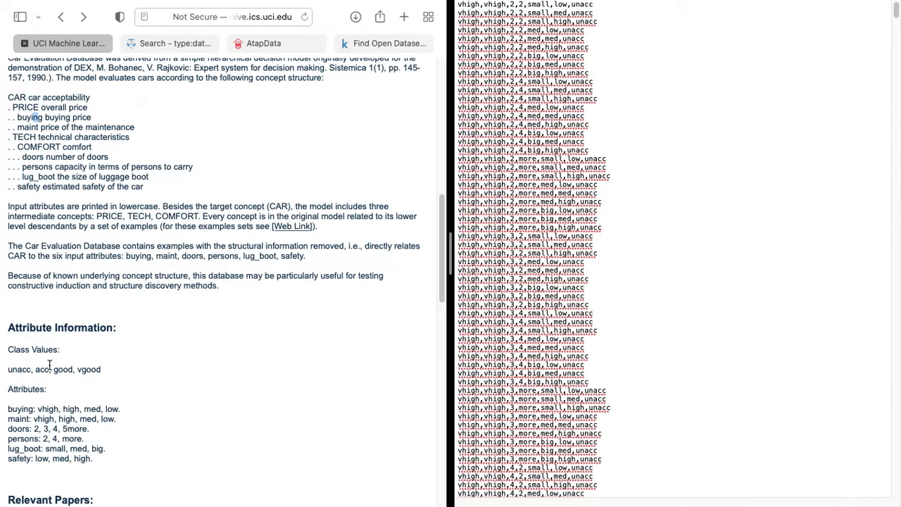
scroll(49, 364, "down", 1)
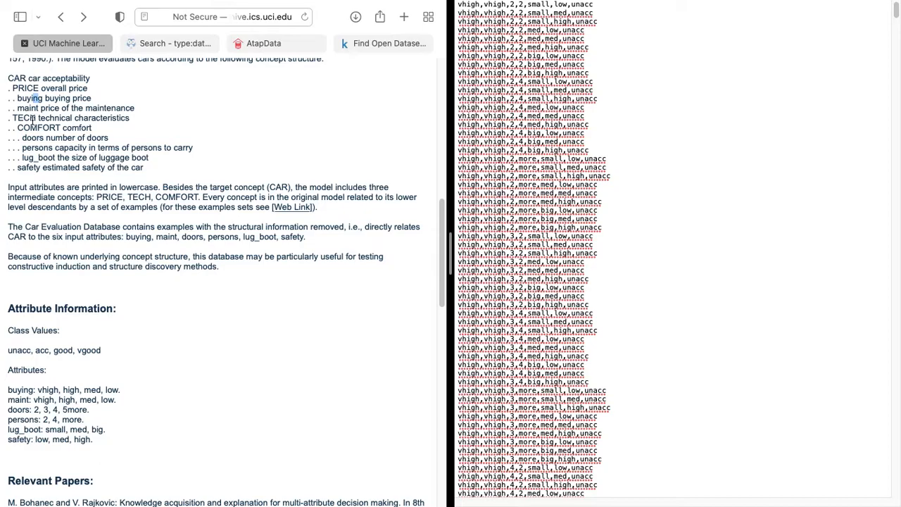
scroll(33, 282, "up", 2)
scroll(33, 342, "down", 3)
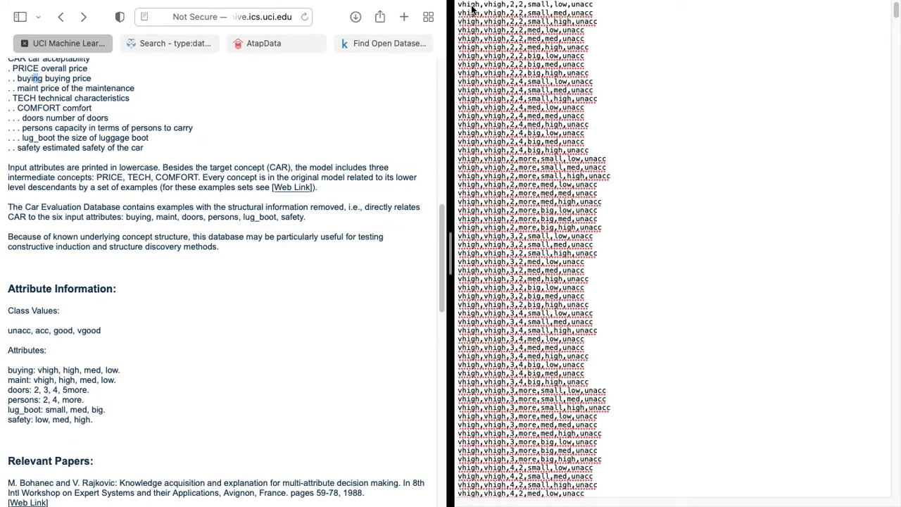
scroll(119, 84, "up", 1)
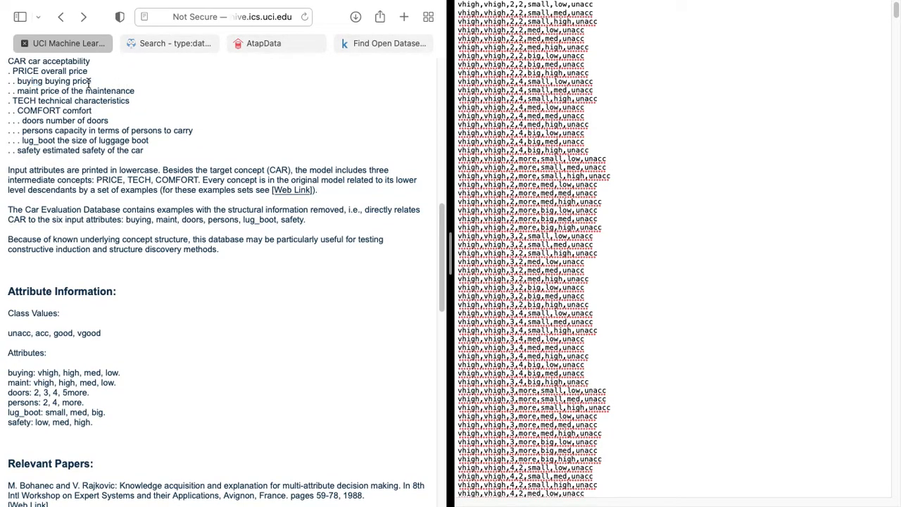
- Compare the buying price, maintenance, persons, luggage boot and safety attribute descriptions with the comma-separated values in car.data
left_click_drag(91, 81, 67, 81)
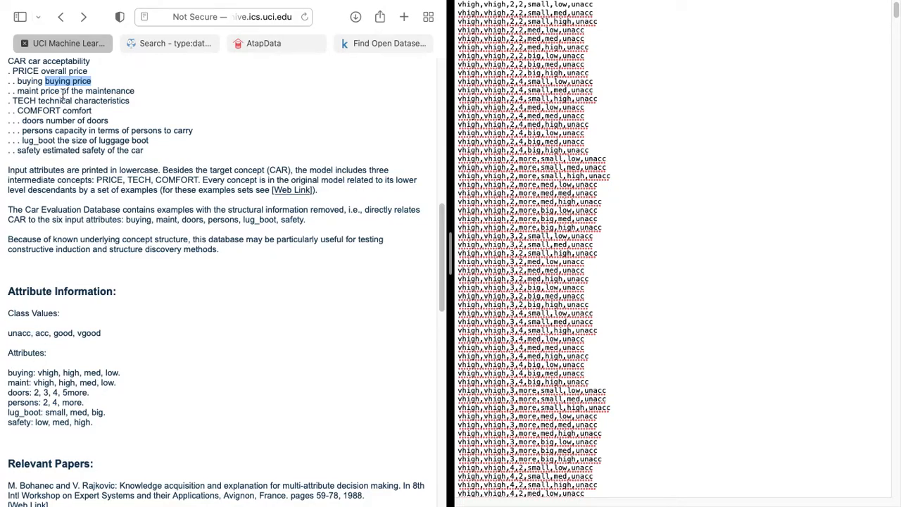
left_click_drag(62, 92, 135, 93)
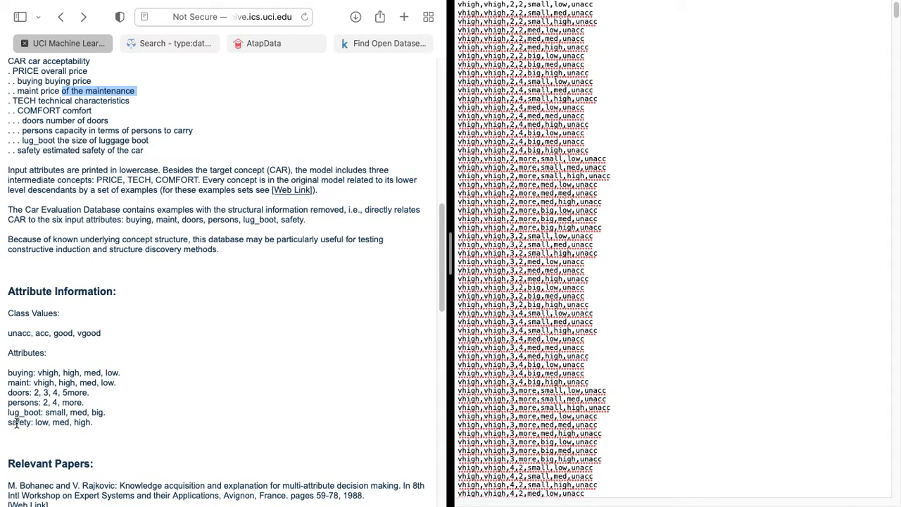
left_click(67, 129)
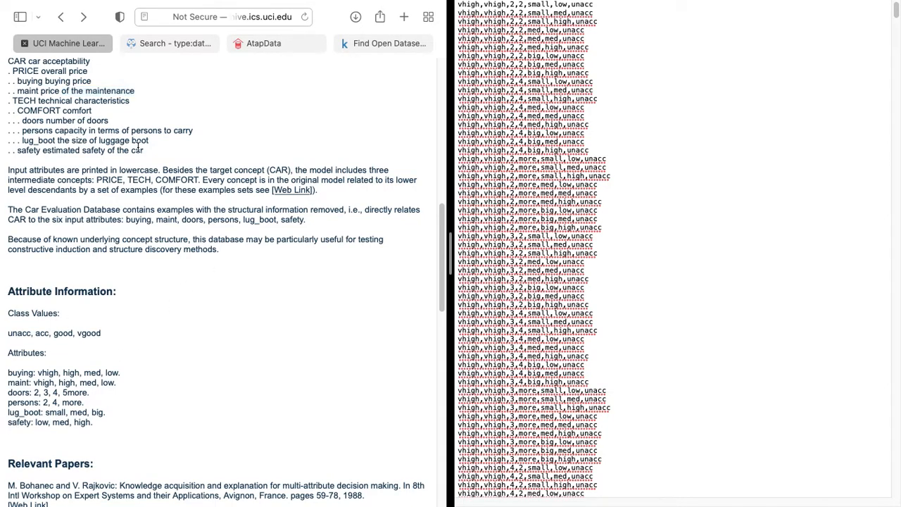
left_click_drag(149, 142, 22, 141)
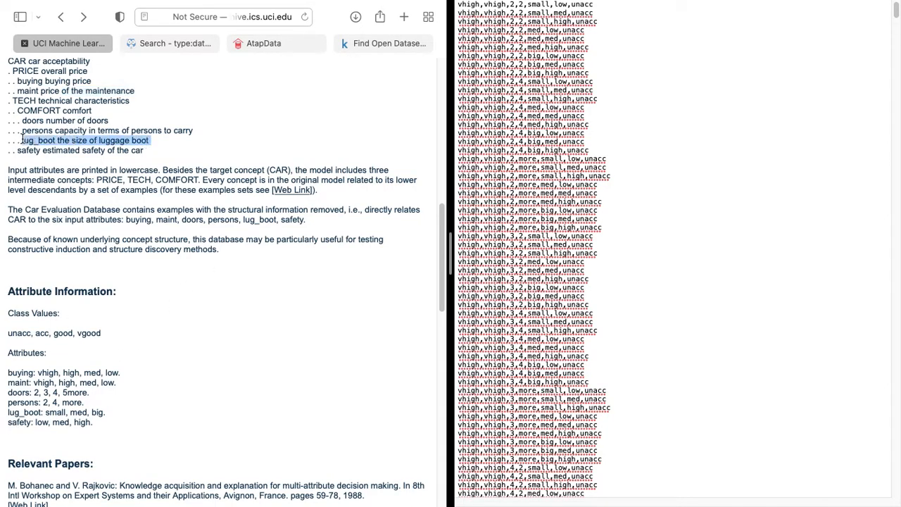
left_click(81, 143)
left_click_drag(129, 141, 89, 135)
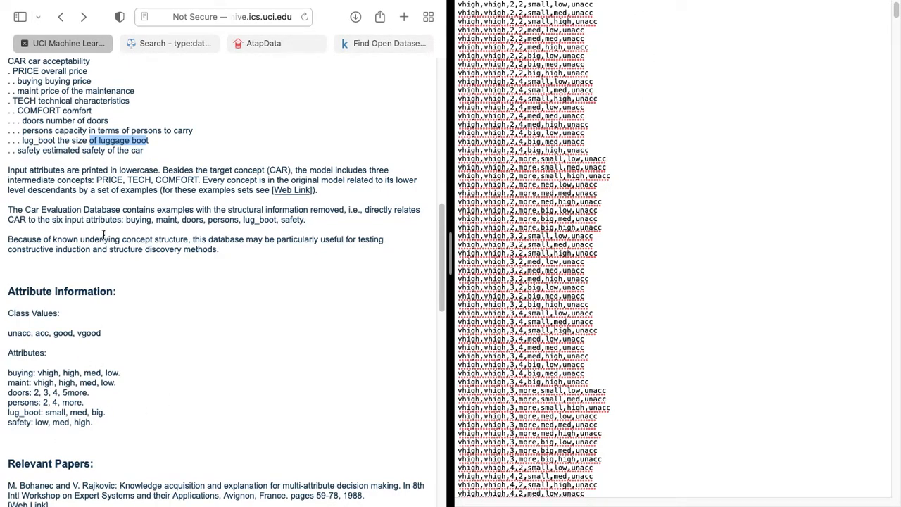
left_click(136, 152)
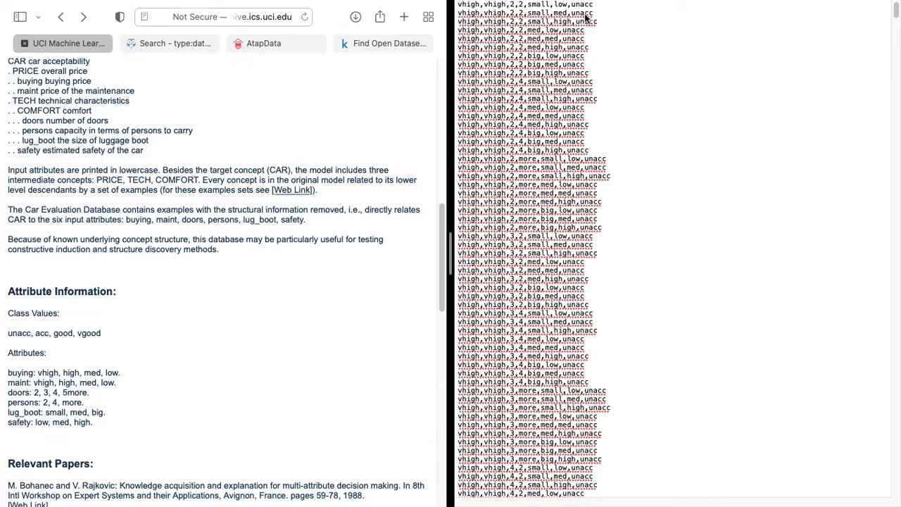
- Leave the split view and restore the browser and car.data to regular windows, with the text window over the page
mouse_move(96, 8)
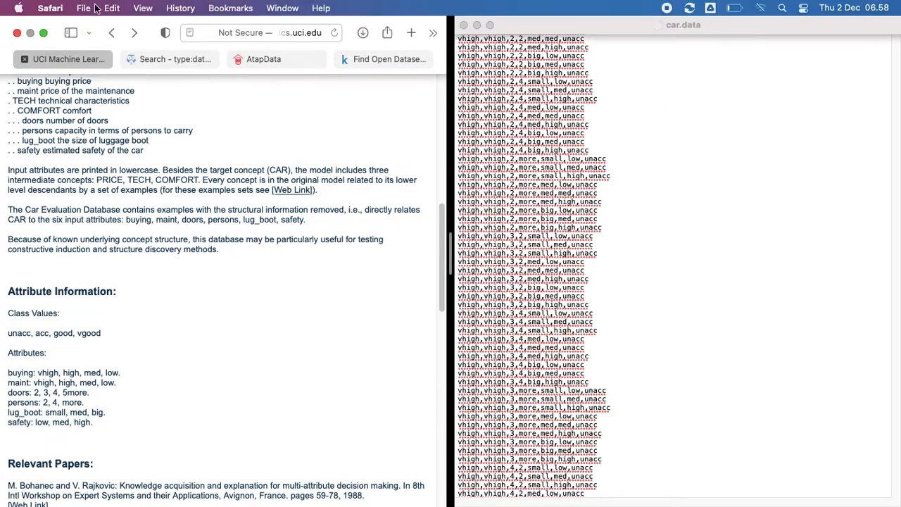
left_click(42, 36)
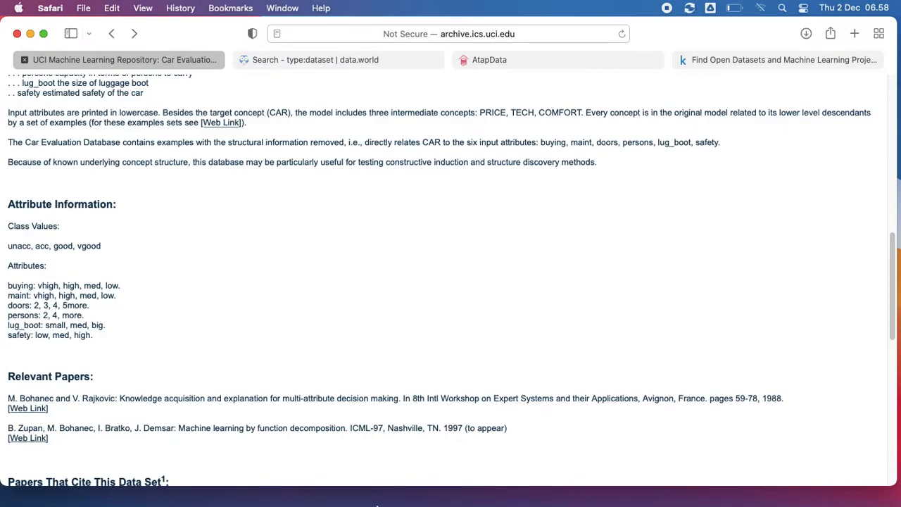
mouse_move(731, 503)
left_click(797, 481)
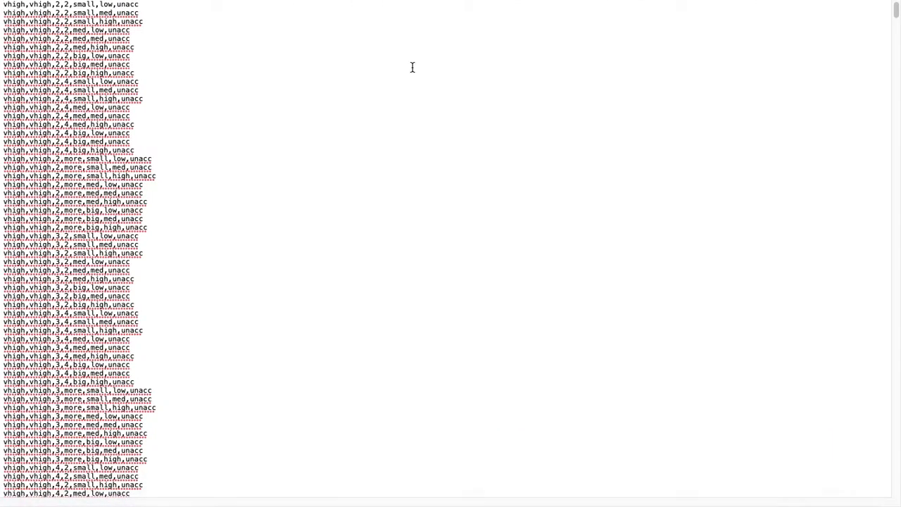
mouse_move(25, 4)
left_click(36, 25)
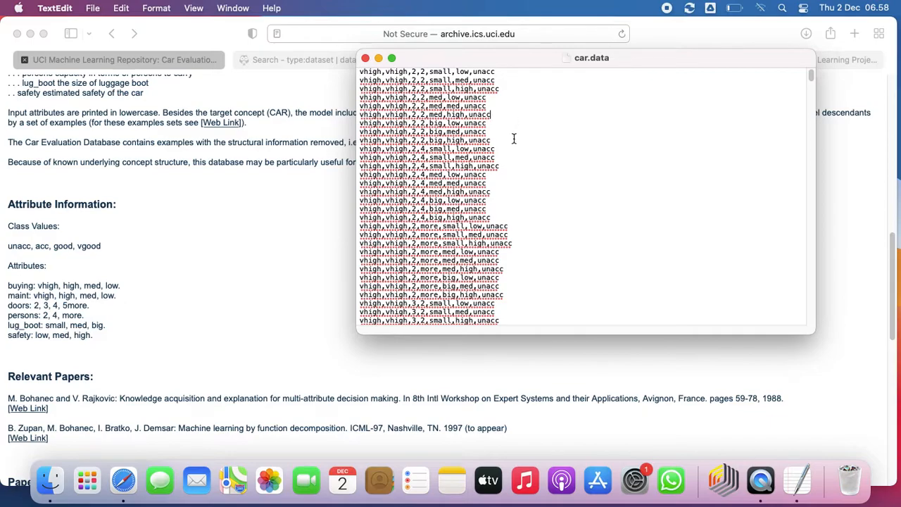
left_click_drag(512, 60, 531, 57)
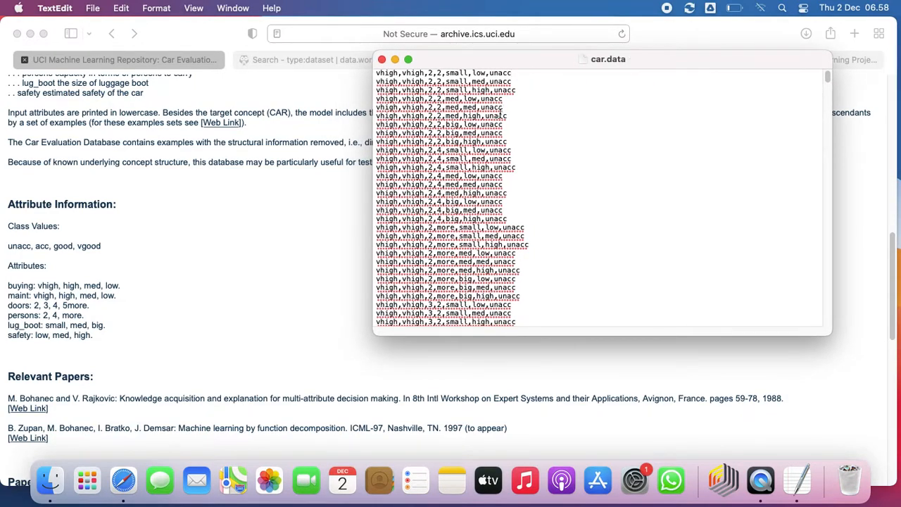
- Open car-dataset.csv from the Downloads folder in Excel
left_click(49, 484)
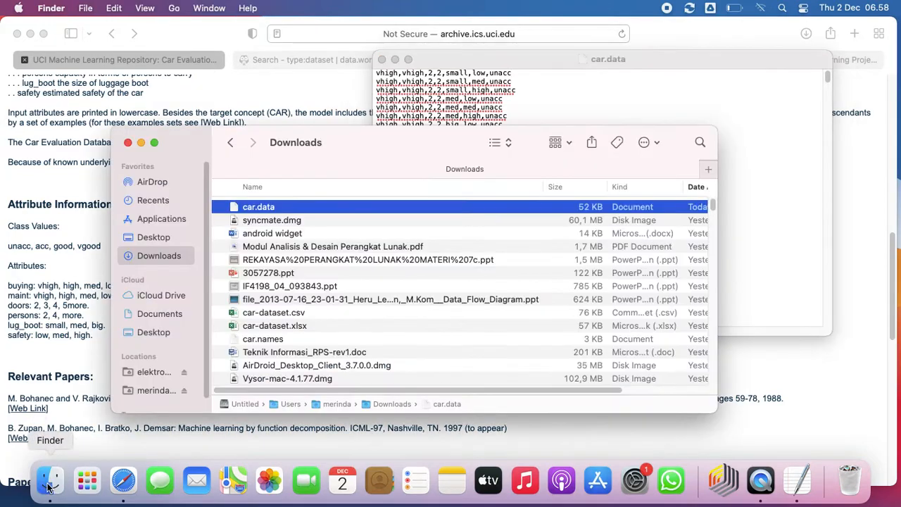
scroll(291, 334, "down", 1)
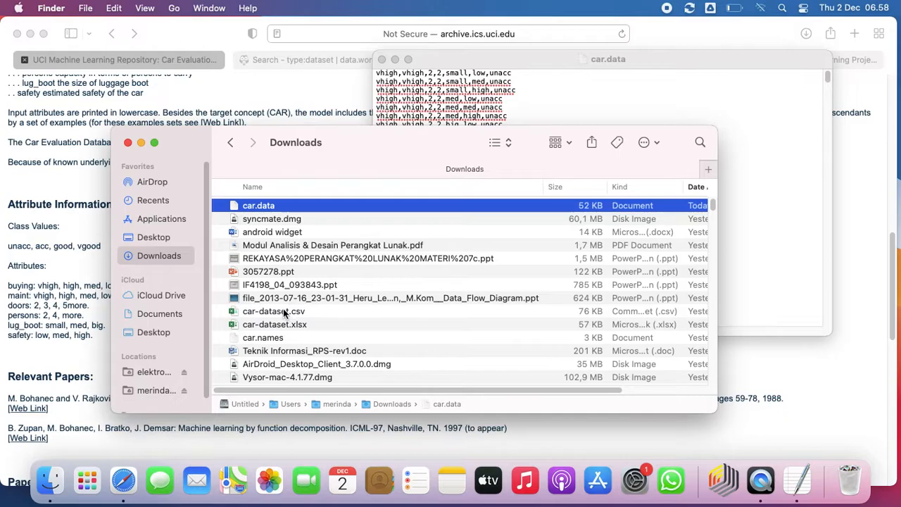
left_click(285, 314)
double_click(285, 314)
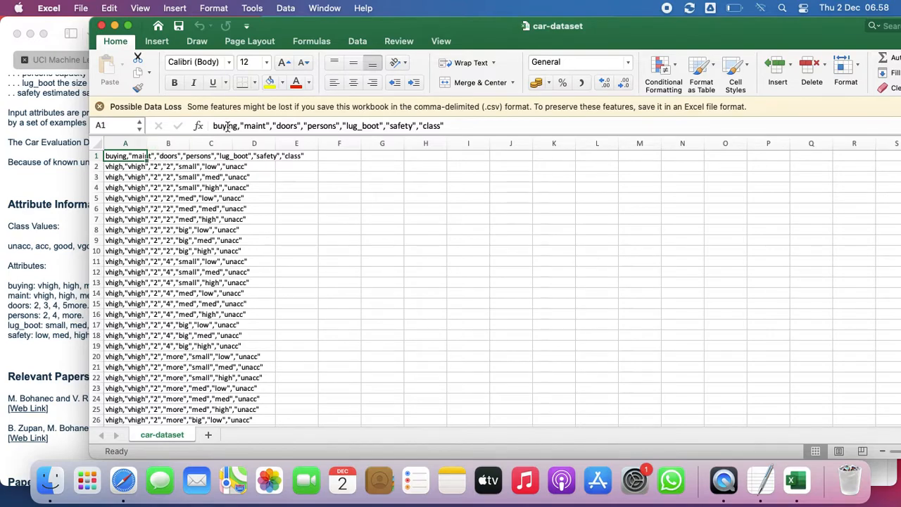
- Inspect the comma-separated header row in cell A1 and the data rows of the CSV file
left_click(174, 187)
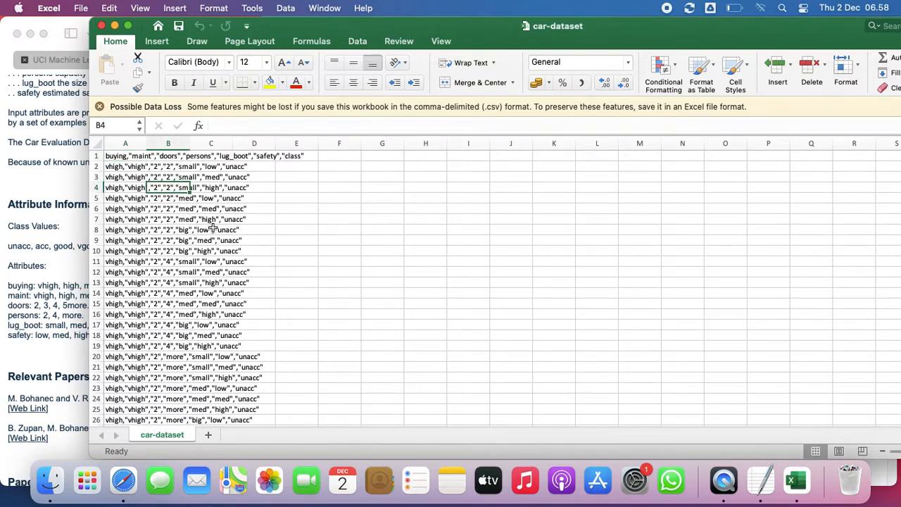
left_click(320, 197)
left_click(118, 158)
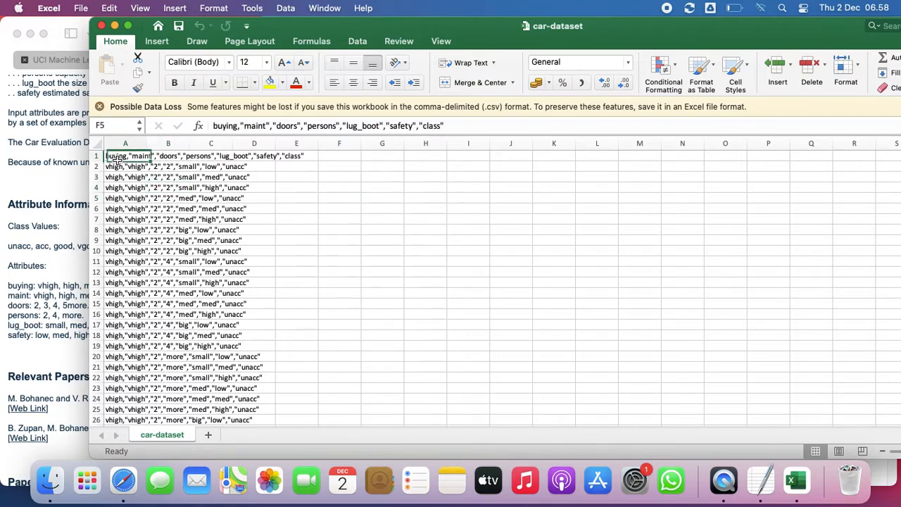
left_click(229, 126)
left_click(316, 185)
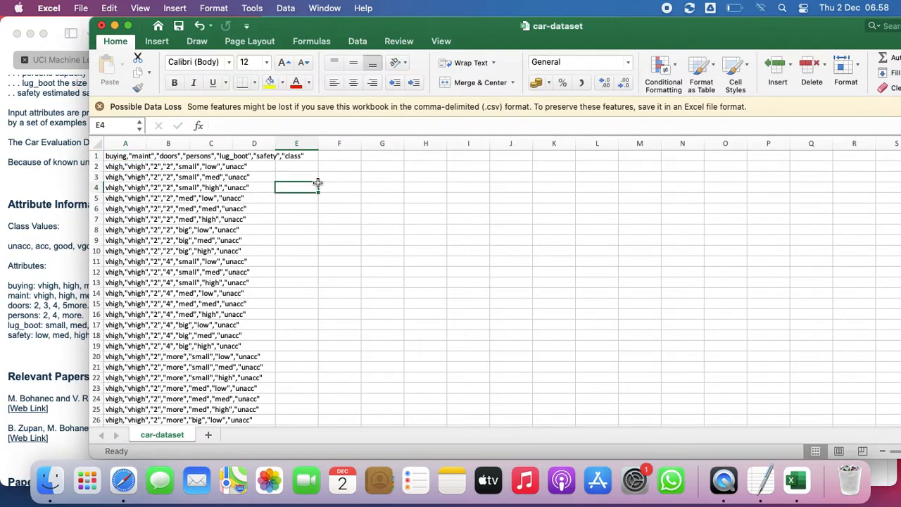
left_click(111, 156)
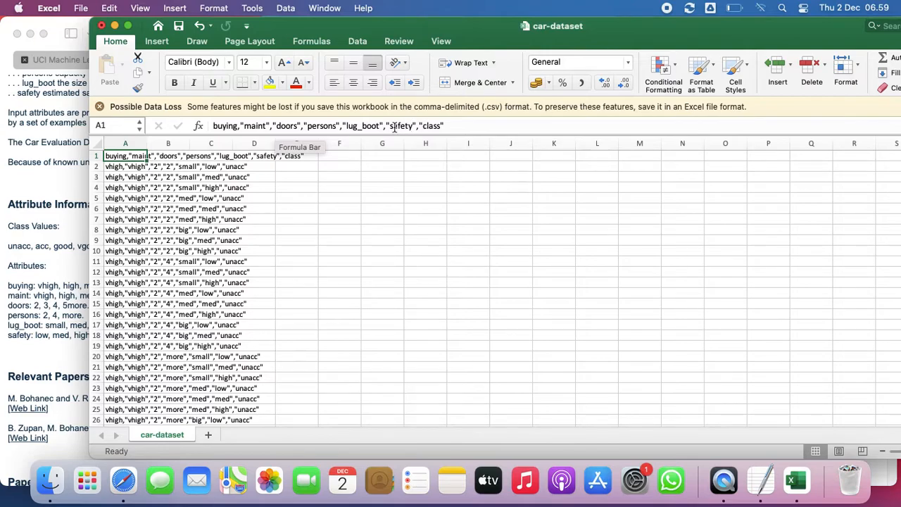
- Open car-dataset.xlsx from the Downloads folder and select its buying column
left_click(50, 481)
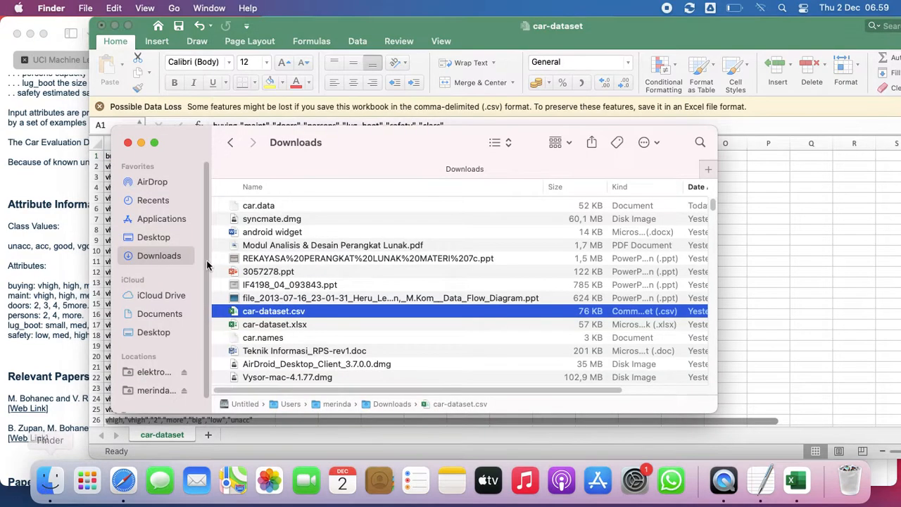
double_click(249, 323)
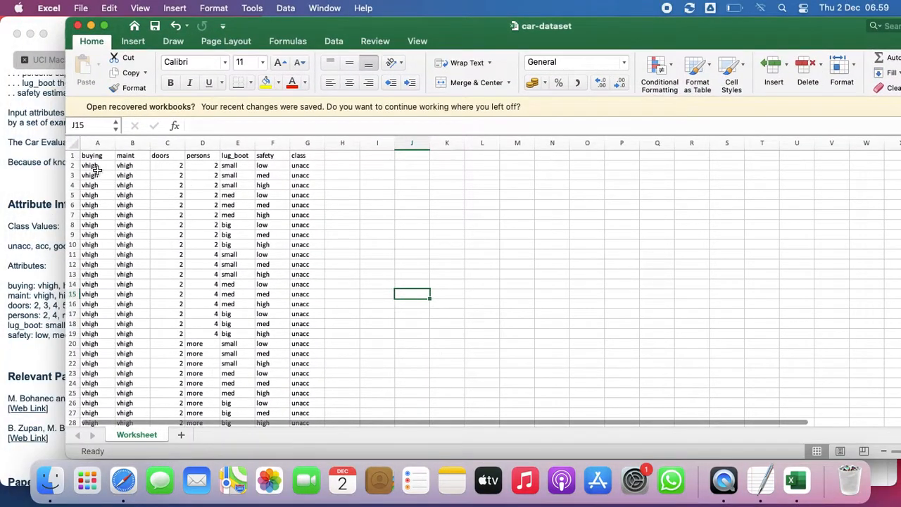
left_click(98, 172)
left_click(98, 144)
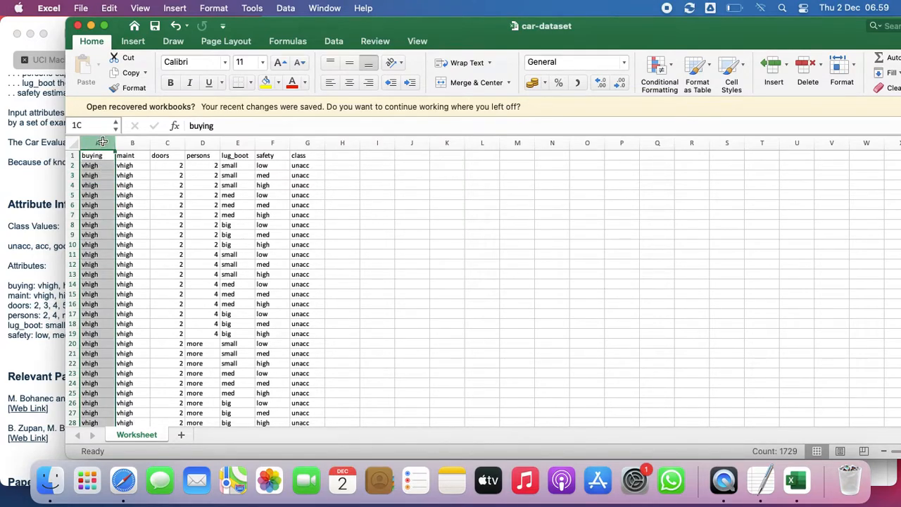
- Examine each column of car-dataset.xlsx, from buying through maint, doors, persons, lug_boot and safety to class
left_click(102, 163)
left_click(100, 143)
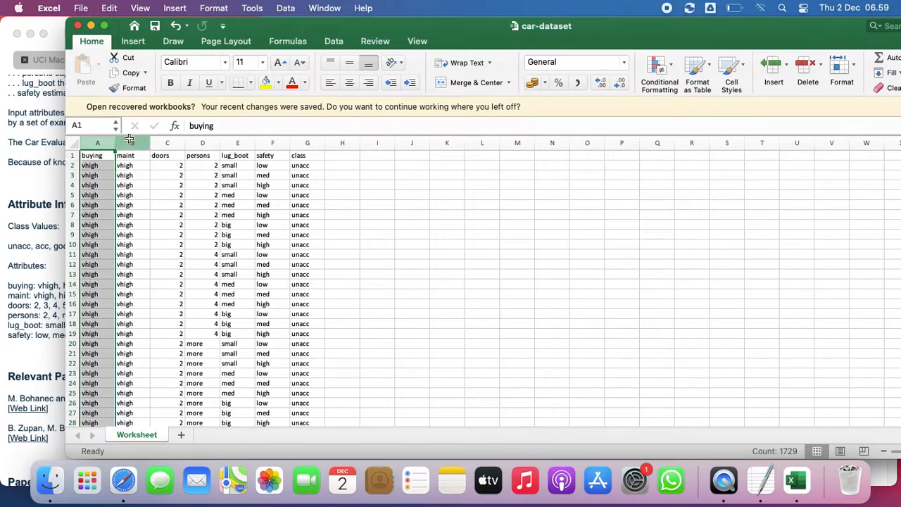
left_click(129, 143)
left_click(176, 143)
left_click(205, 142)
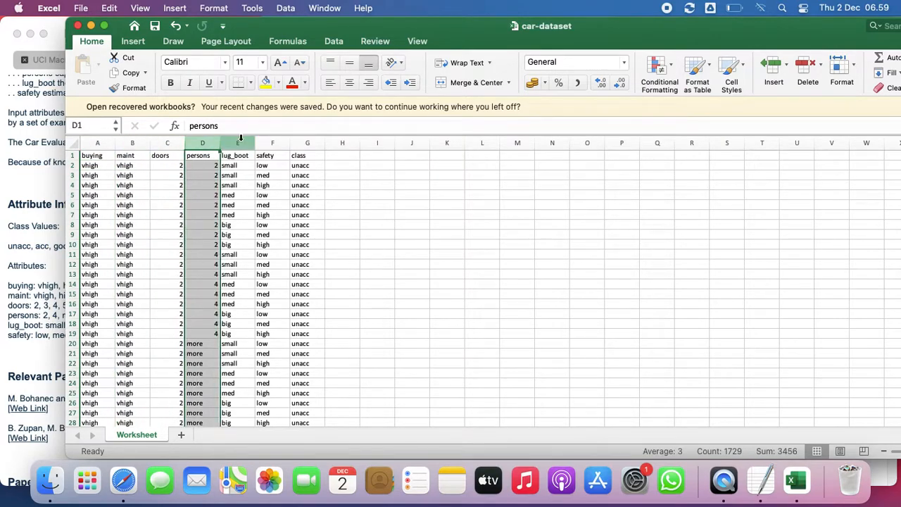
left_click(238, 143)
left_click(274, 143)
left_click(297, 143)
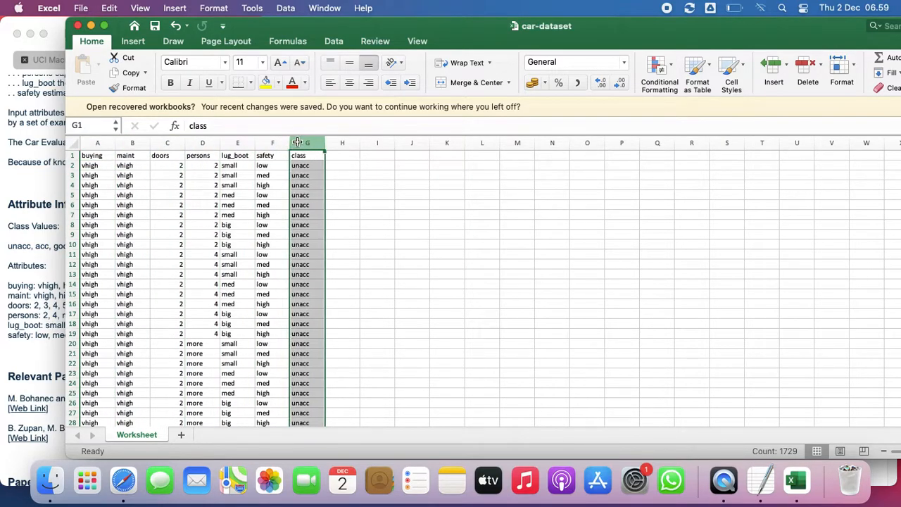
left_click(374, 212)
scroll(242, 291, "down", 1)
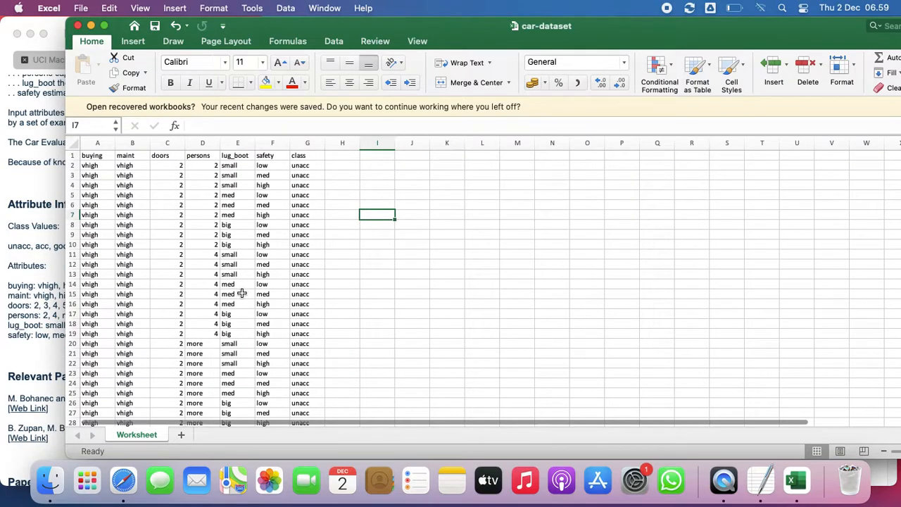
- Close both car-dataset workbooks, saving the changes to car-dataset.csv, and close the Downloads folder window
left_click_drag(432, 27, 405, 30)
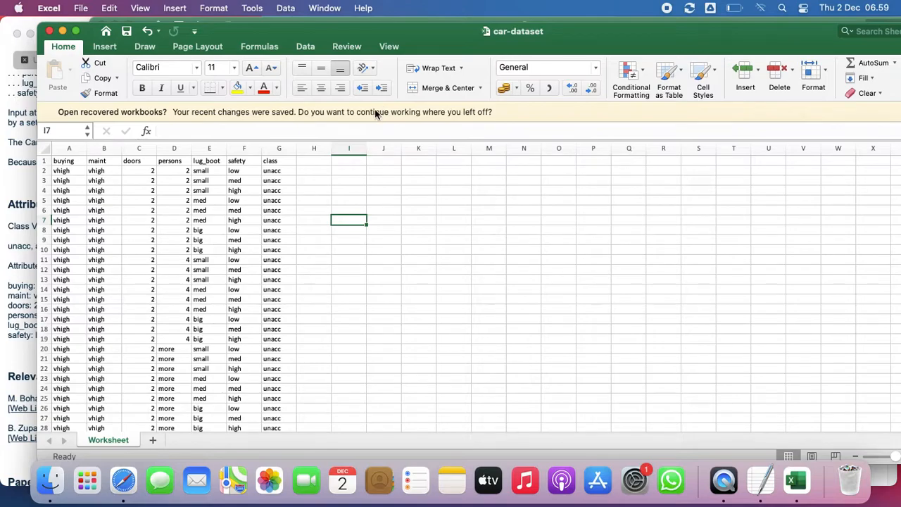
left_click_drag(356, 38, 380, 45)
left_click(67, 45)
left_click(101, 26)
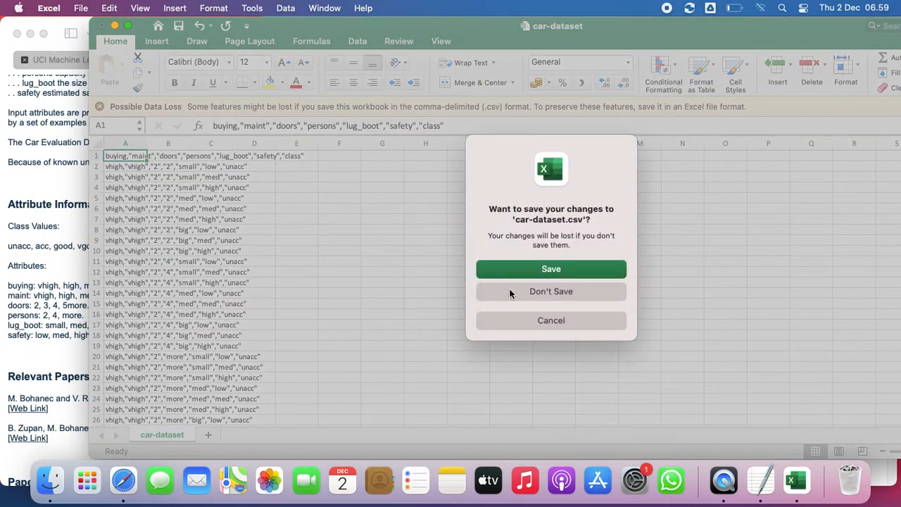
left_click(520, 271)
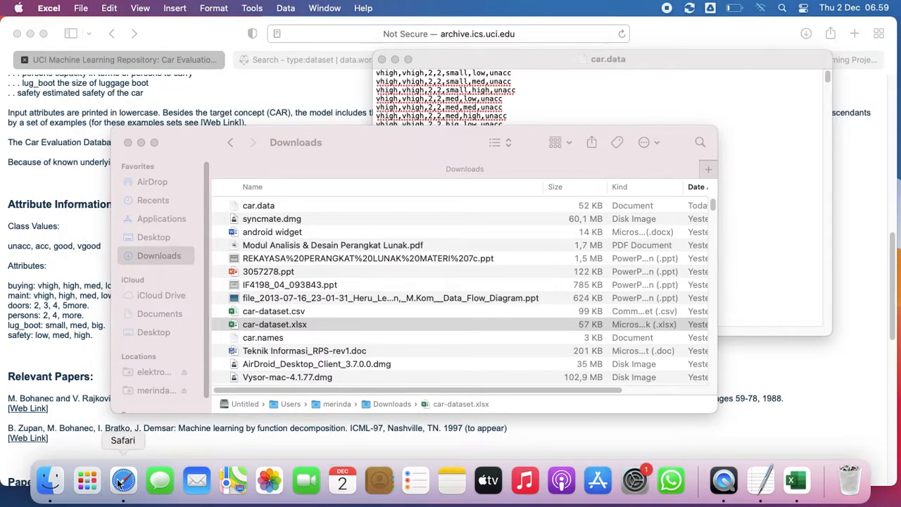
left_click(127, 142)
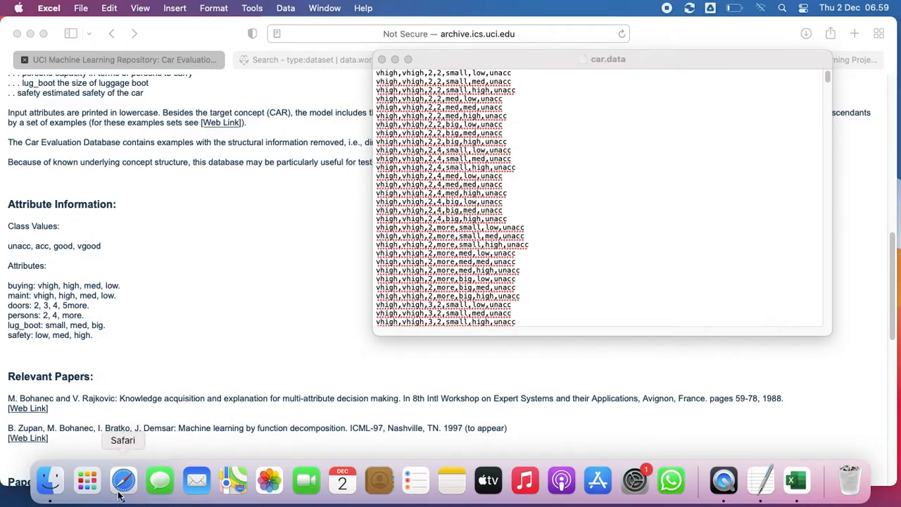
- Launch RapidMiner Studio from the installed applications
left_click(81, 486)
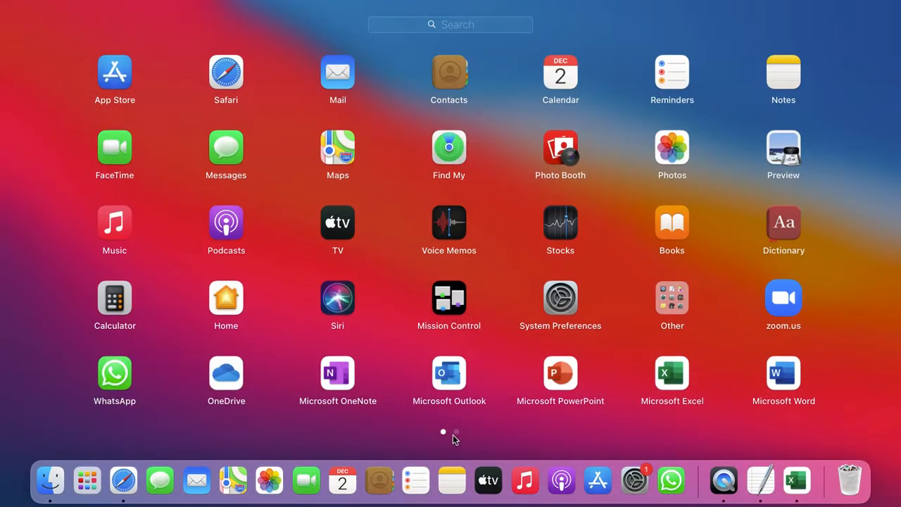
left_click(452, 434)
left_click(88, 480)
left_click(456, 435)
left_click(347, 222)
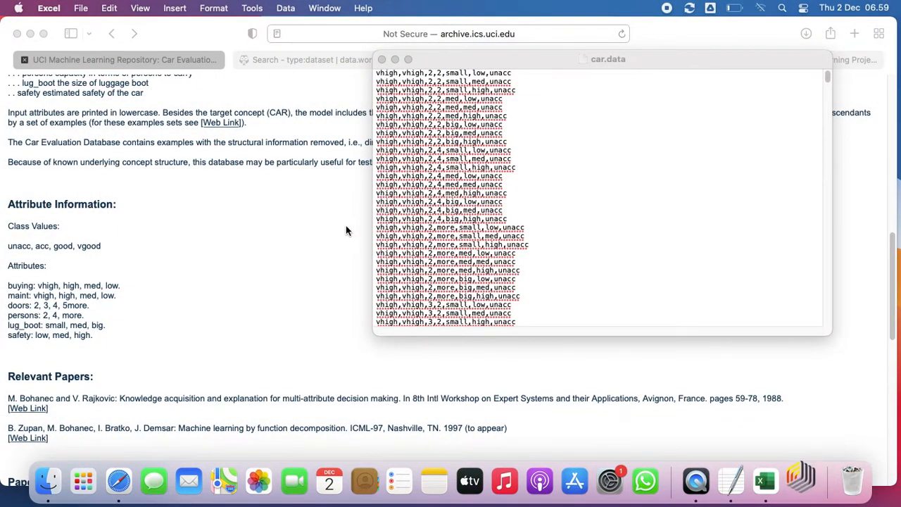
- Clear away the car.data and browser windows, and dismiss the RapidMiner Studio welcome window
left_click(381, 59)
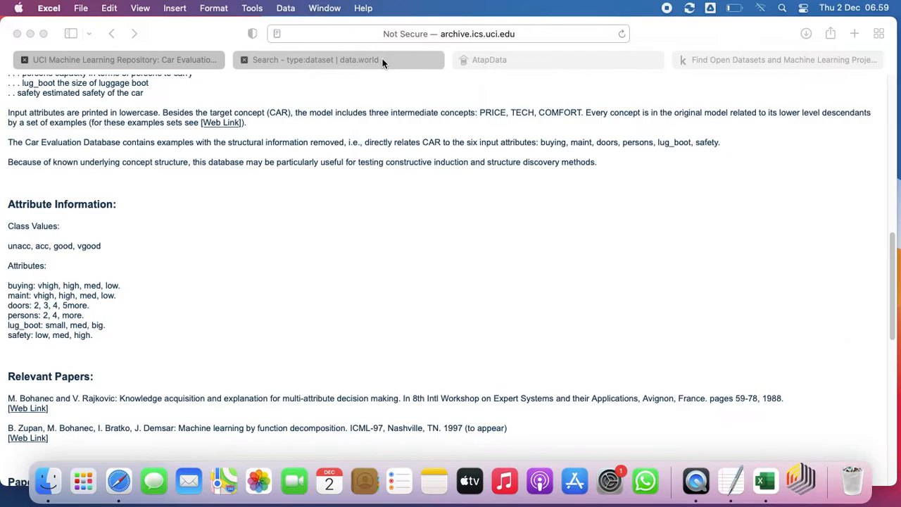
left_click(31, 33)
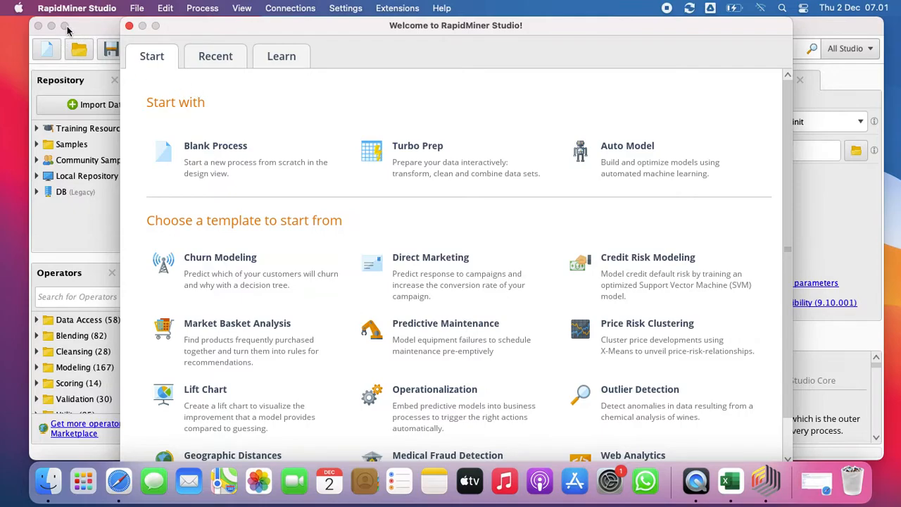
left_click_drag(375, 27, 385, 37)
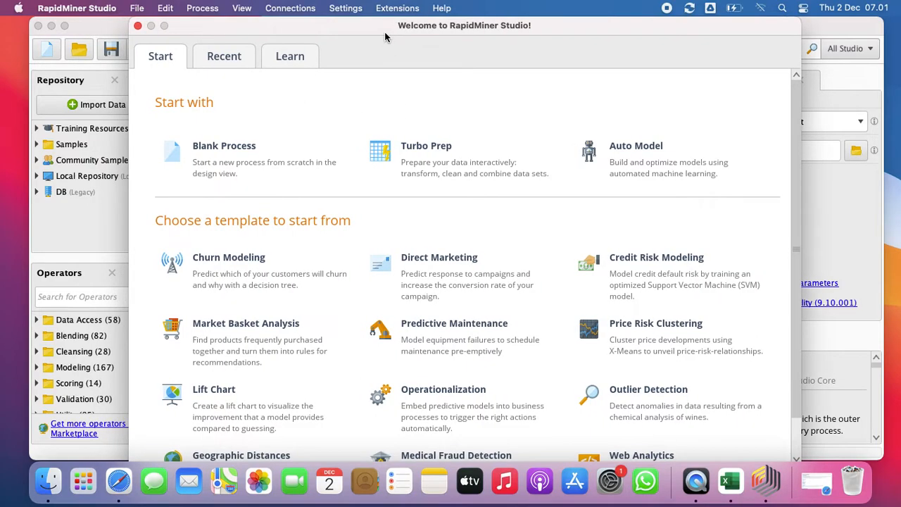
left_click(137, 28)
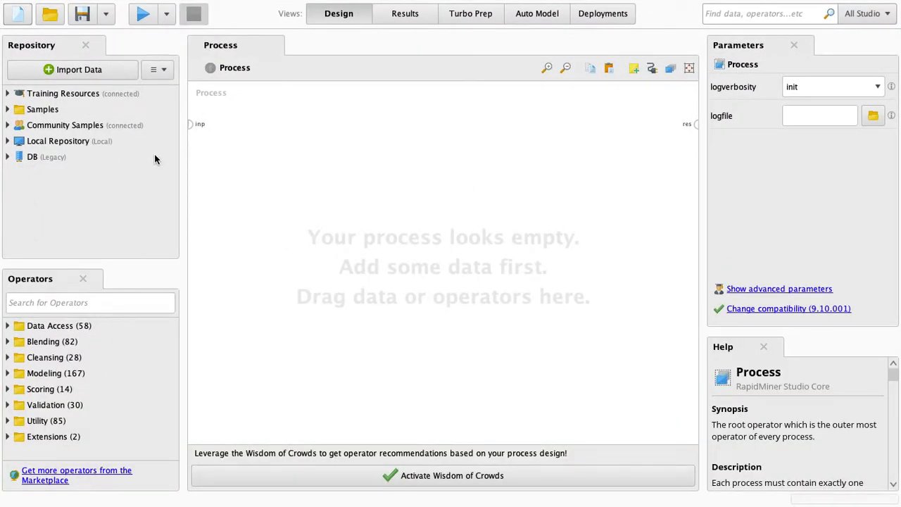
left_click(70, 73)
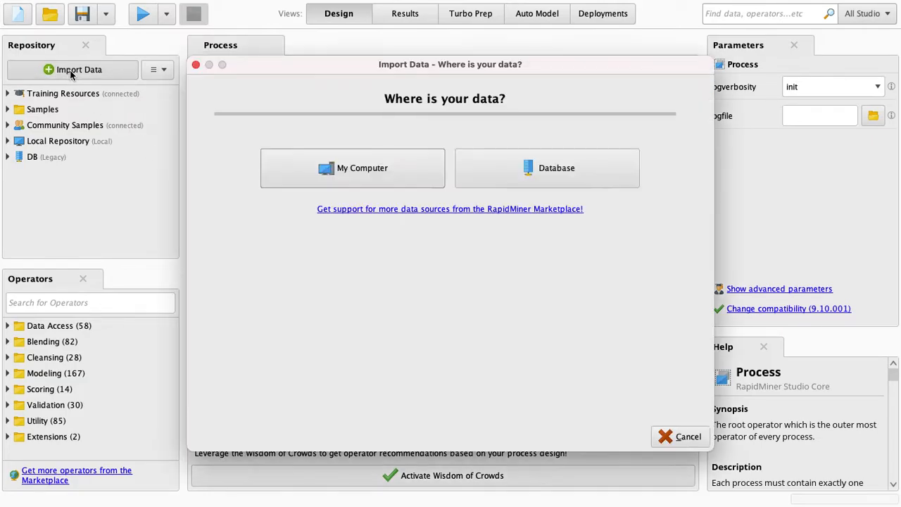
left_click(402, 168)
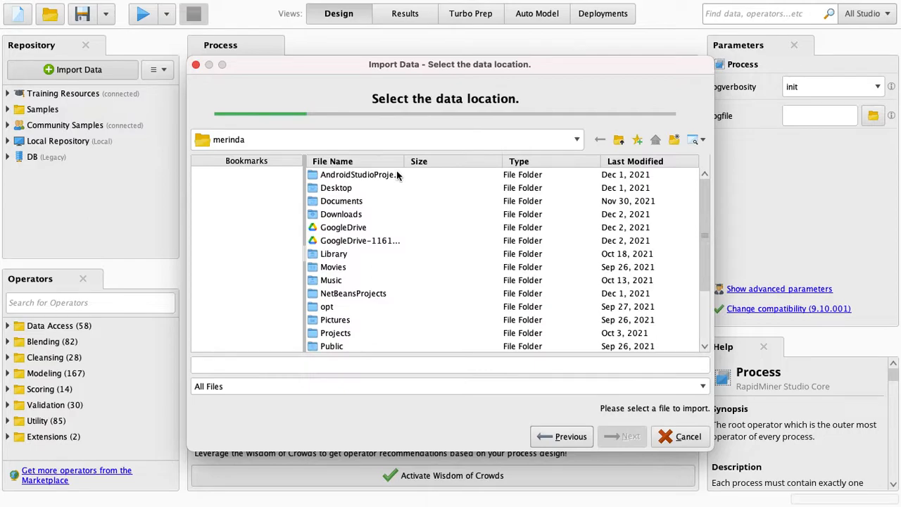
left_click(352, 215)
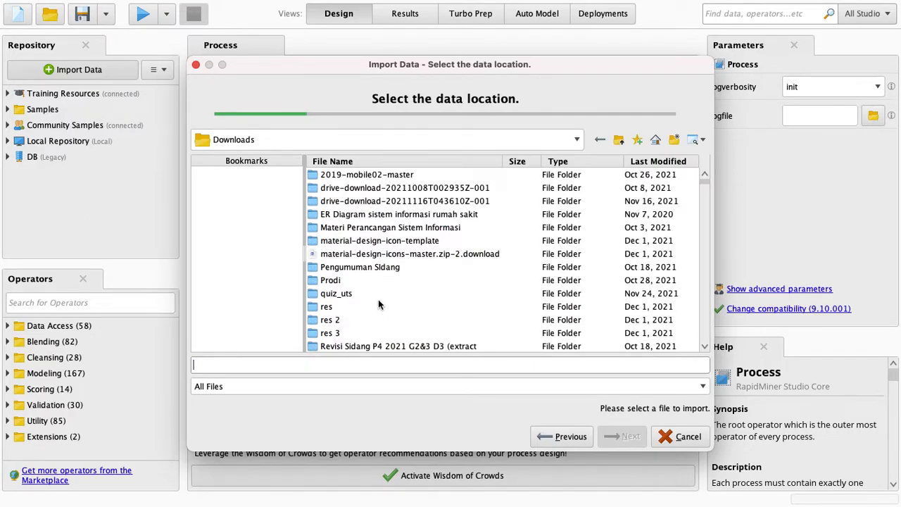
scroll(378, 316, "down", 10)
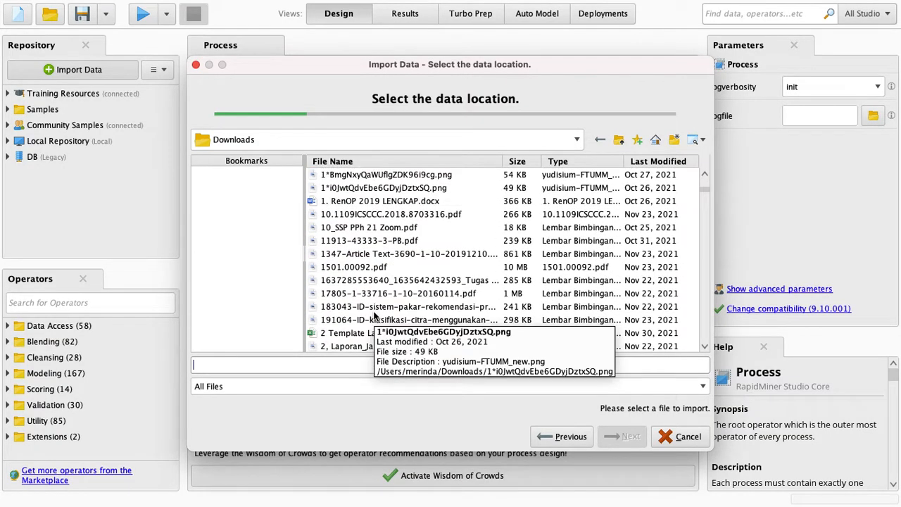
scroll(374, 315, "down", 20)
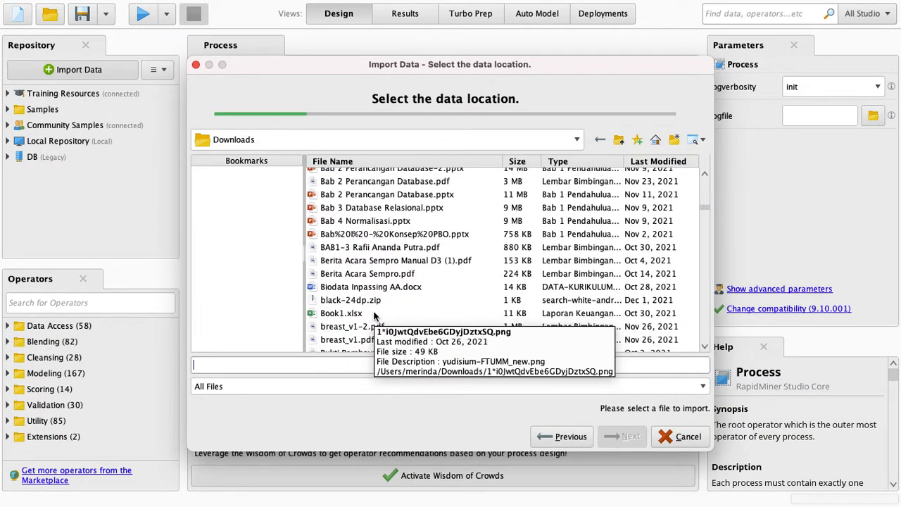
scroll(374, 315, "down", 3)
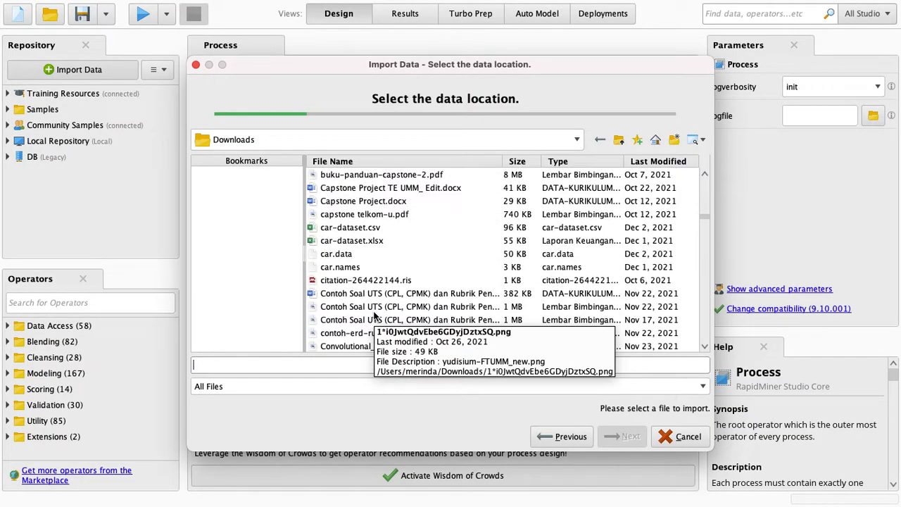
left_click(363, 243)
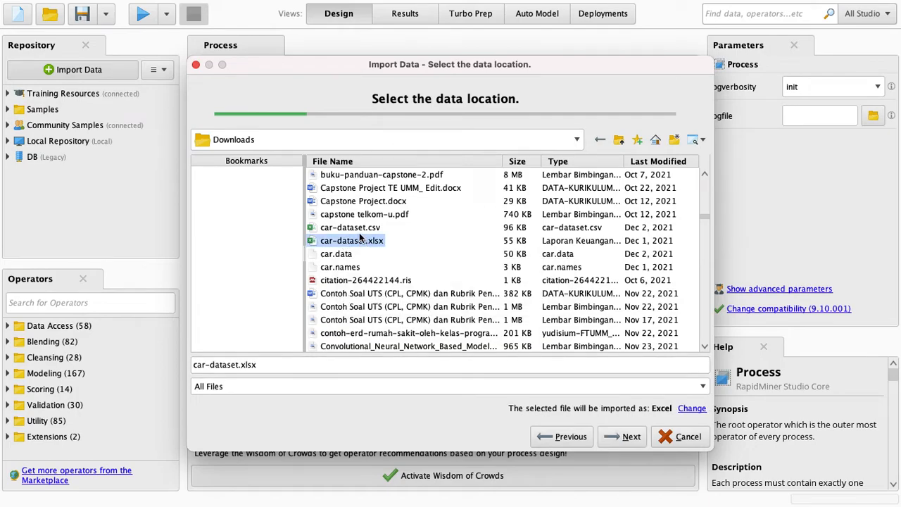
left_click(637, 444)
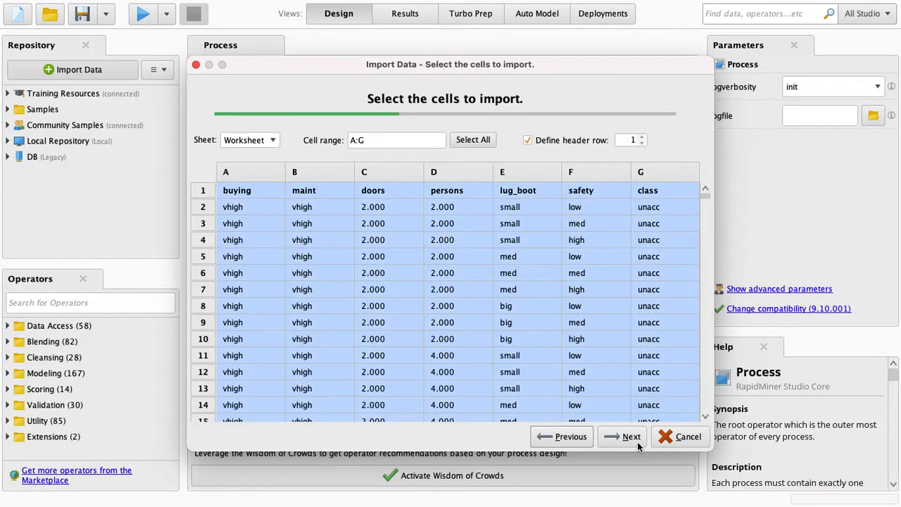
left_click(277, 223)
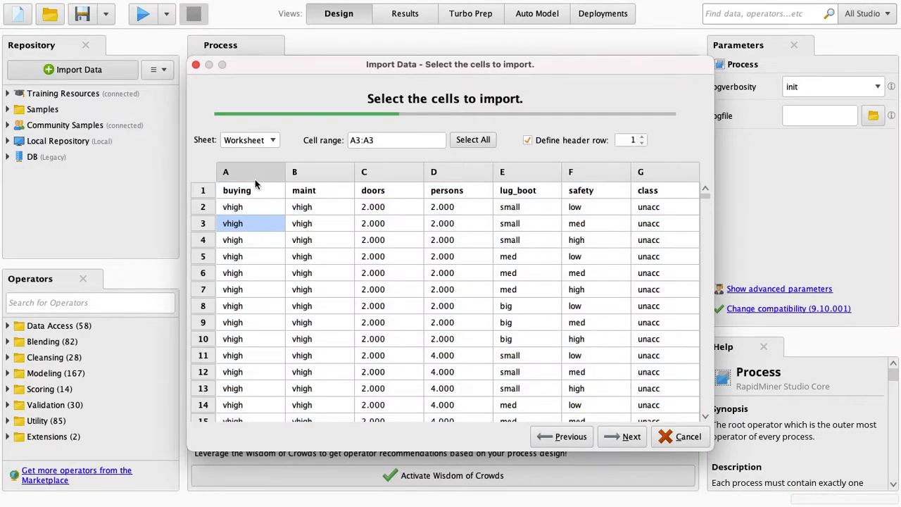
left_click(270, 191)
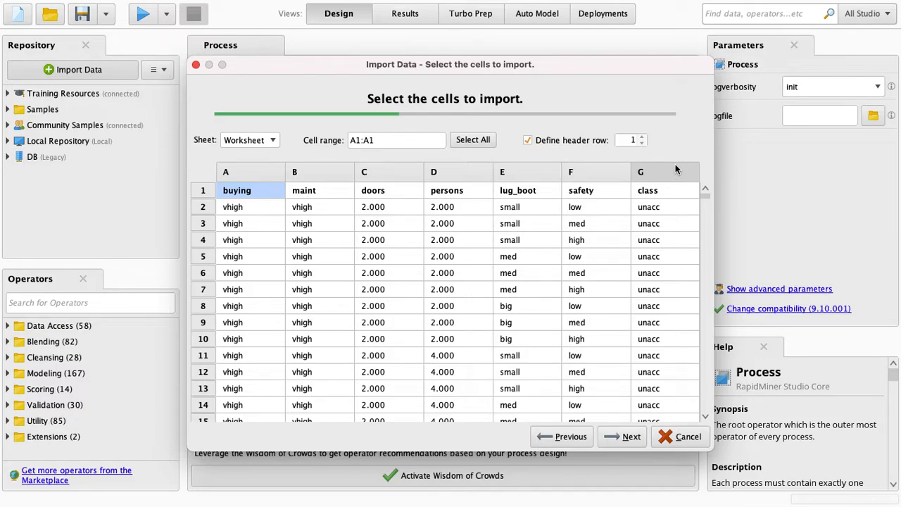
left_click(616, 438)
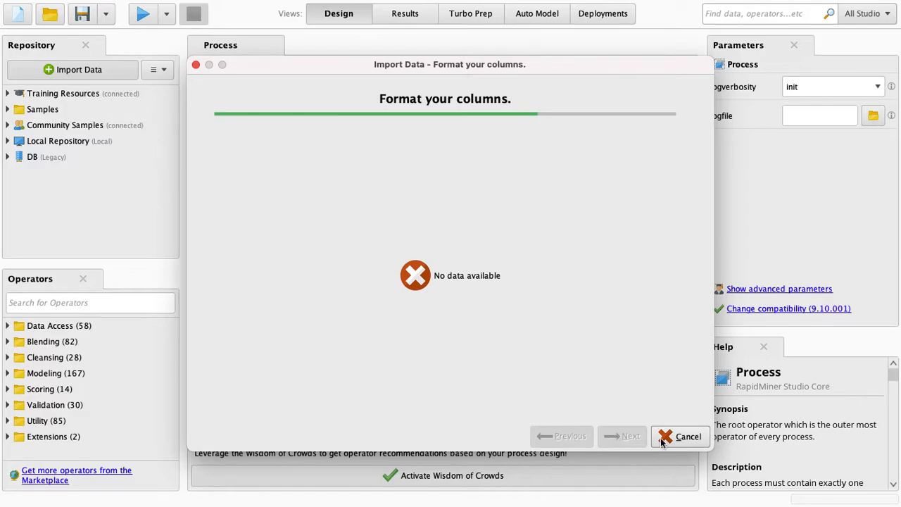
left_click(664, 437)
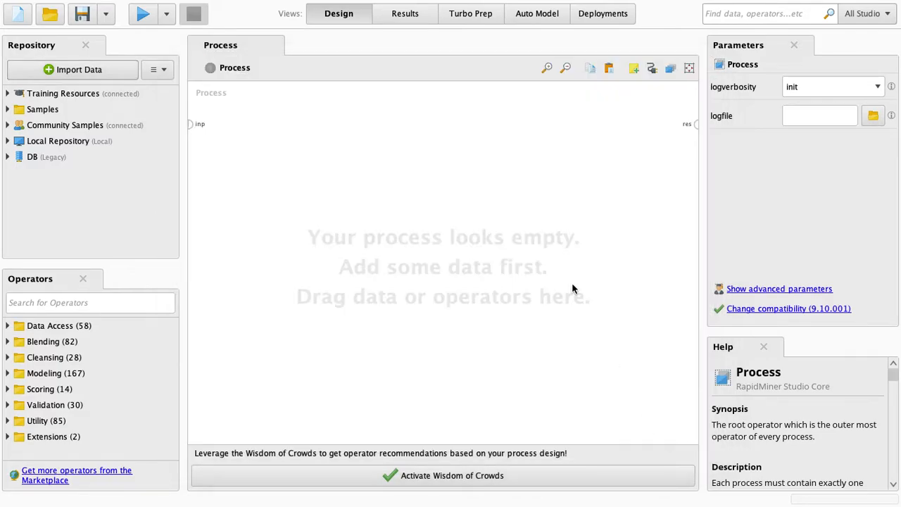
- Import car-dataset.xlsx from the Downloads folder, keeping cell range A:G and header row 1, and proceed to column formatting
left_click(61, 74)
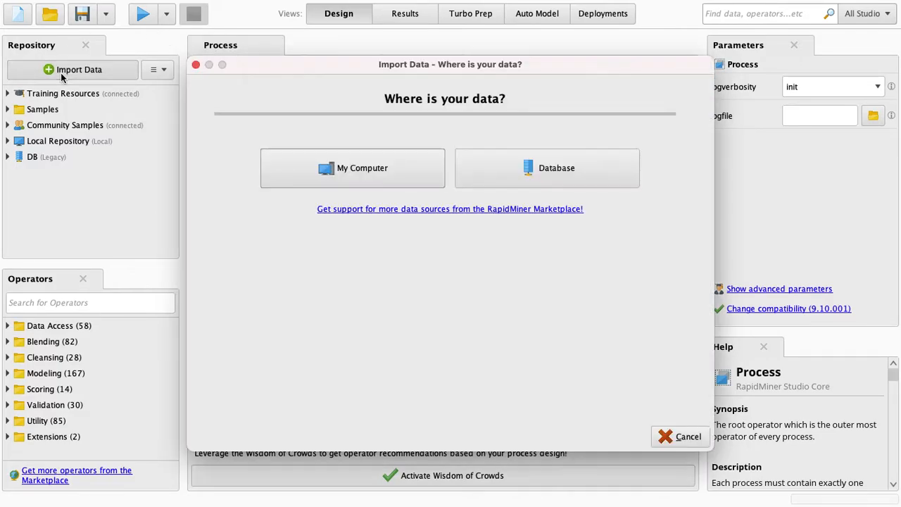
left_click(401, 172)
double_click(345, 215)
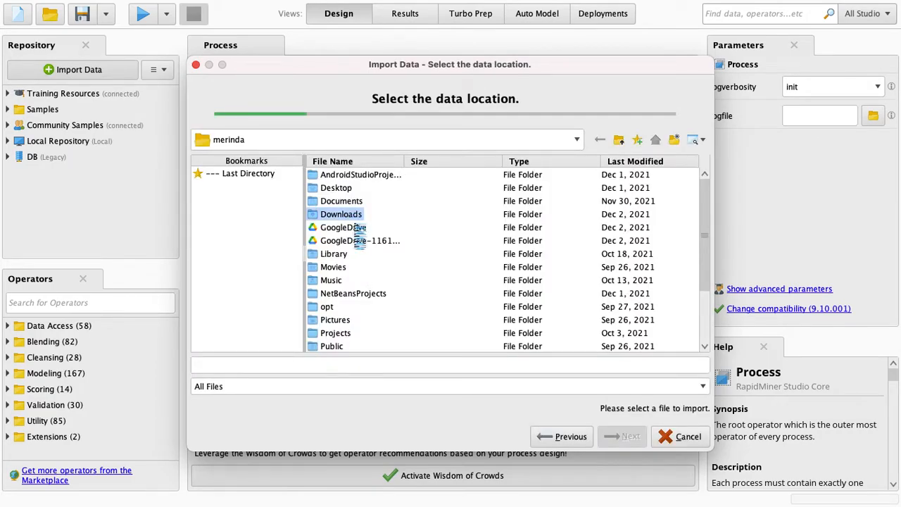
scroll(368, 254, "down", 20)
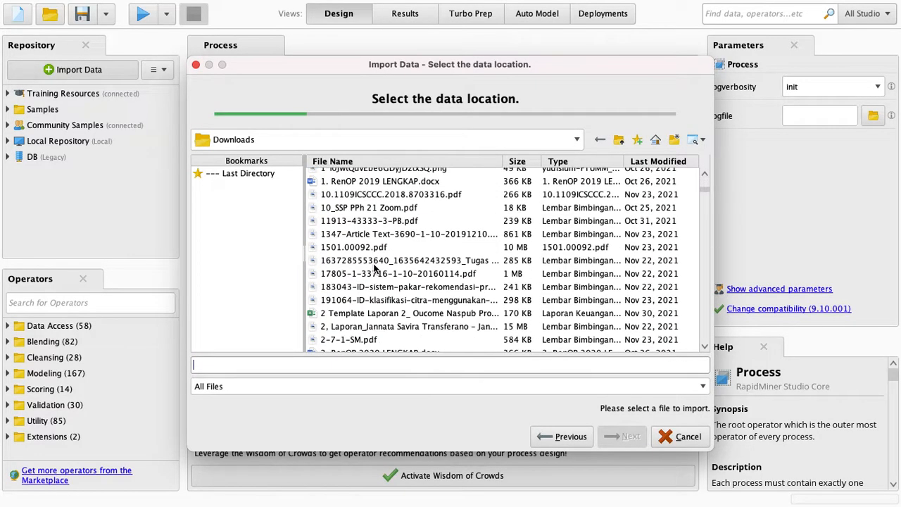
scroll(373, 269, "down", 2)
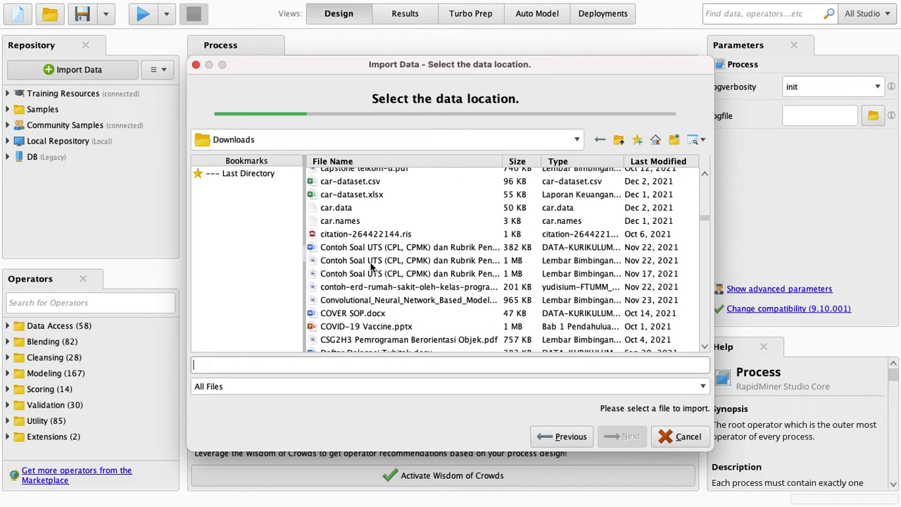
left_click(355, 195)
left_click(627, 437)
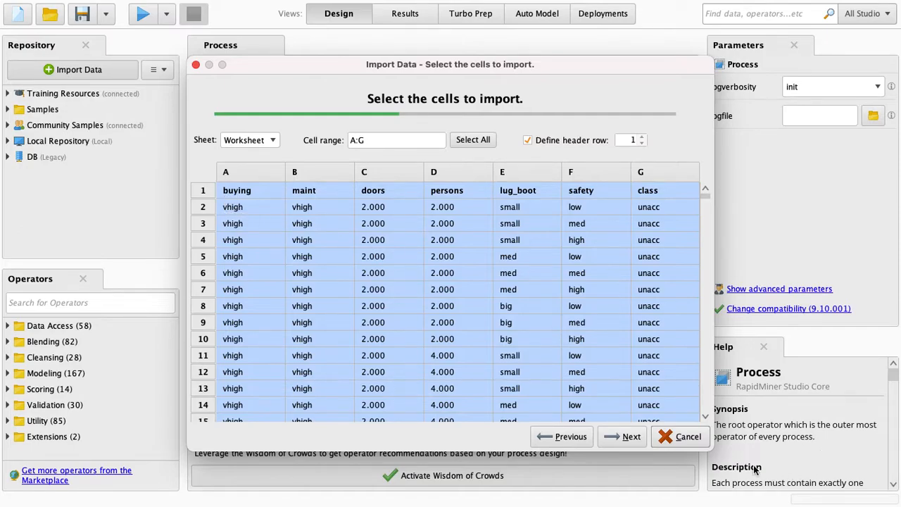
left_click(625, 437)
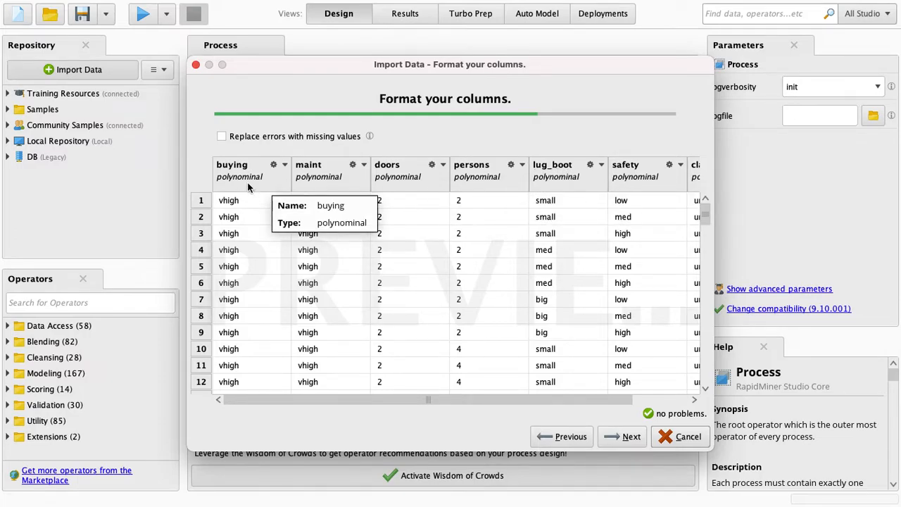
- Review the available data types for the buying column without changing its type
left_click(285, 166)
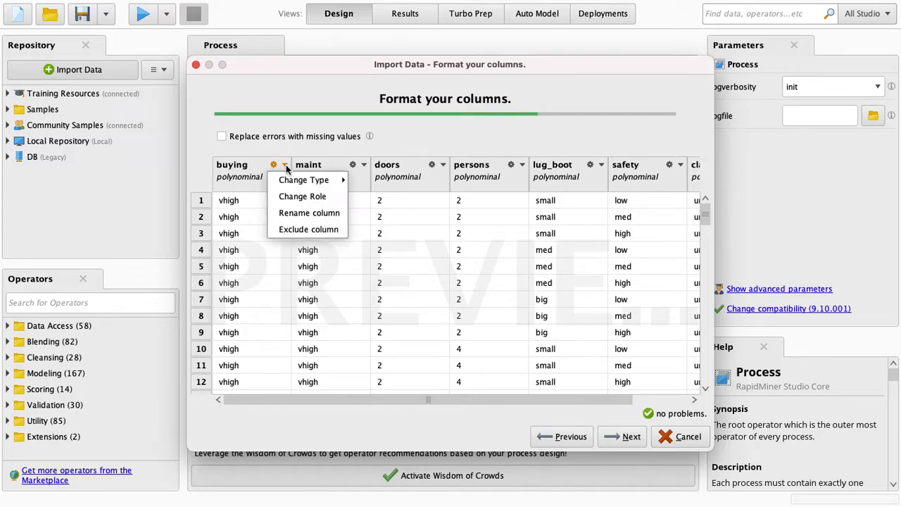
mouse_move(315, 187)
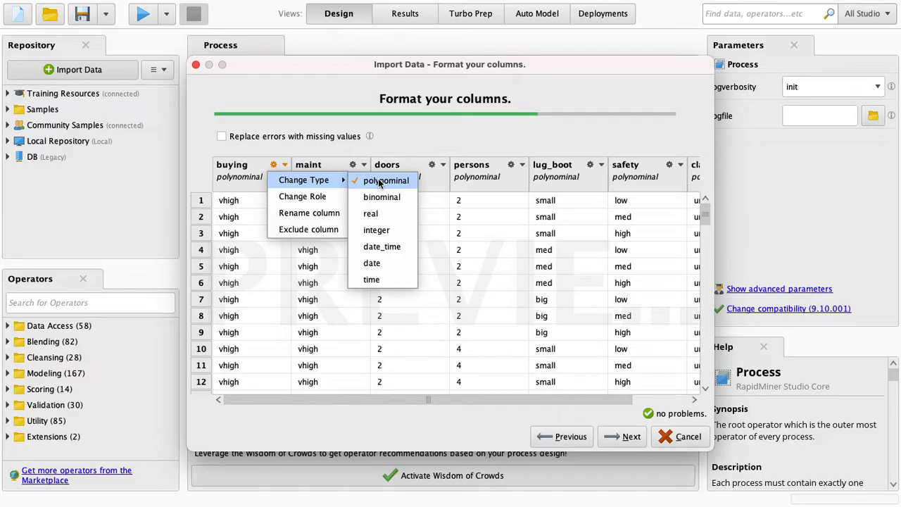
left_click(419, 137)
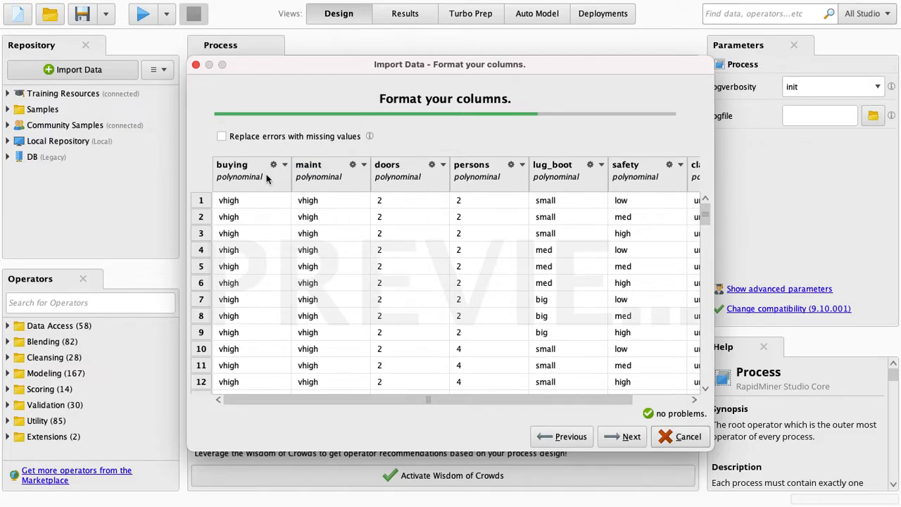
- Change the data type of the doors and persons columns to integer
left_click(442, 165)
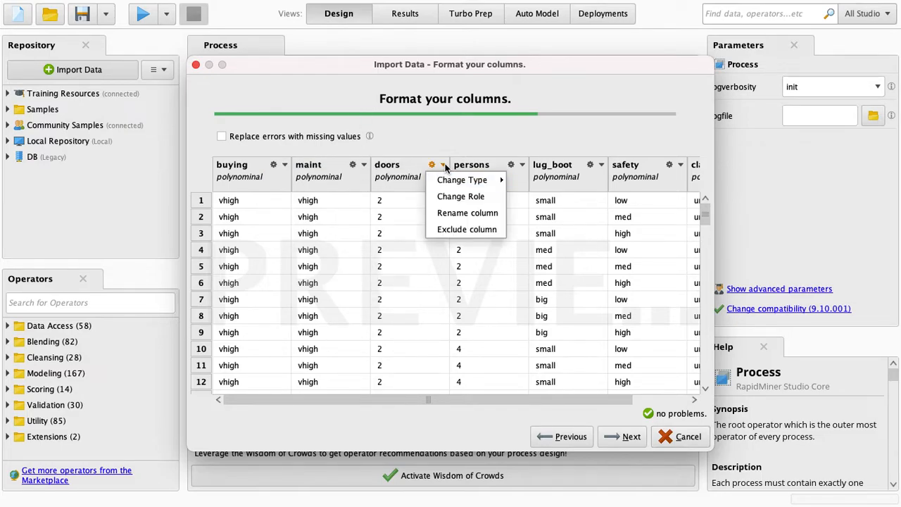
mouse_move(479, 181)
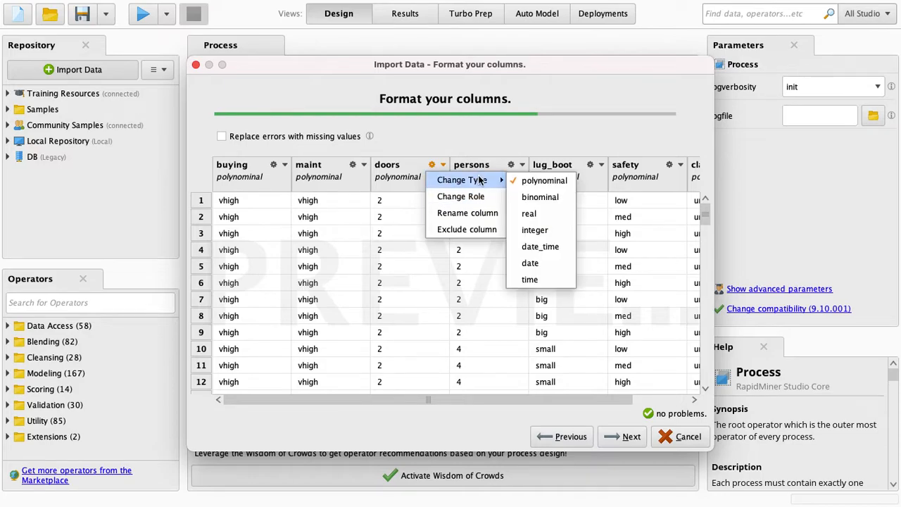
left_click(553, 231)
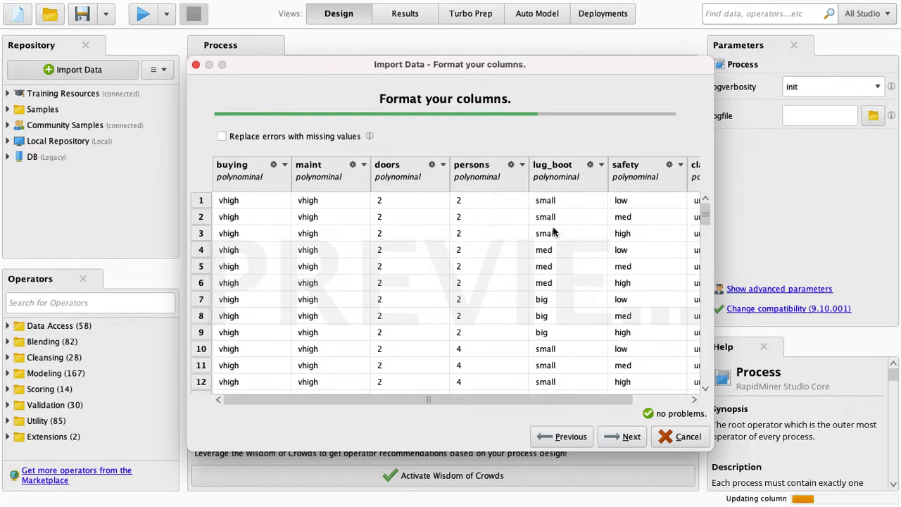
left_click(523, 165)
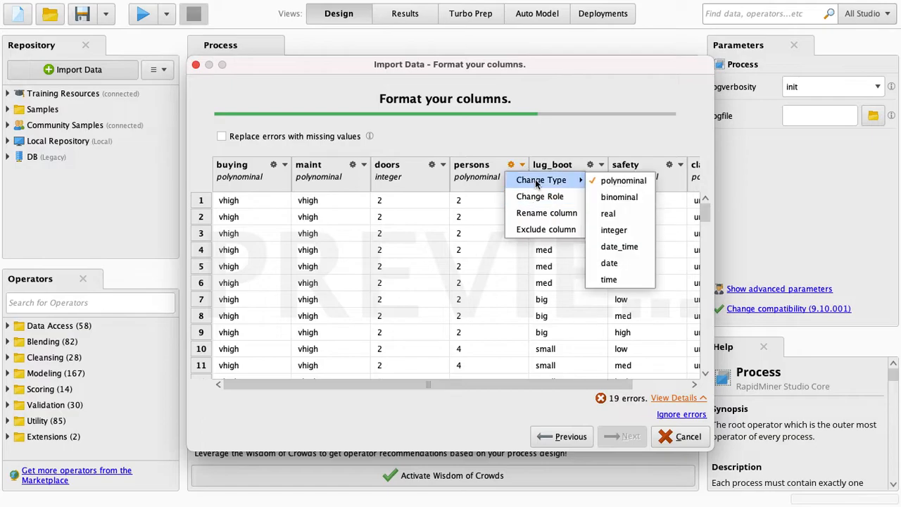
mouse_move(563, 180)
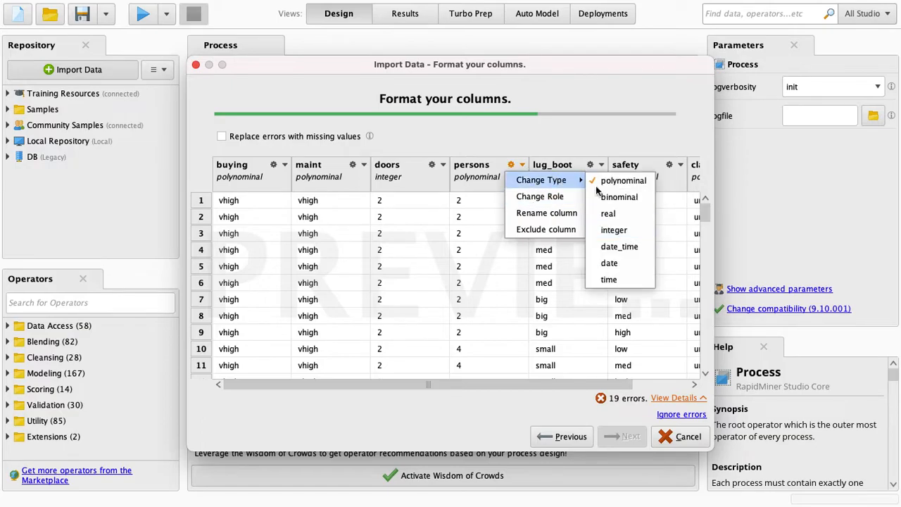
left_click(618, 232)
- Assign the label role to the class column, keeping its polynominal type
left_click_drag(497, 382, 563, 381)
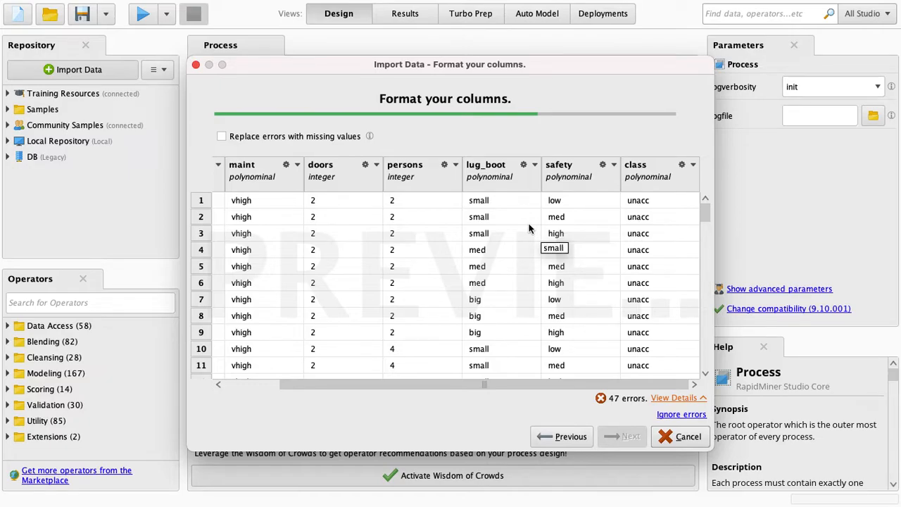
left_click(682, 167)
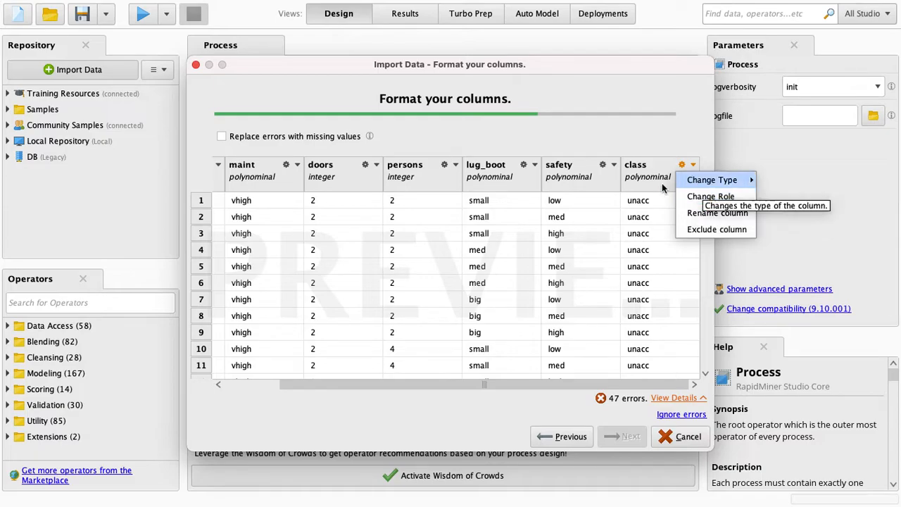
mouse_move(704, 180)
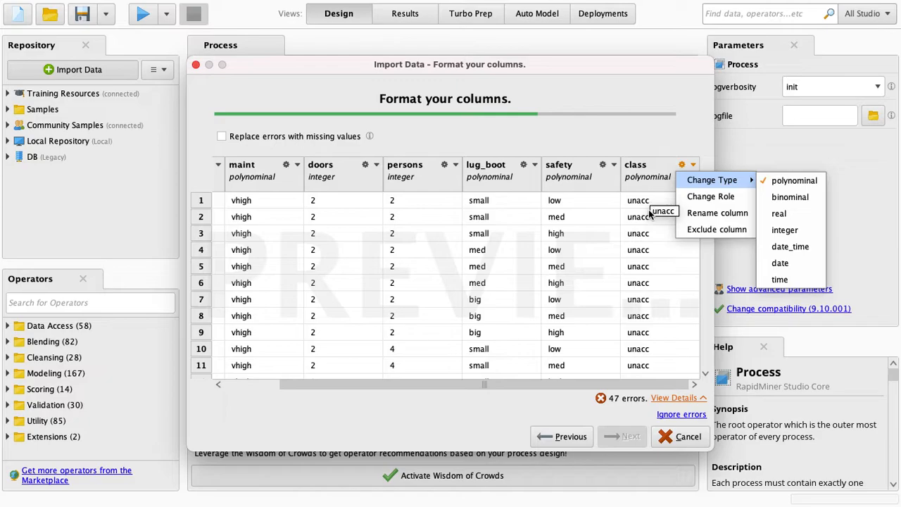
left_click(726, 196)
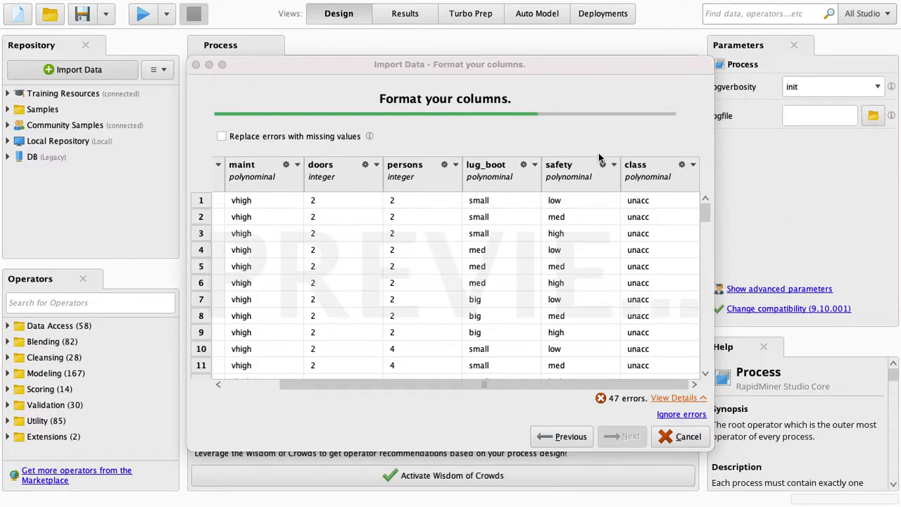
left_click(610, 265)
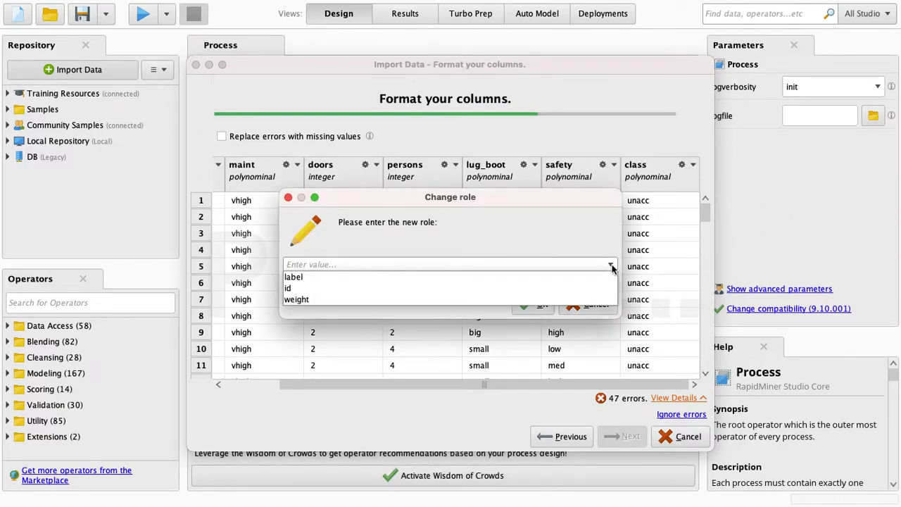
left_click(307, 280)
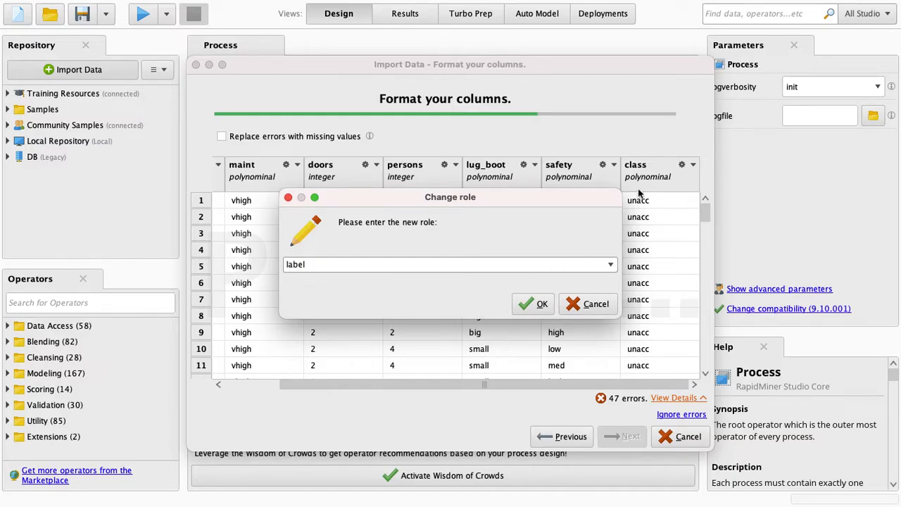
left_click(539, 304)
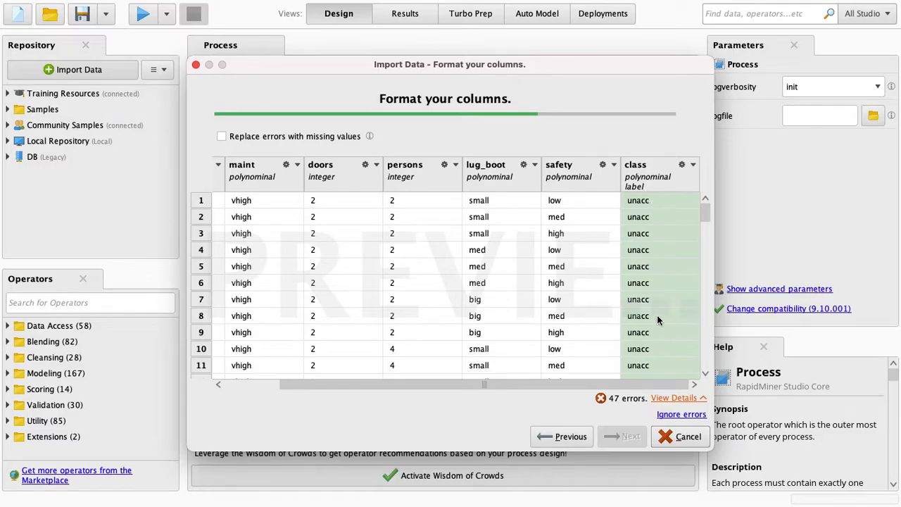
- Review the parsing error details, ignore them by replacing errors with missing values, and proceed to the storage location
scroll(657, 314, "down", 2)
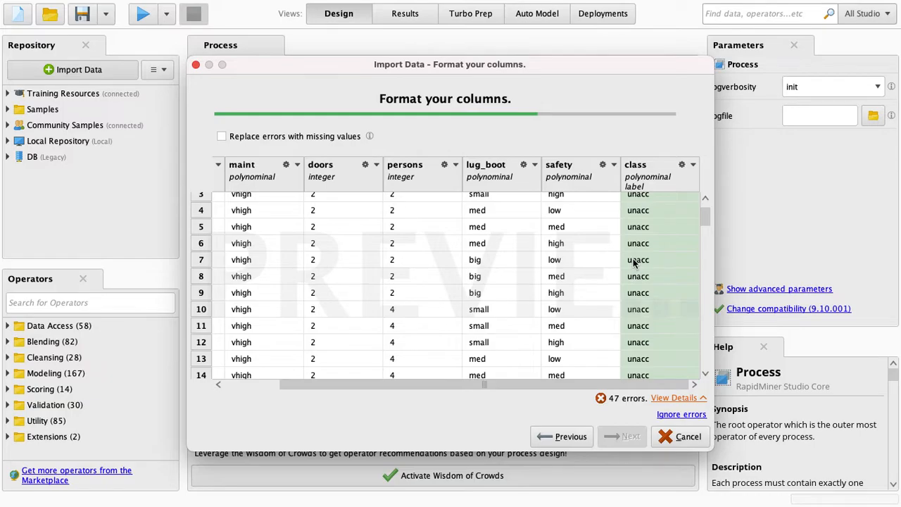
left_click(666, 399)
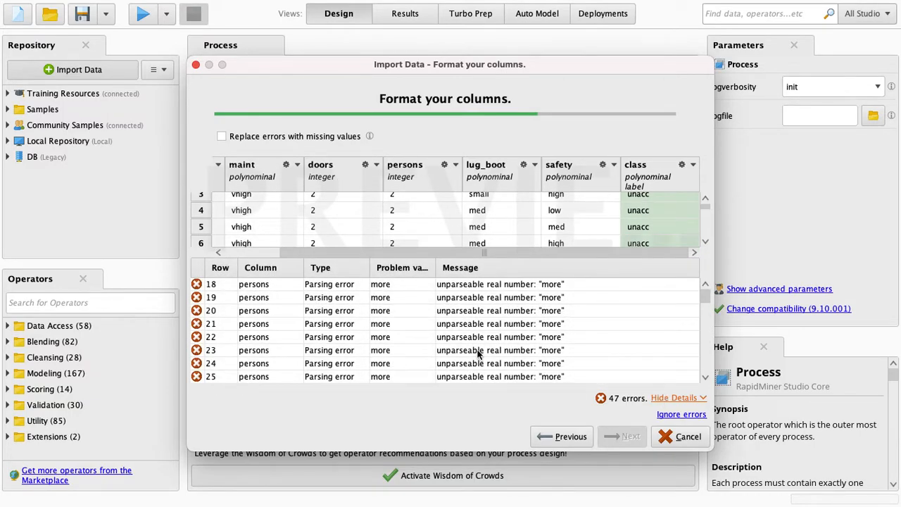
scroll(476, 343, "down", 3)
scroll(477, 344, "down", 10)
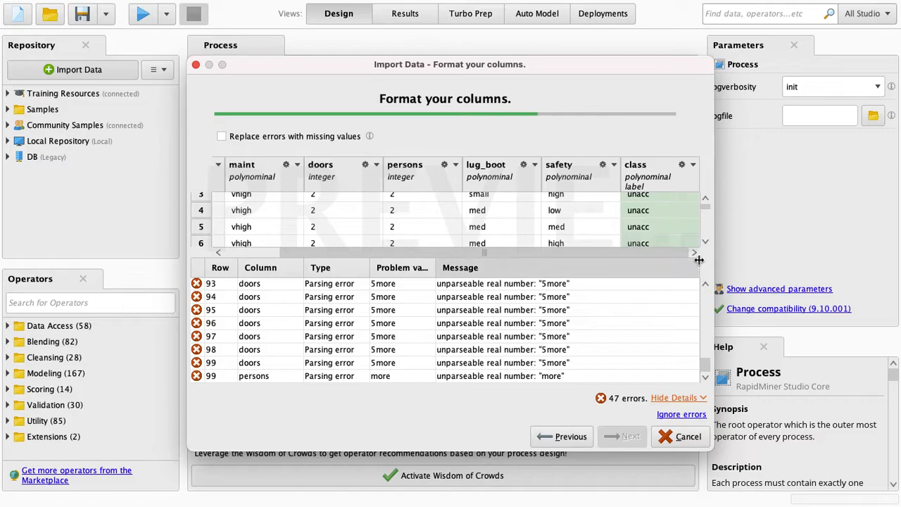
left_click(708, 285)
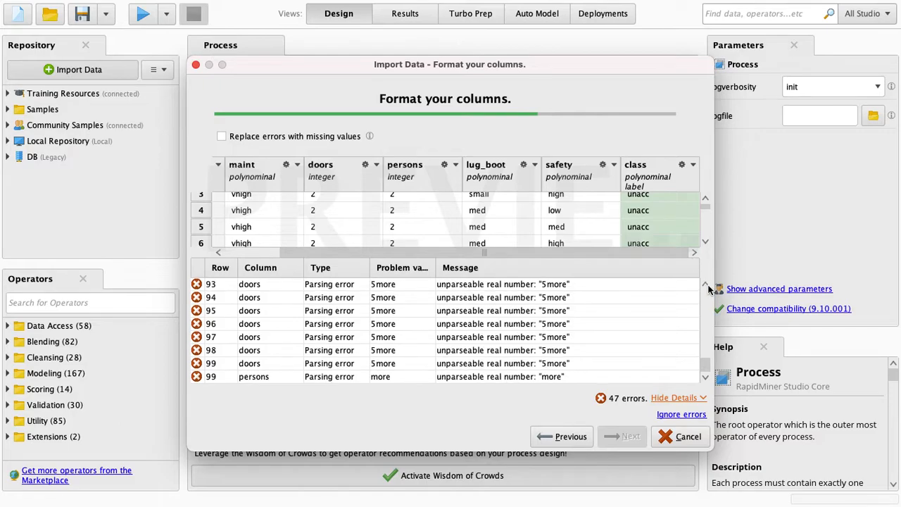
left_click(697, 398)
left_click(682, 414)
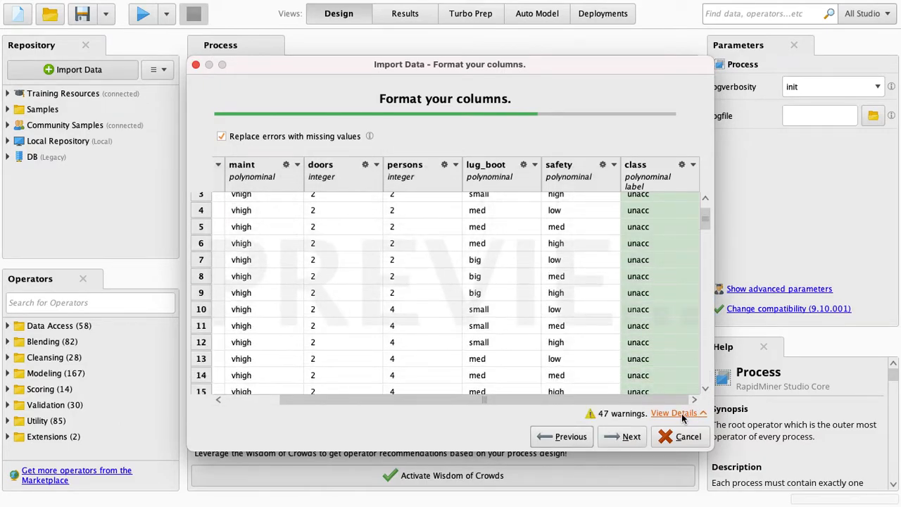
left_click(629, 436)
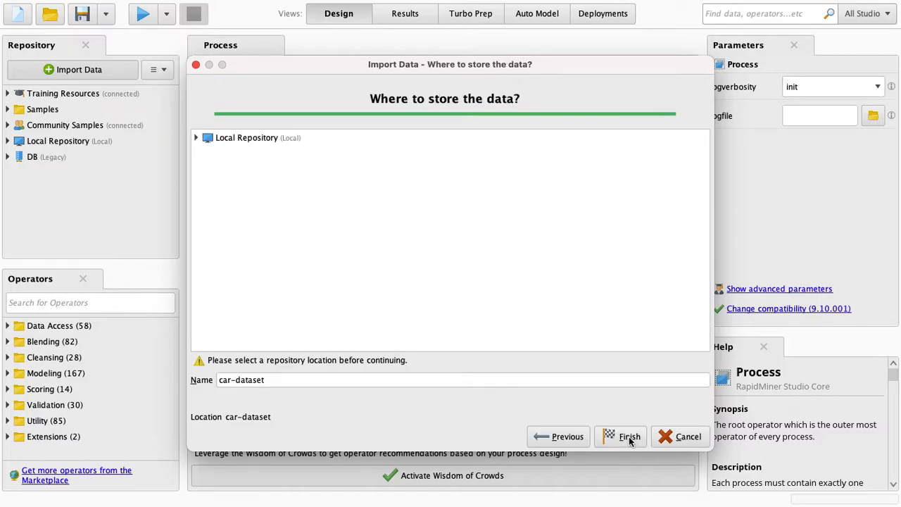
- Store the dataset as car-dataset in the data folder of the Local Repository and finish the import
left_click(234, 141)
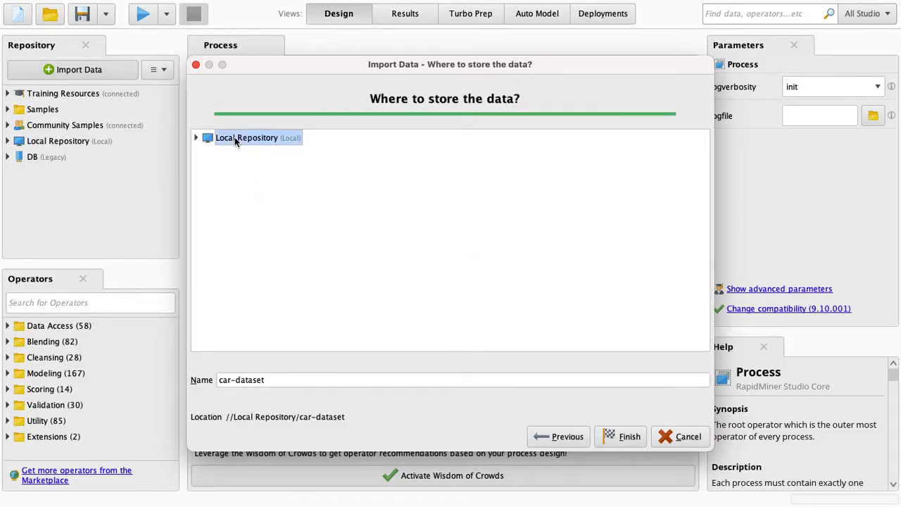
left_click(197, 138)
left_click(208, 153)
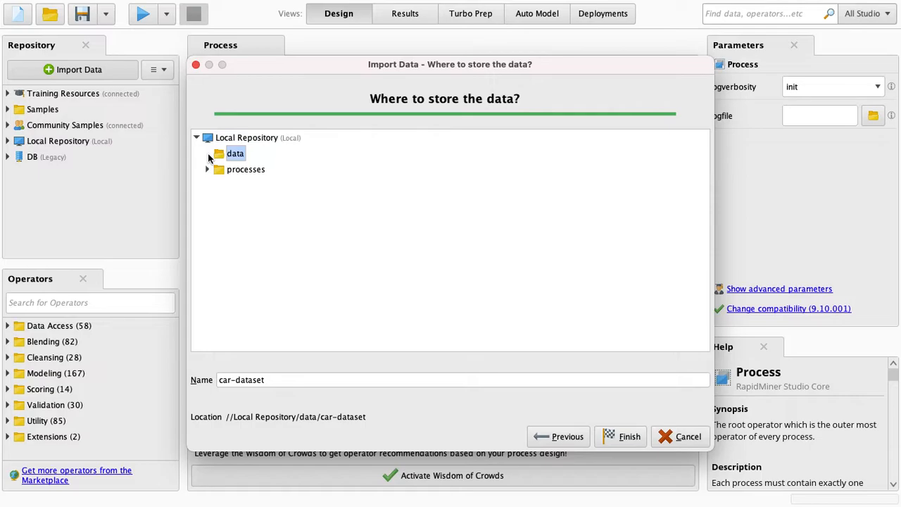
left_click(209, 168)
left_click(235, 155)
left_click(624, 436)
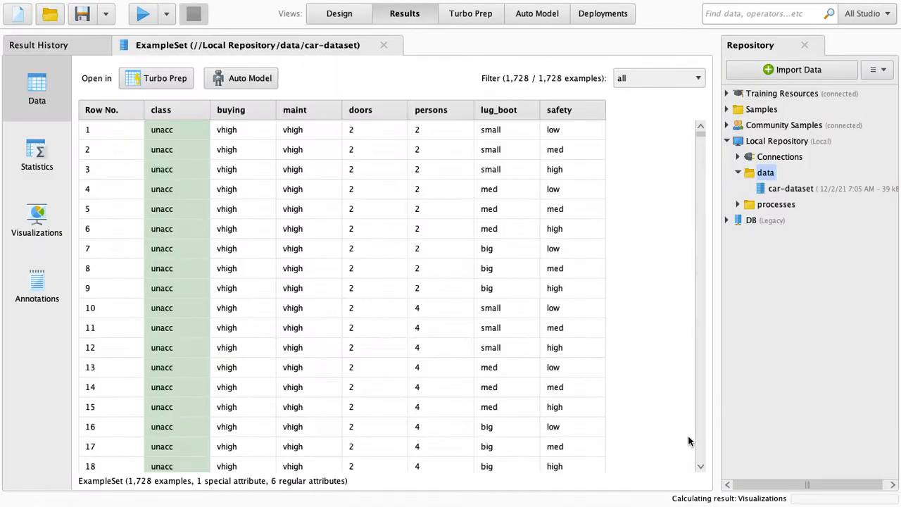
- Look over the imported rows and add car-dataset to the process design as a Retrieve operator
scroll(243, 306, "down", 2)
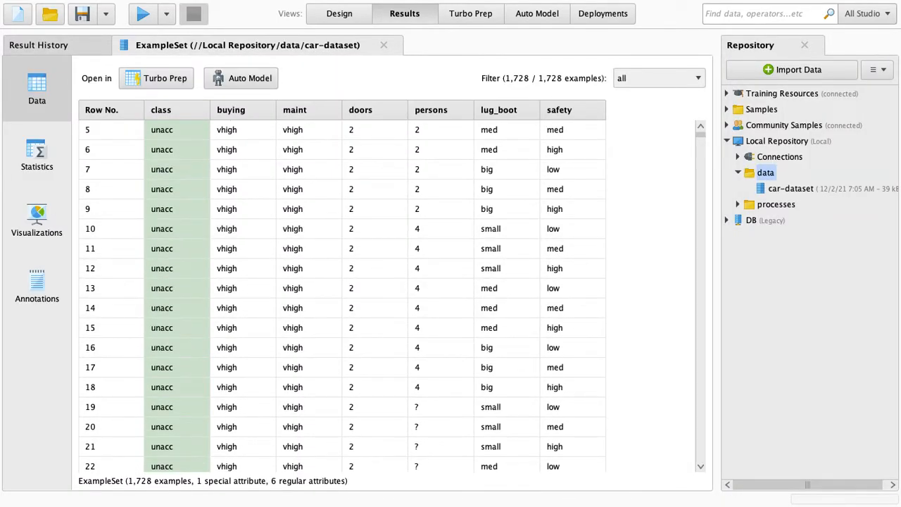
scroll(237, 266, "up", 2)
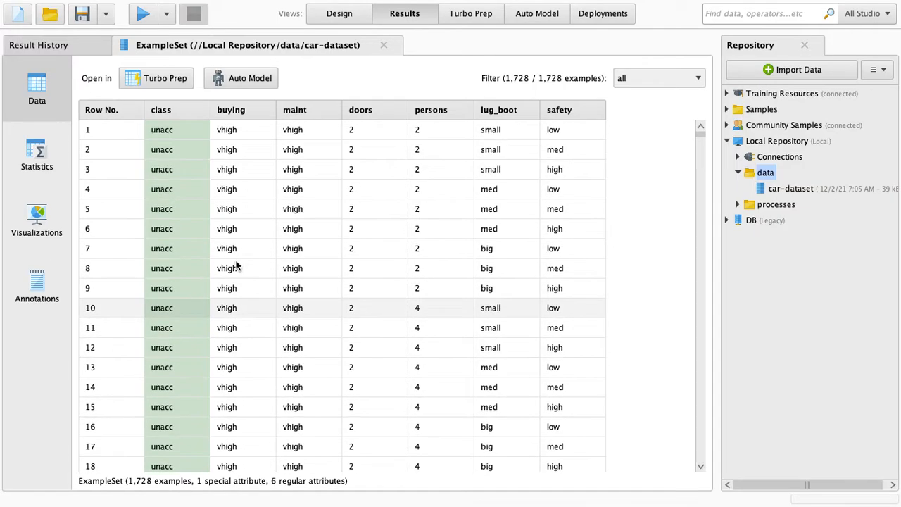
scroll(243, 239, "down", 1)
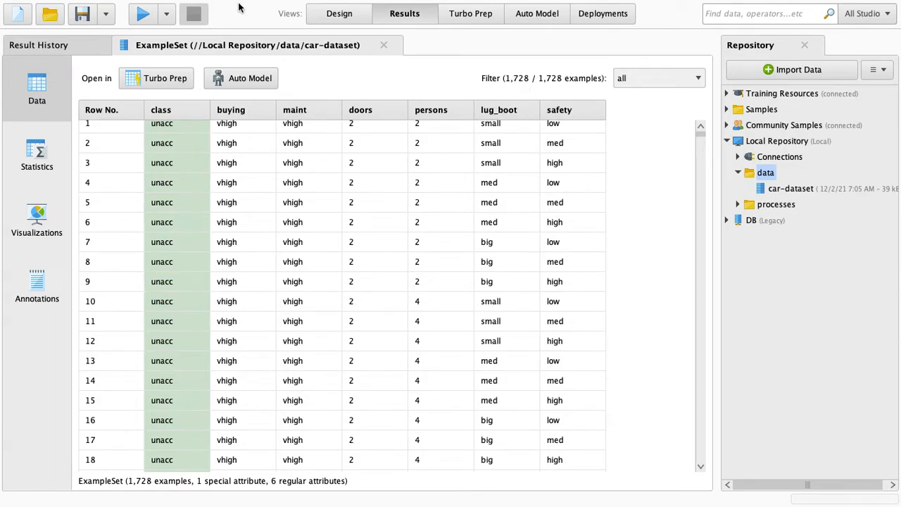
left_click(331, 16)
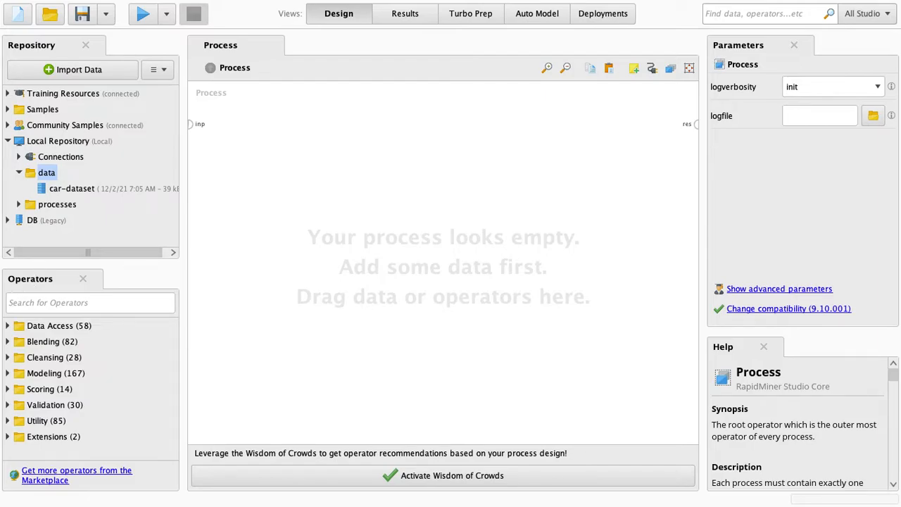
left_click(88, 189)
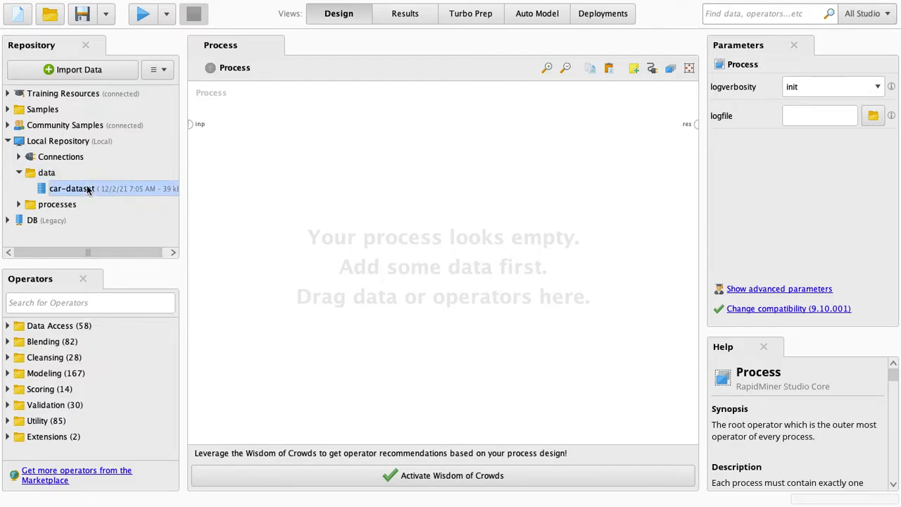
right_click(243, 154)
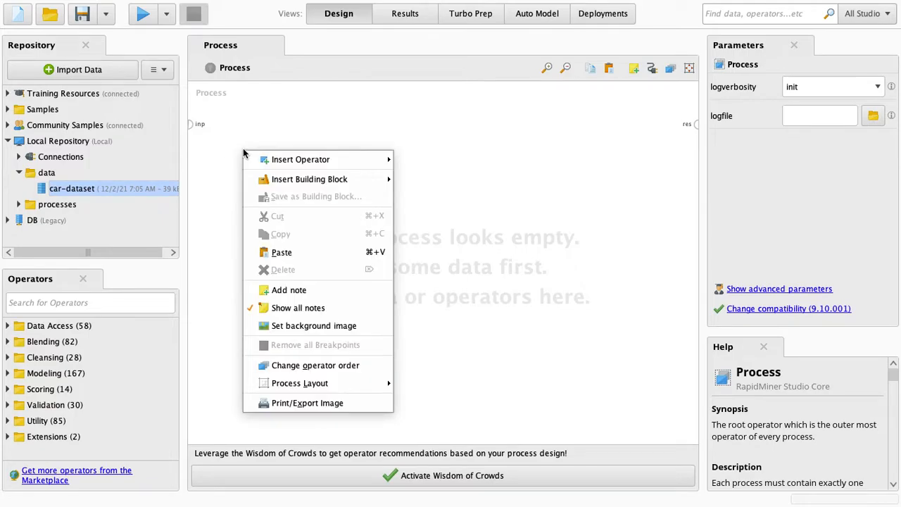
left_click(105, 188)
left_click_drag(105, 188, 292, 175)
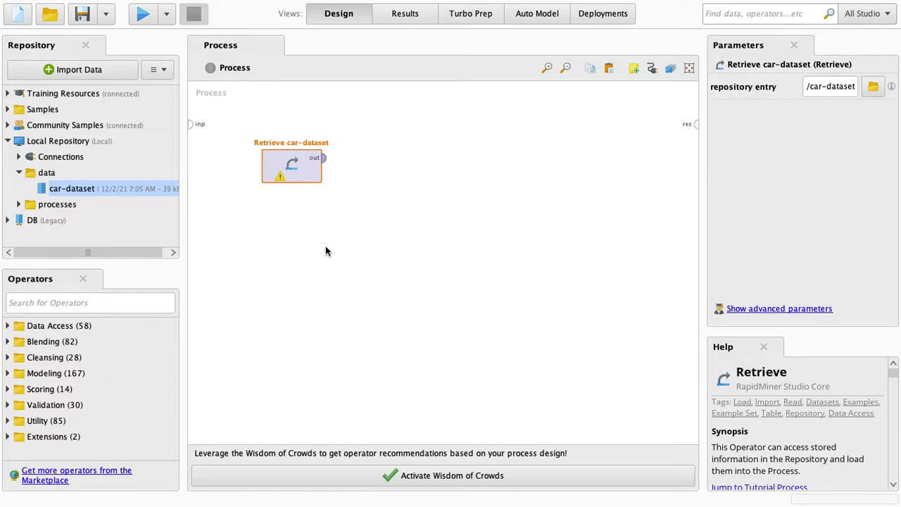
- Read the potential-problem warning on the Retrieve car-dataset operator and dismiss it
mouse_move(281, 180)
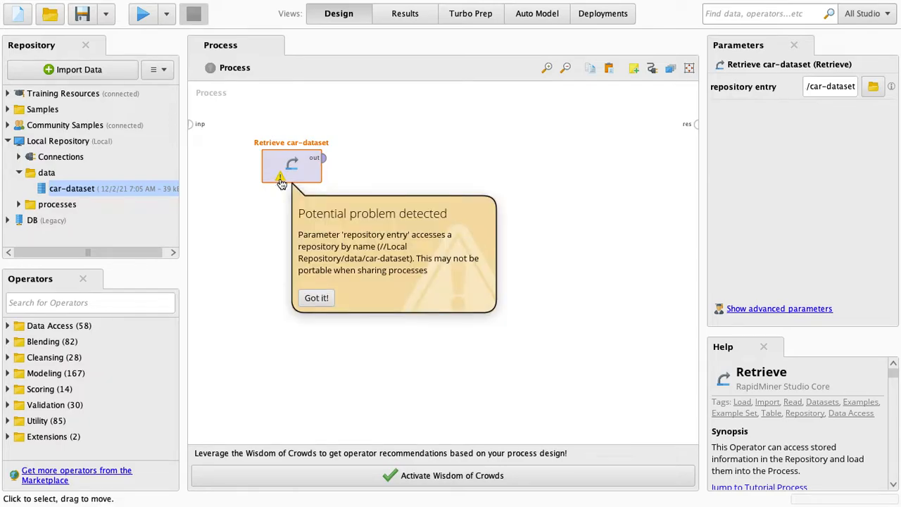
left_click(323, 302)
double_click(298, 169)
left_click(655, 416)
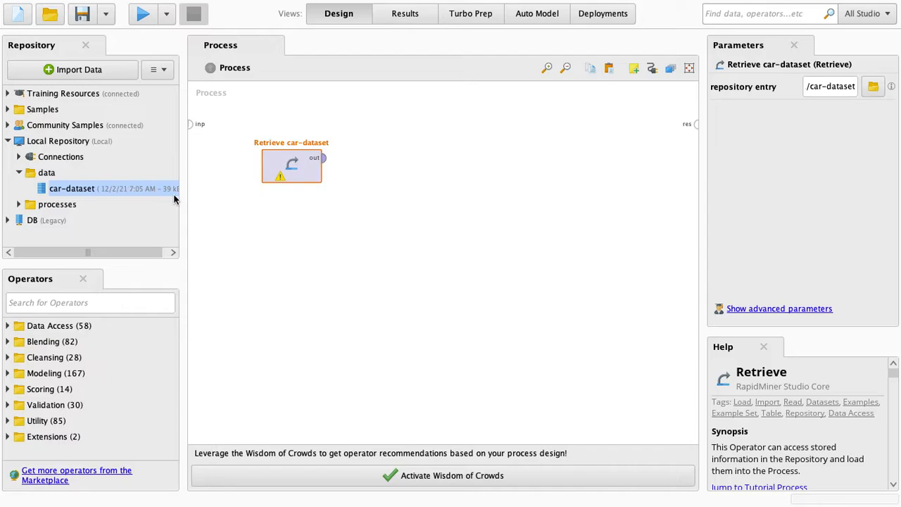
- Examine the commands available for the empty process canvas, including the insertable operators and building blocks, and for the Retrieve car-dataset operator
right_click(279, 209)
mouse_move(344, 220)
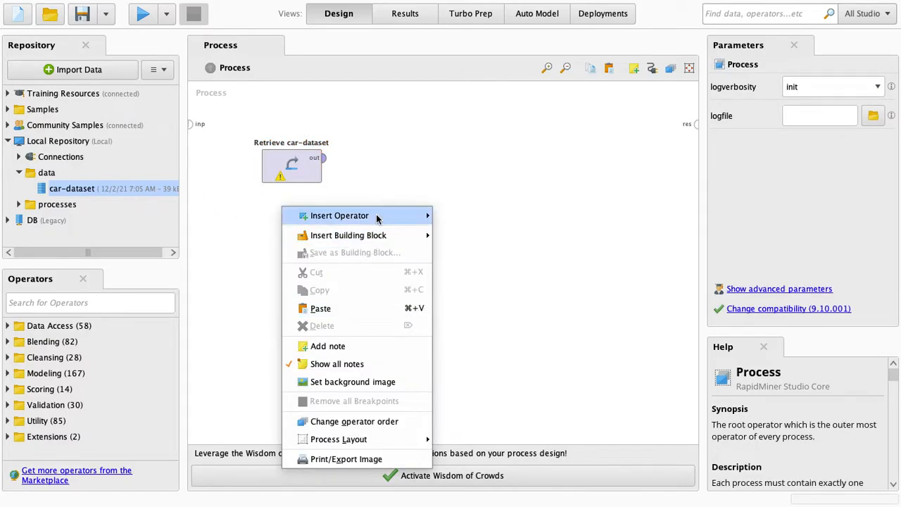
left_click(392, 167)
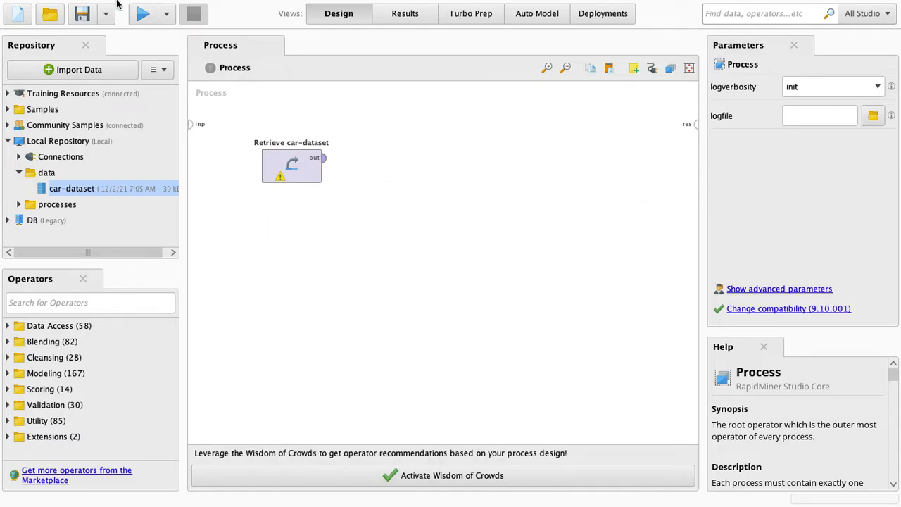
right_click(294, 166)
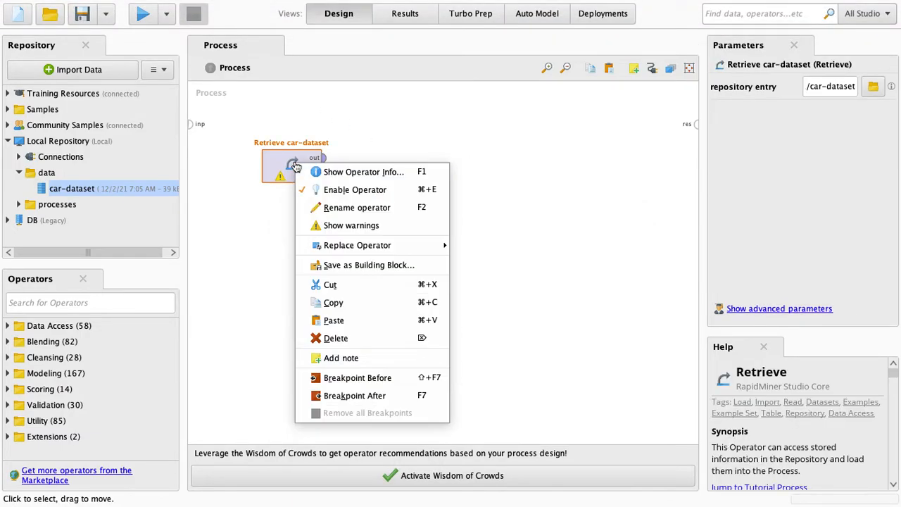
left_click(389, 128)
right_click(291, 244)
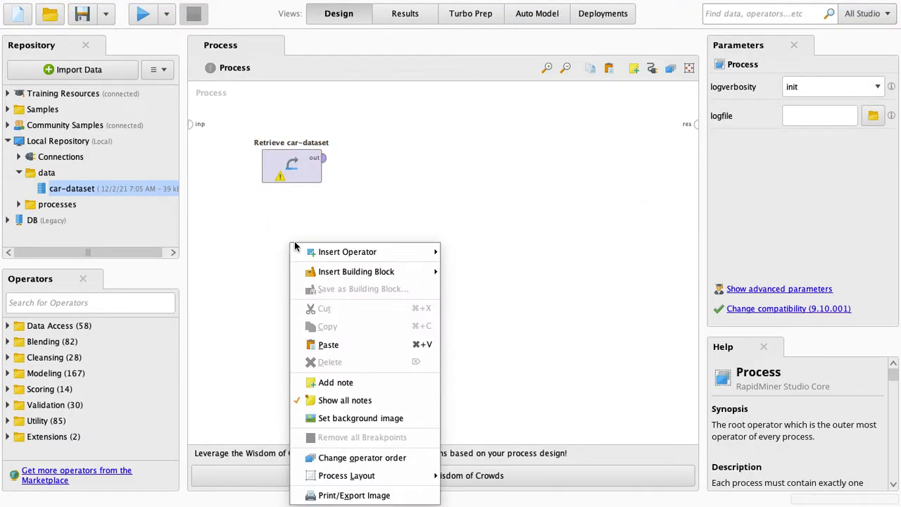
mouse_move(328, 246)
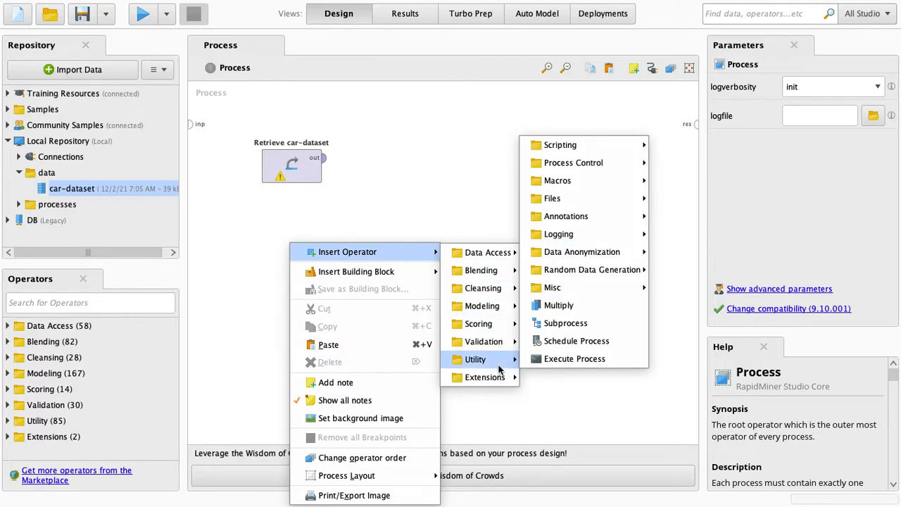
mouse_move(393, 273)
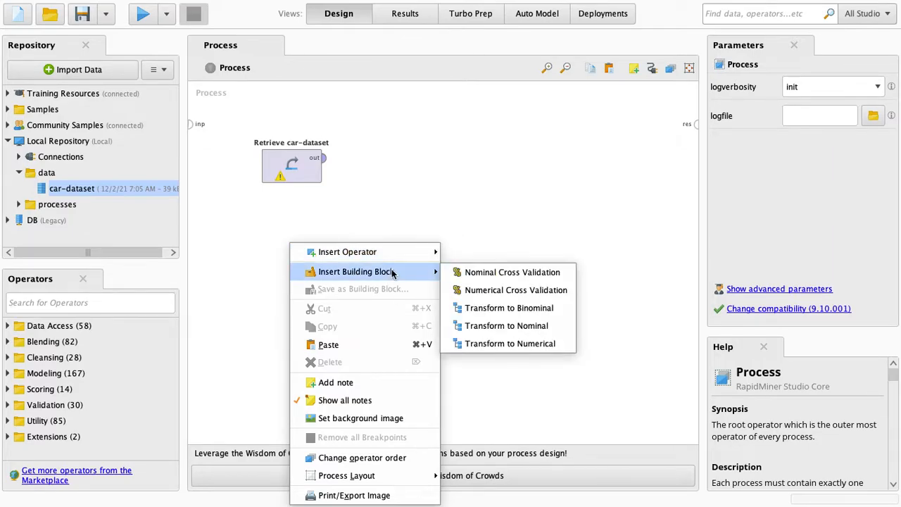
key("Escape")
right_click(307, 161)
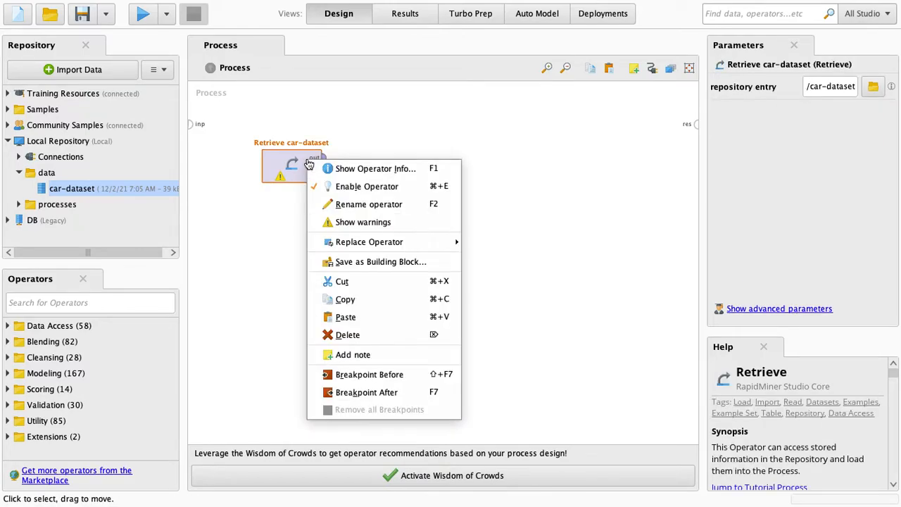
left_click(281, 244)
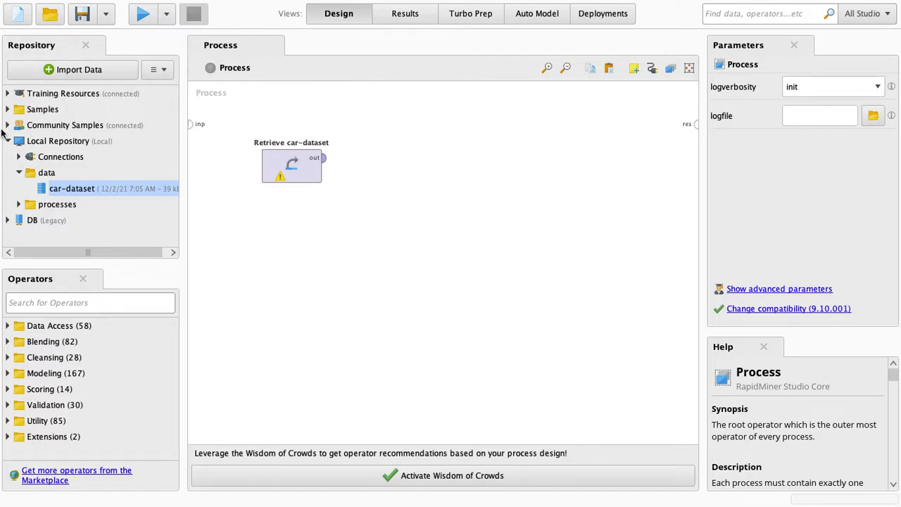
- Check the processes folder in the Local Repository and look through the Files and Database groups of the Data Access operators
left_click(19, 205)
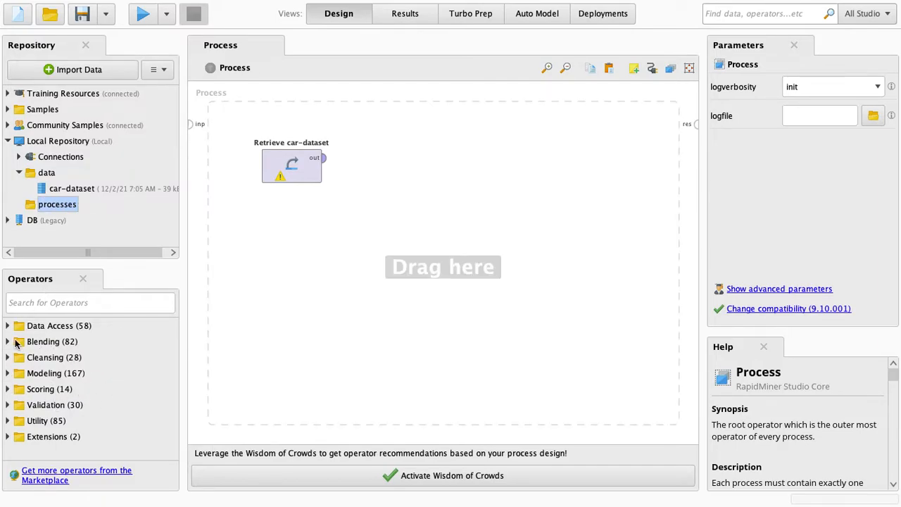
left_click(8, 326)
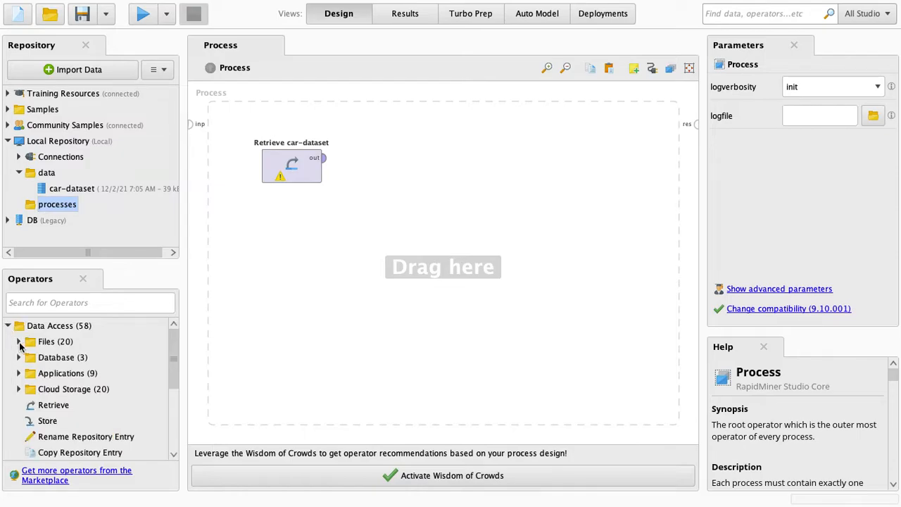
left_click(19, 342)
left_click(18, 342)
left_click(17, 357)
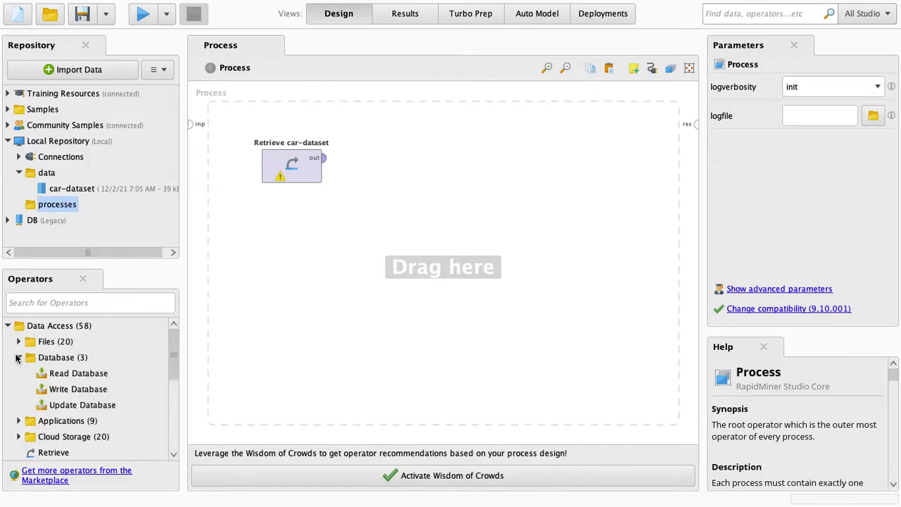
left_click(18, 358)
- Try adding an empty Retrieve operator and browsing the repository locations for its entry, cancel the selection and delete the operator
left_click_drag(53, 405, 298, 227)
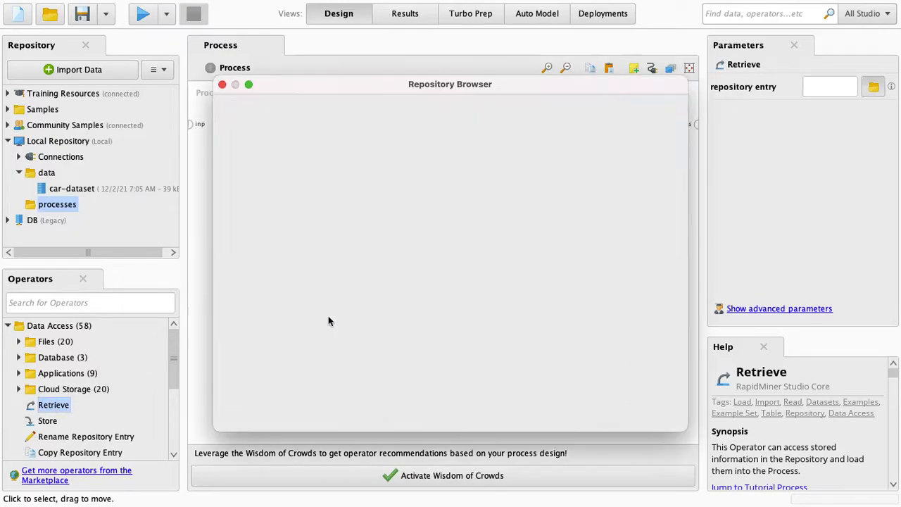
left_click(223, 216)
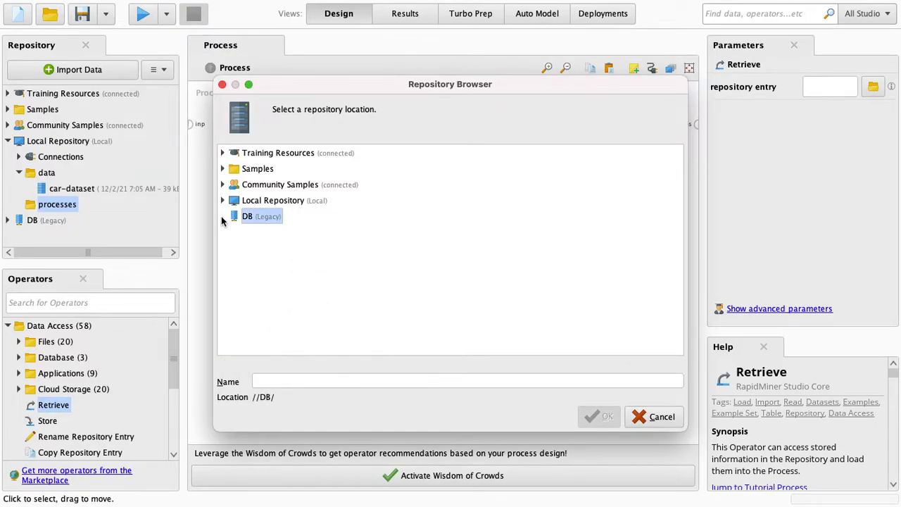
left_click(226, 200)
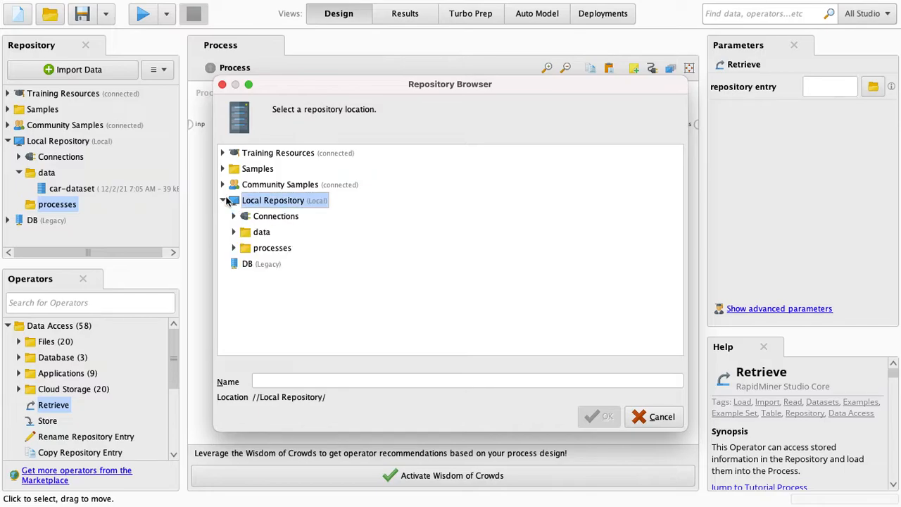
left_click(225, 201)
left_click(221, 85)
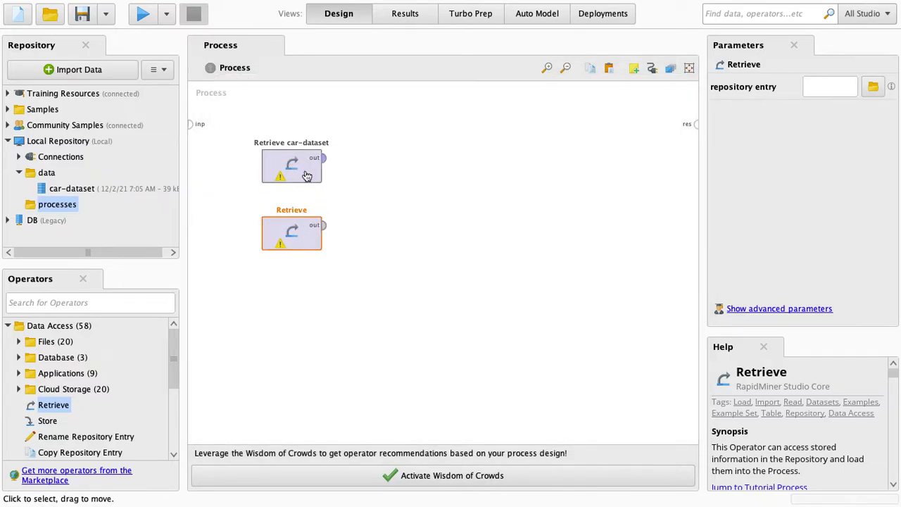
key("Delete")
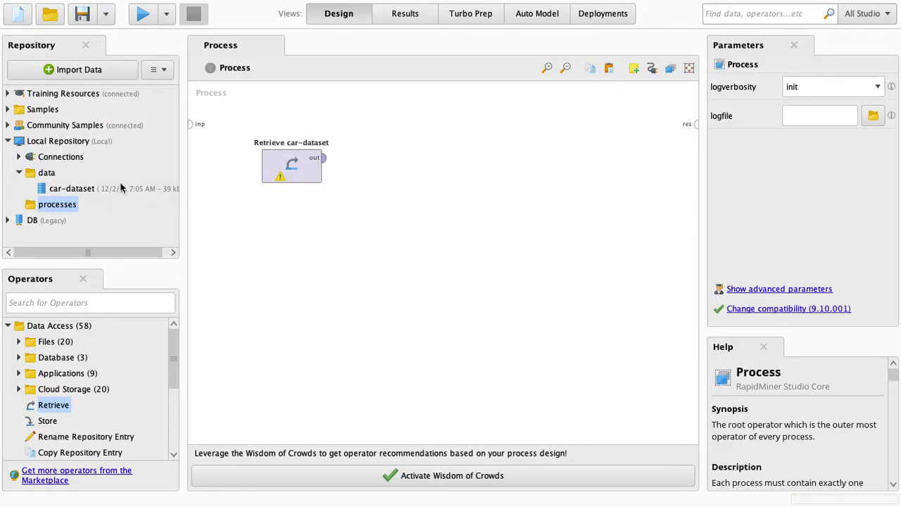
- Add car-dataset from the repository to the process a second time and delete the duplicate operator
left_click(84, 190)
left_click_drag(95, 190, 293, 222)
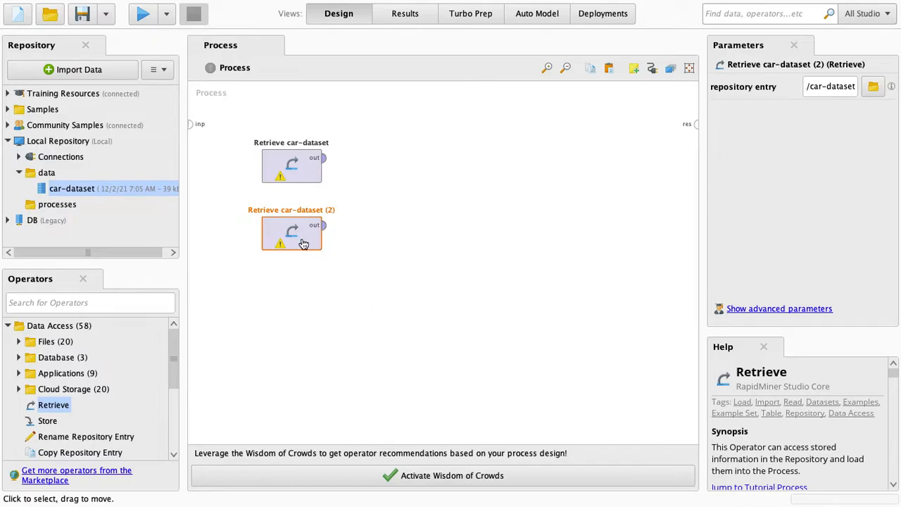
key("Delete")
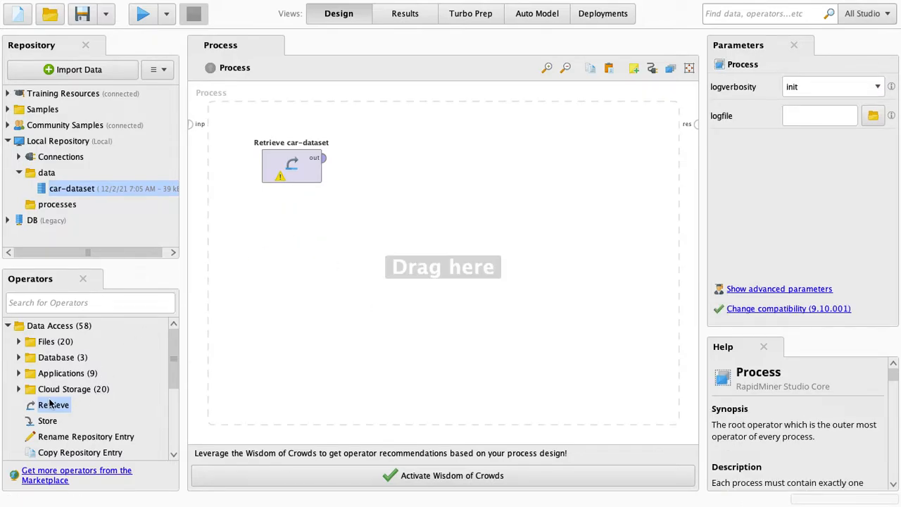
- Look through the Cloud Storage and Files groups of the Data Access operators
left_click(18, 389)
scroll(76, 373, "down", 1)
scroll(76, 373, "up", 1)
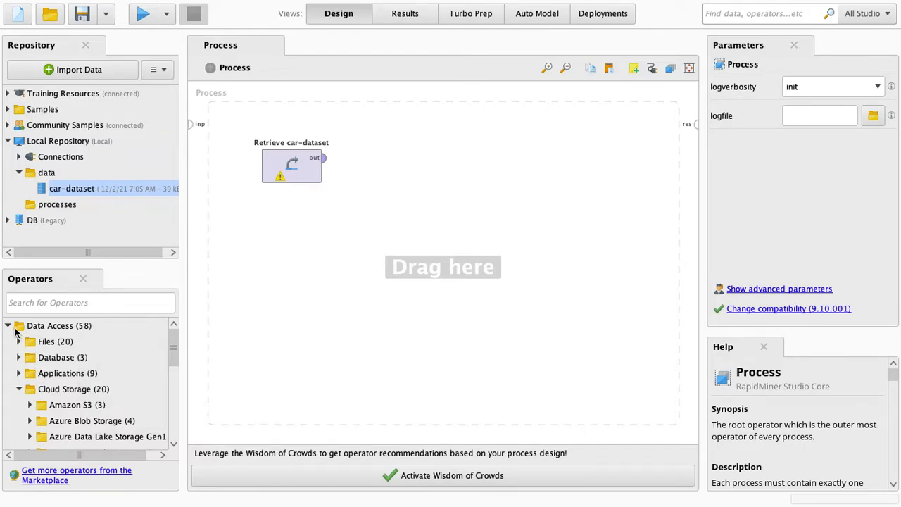
left_click(18, 342)
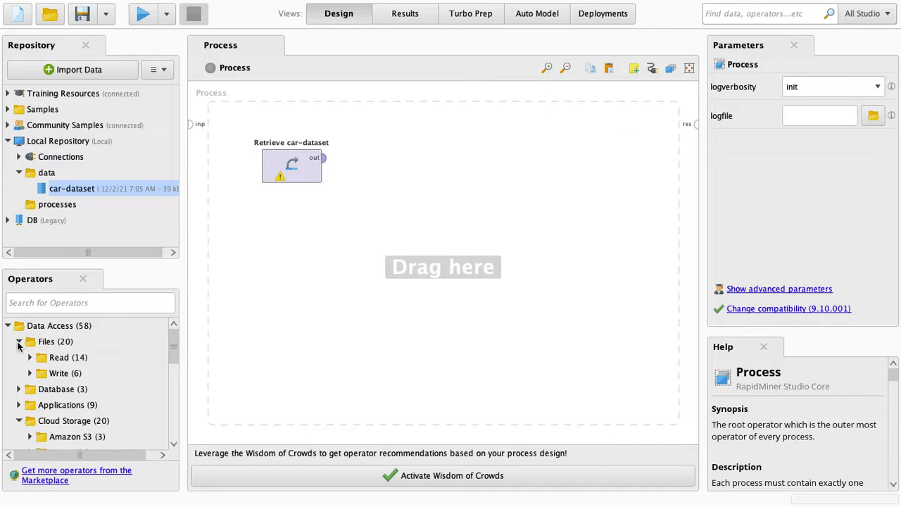
left_click(18, 342)
scroll(21, 363, "down", 2)
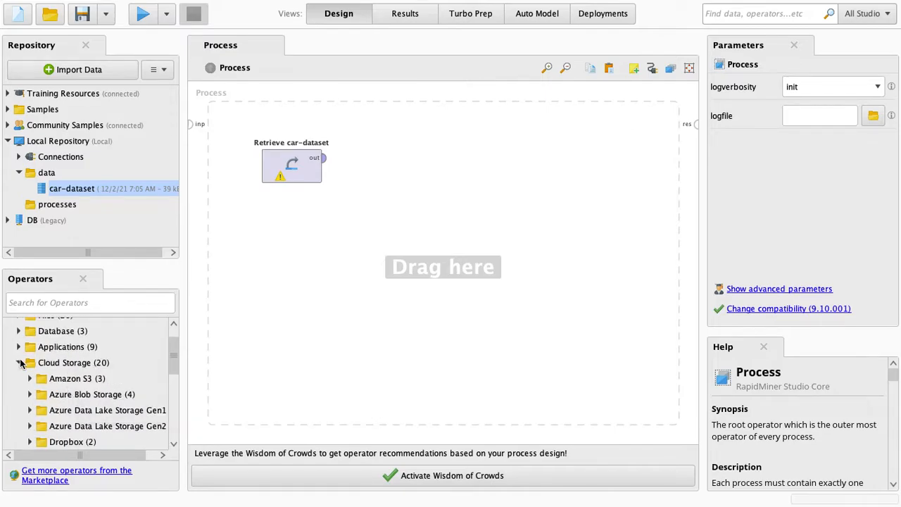
left_click(19, 362)
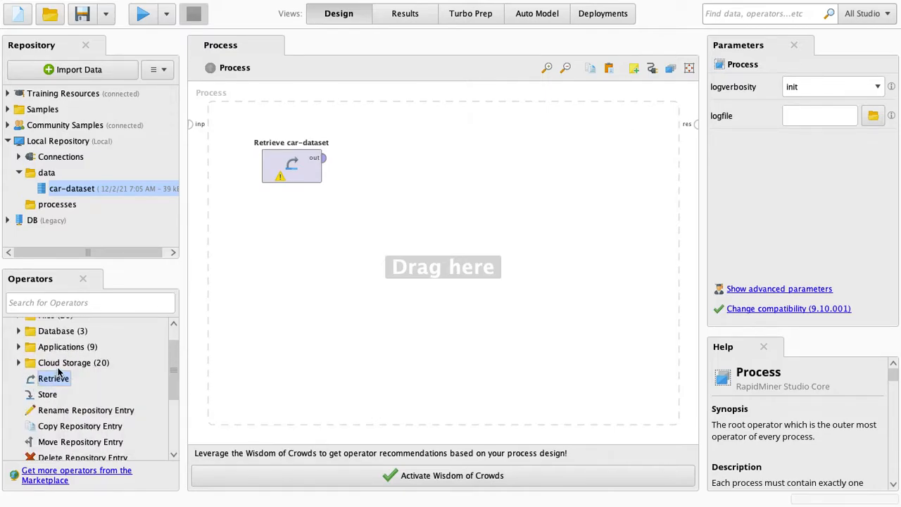
- Add a Retrieve operator to the process and set its repository entry to car-dataset in the Local Repository's data folder
left_click_drag(58, 383, 325, 233)
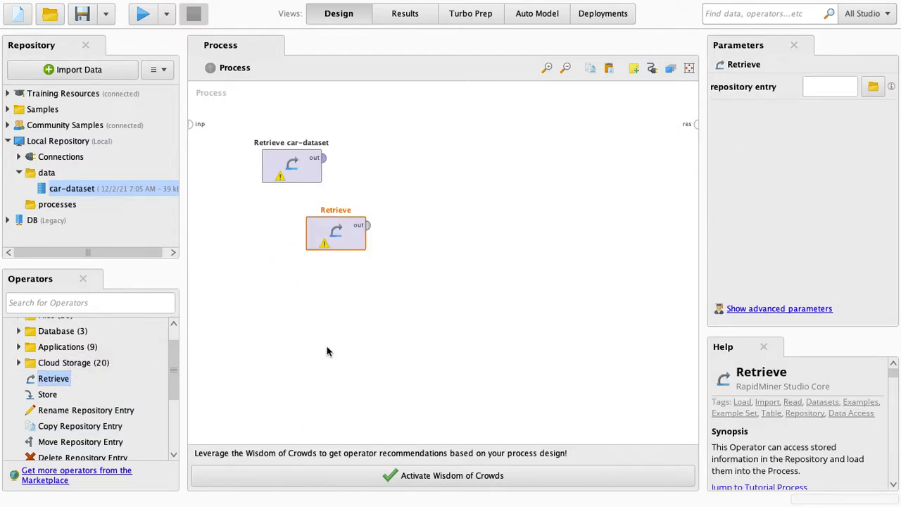
double_click(339, 235)
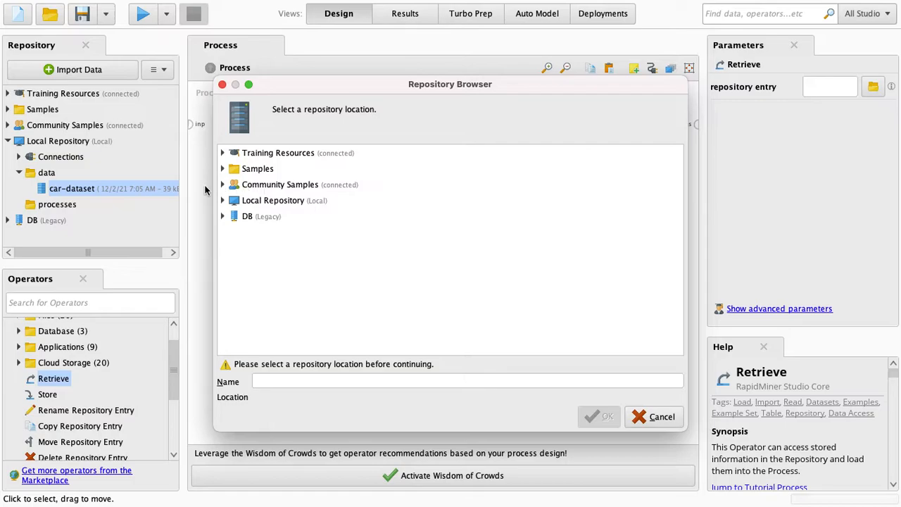
left_click(223, 199)
left_click(233, 232)
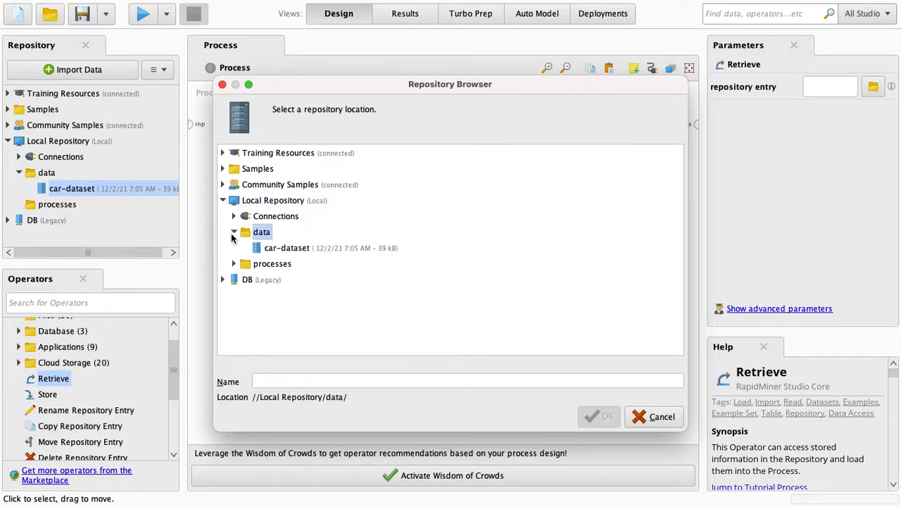
left_click(279, 248)
left_click(600, 417)
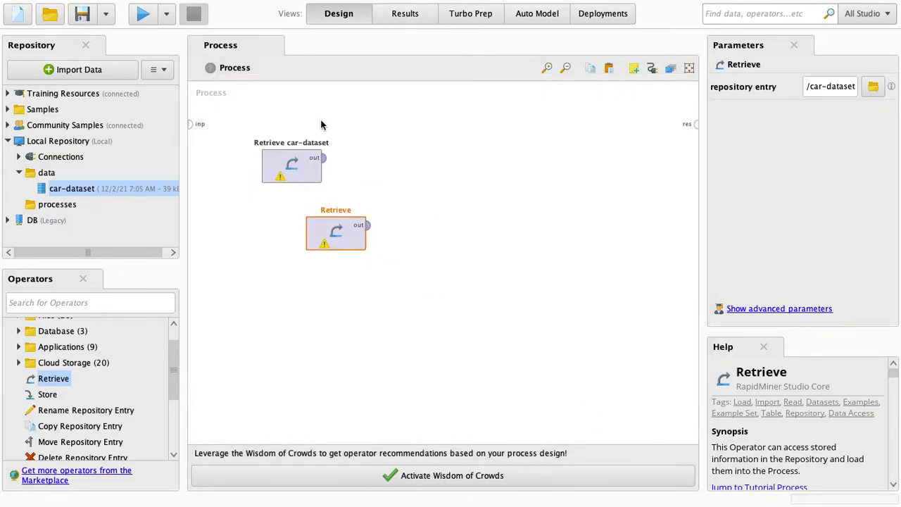
- Delete the extra Retrieve operator below Retrieve car-dataset
left_click(409, 189)
left_click(336, 225)
key("Delete")
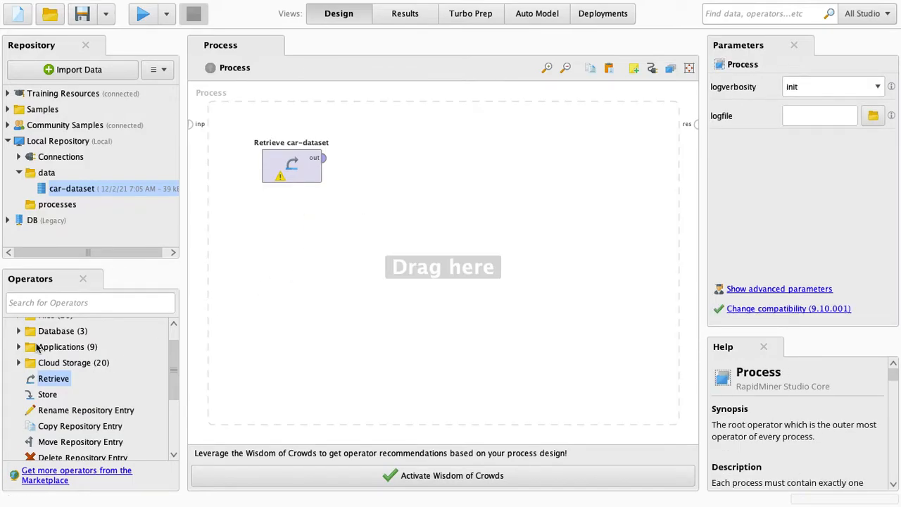
- Examine the Blending operators for attributes, including the Names & Roles group
scroll(39, 340, "up", 2)
left_click(9, 327)
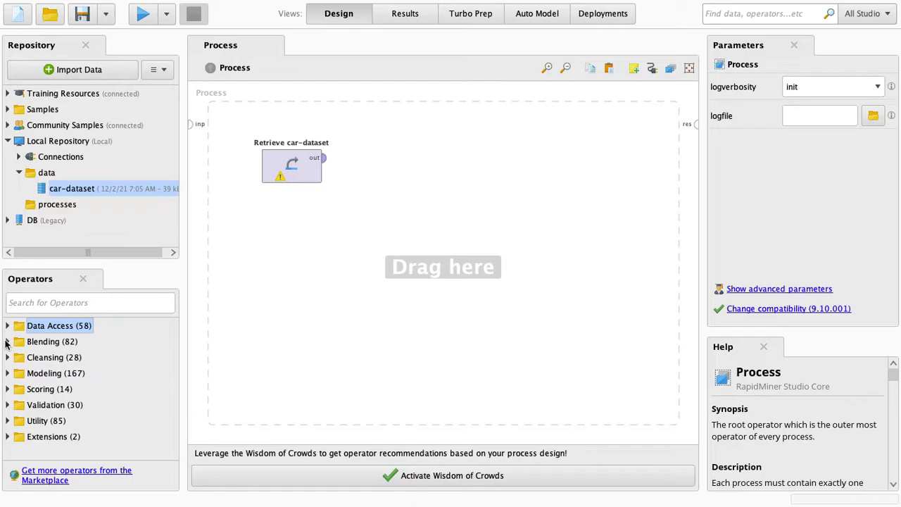
left_click(6, 341)
left_click(19, 358)
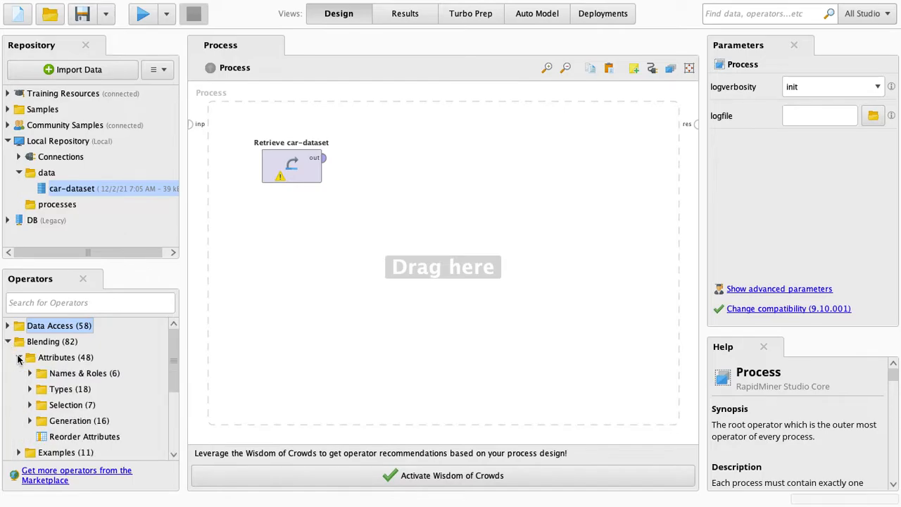
left_click(28, 373)
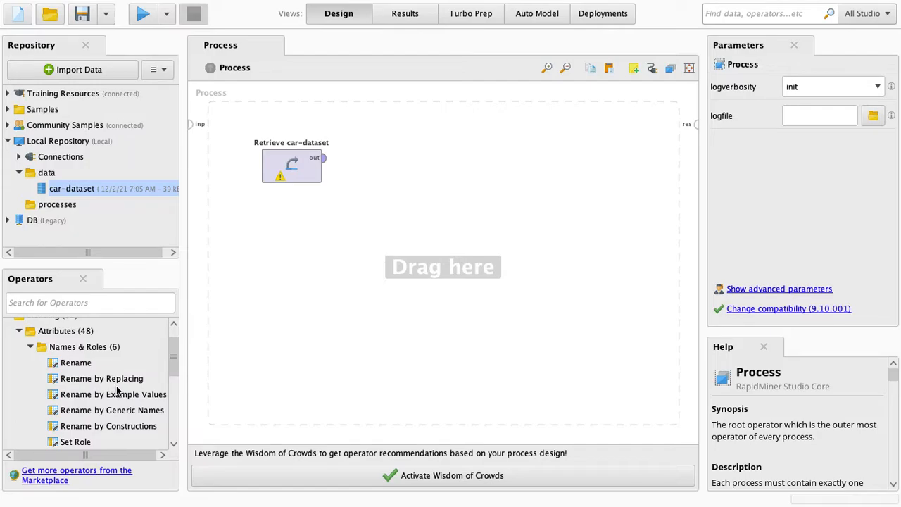
left_click(19, 331)
left_click(8, 328)
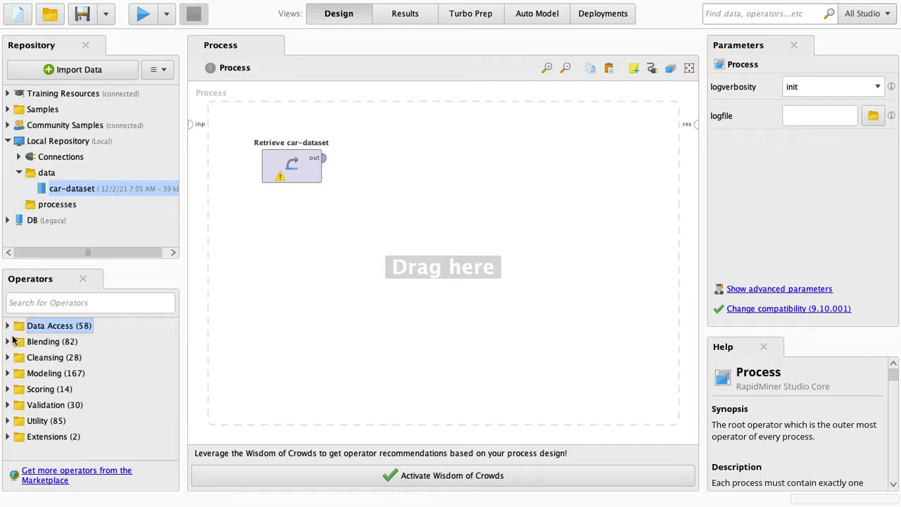
- Examine the Cleansing operator groups and the Modeling groups, including Predictive
left_click(8, 357)
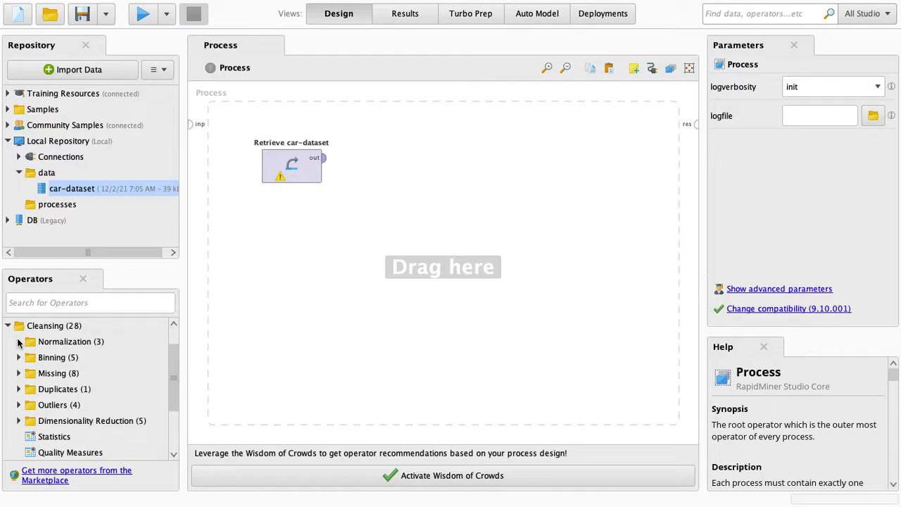
left_click(9, 326)
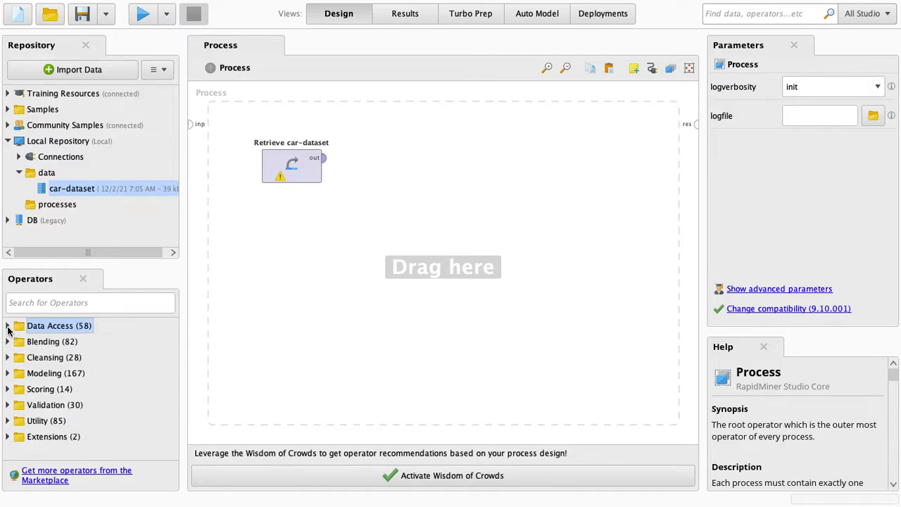
left_click(8, 374)
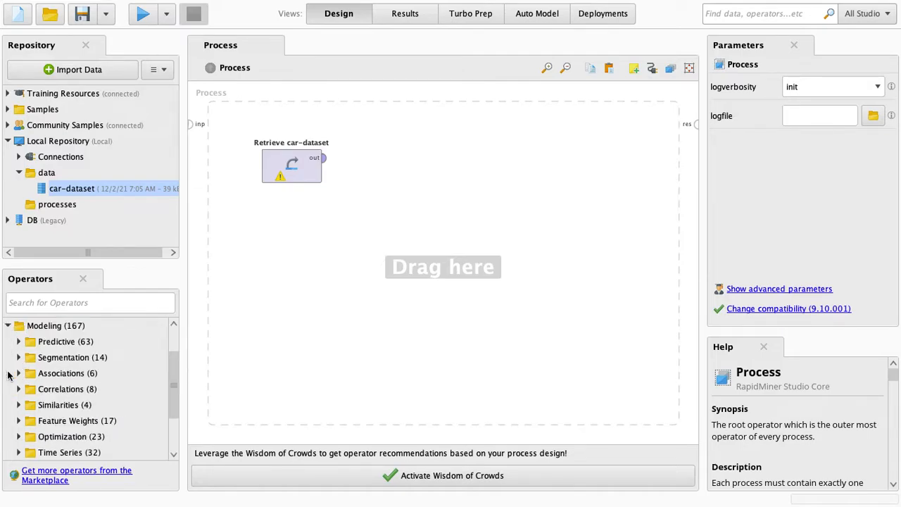
scroll(56, 405, "down", 1)
scroll(52, 374, "up", 1)
left_click(18, 341)
left_click(19, 326)
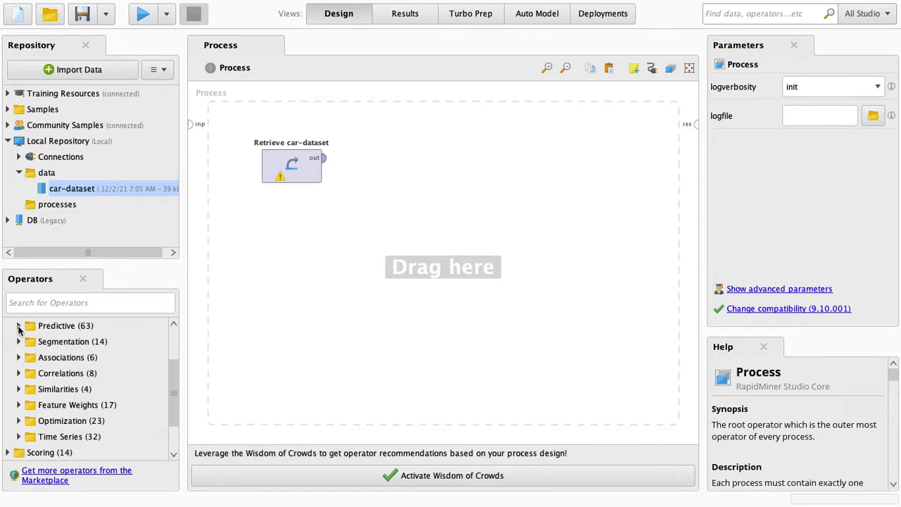
- Examine the Predictive modeling operators in the Lazy, Bayesian and Trees groups
scroll(58, 357, "up", 1)
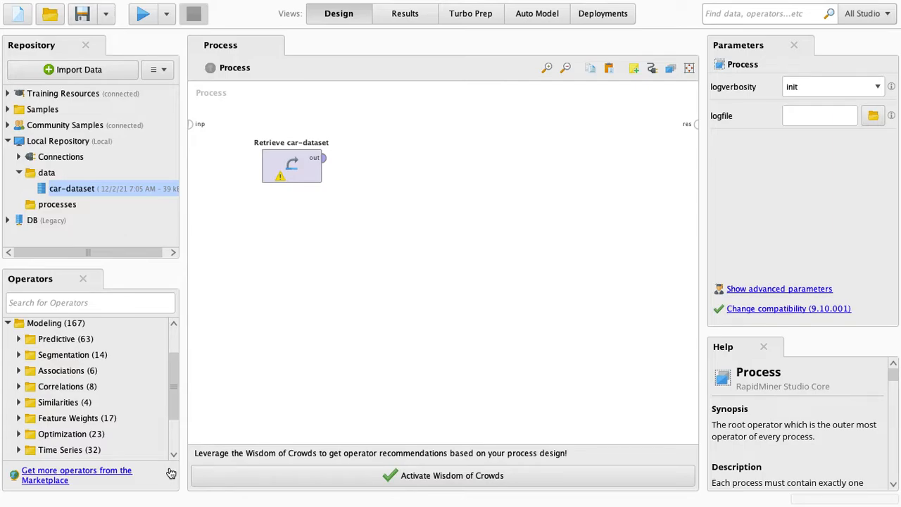
scroll(155, 421, "down", 1)
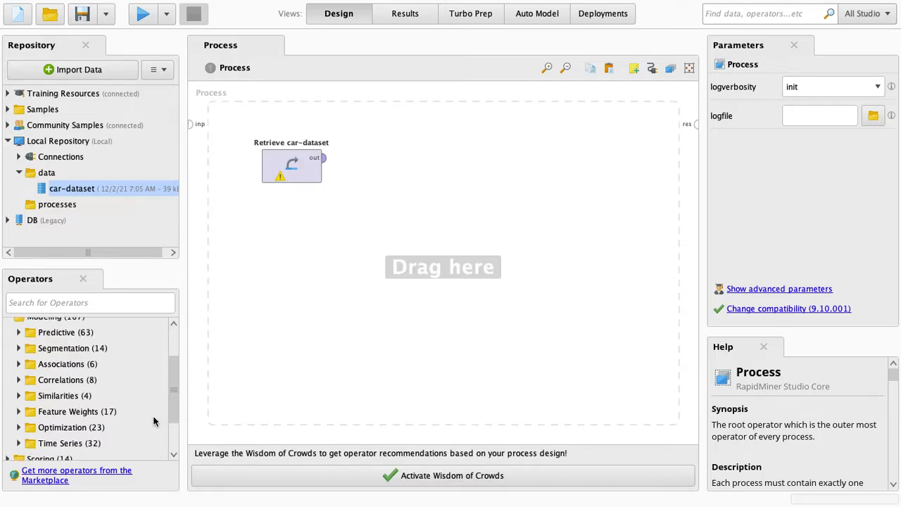
left_click(19, 333)
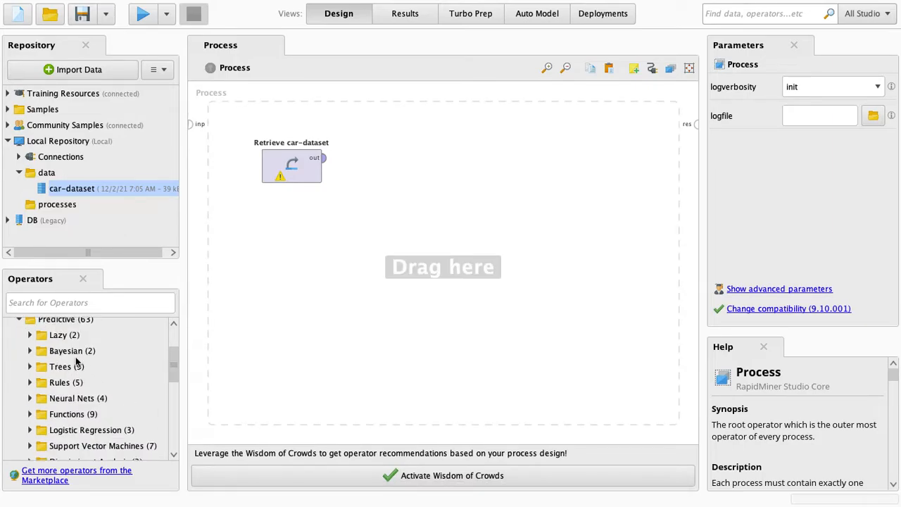
left_click(29, 329)
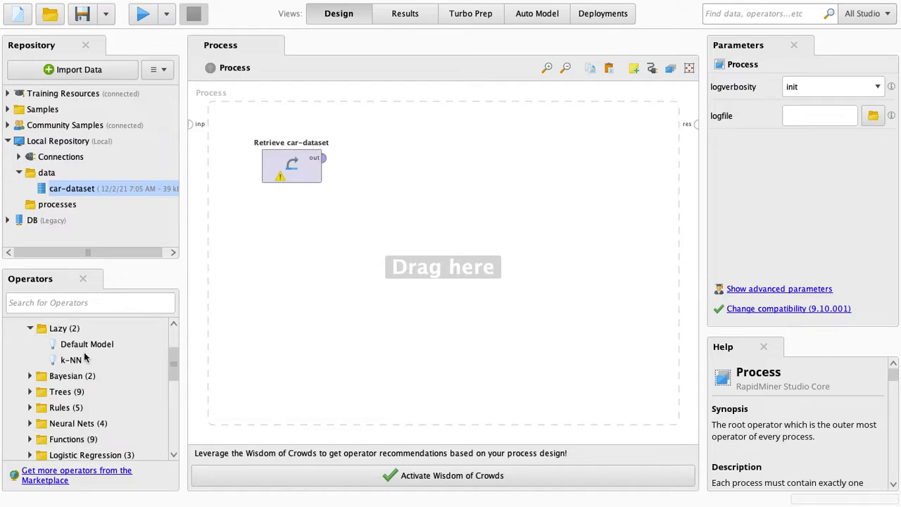
left_click(30, 375)
scroll(31, 394, "down", 1)
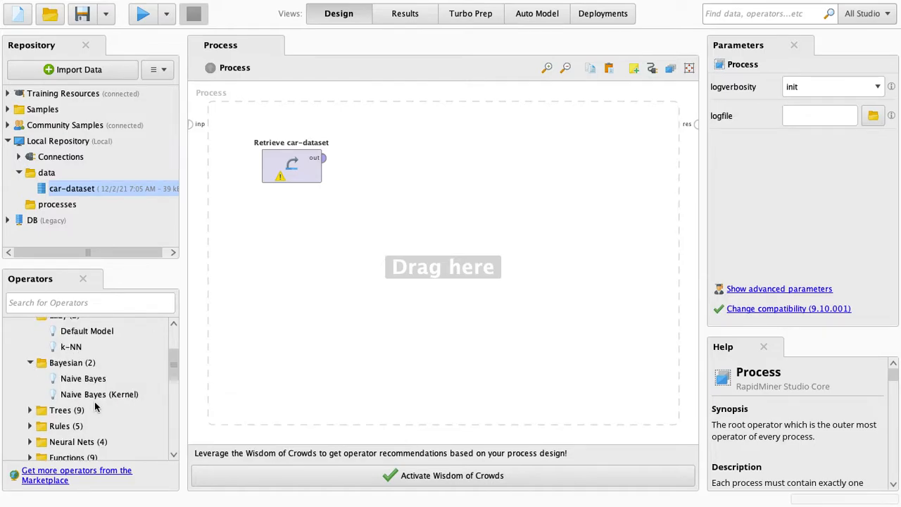
left_click(31, 403)
scroll(72, 401, "up", 3)
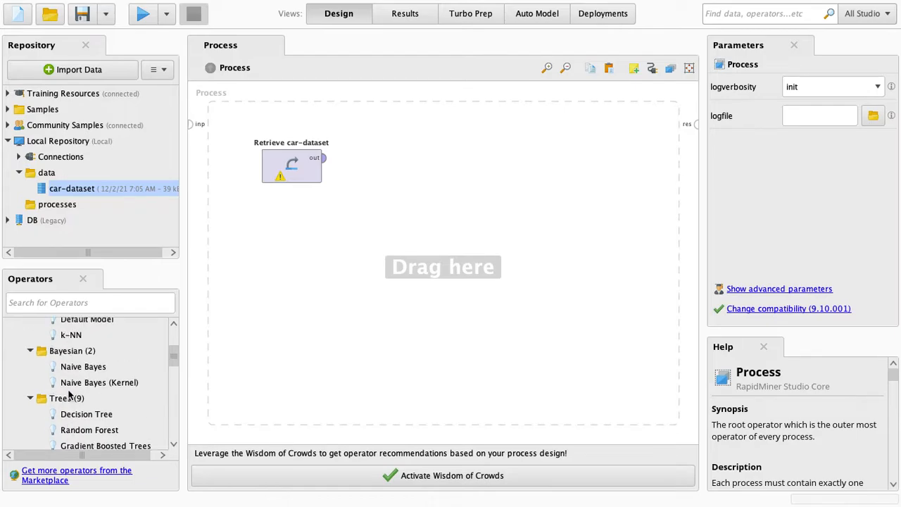
scroll(68, 396, "down", 2)
scroll(68, 396, "down", 2)
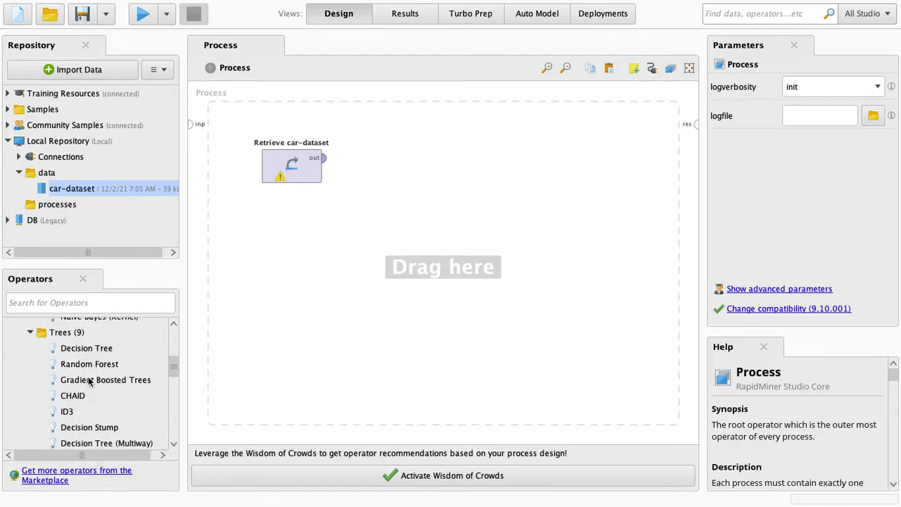
scroll(124, 369, "down", 1)
scroll(126, 377, "up", 3)
scroll(112, 373, "up", 9)
left_click(7, 369)
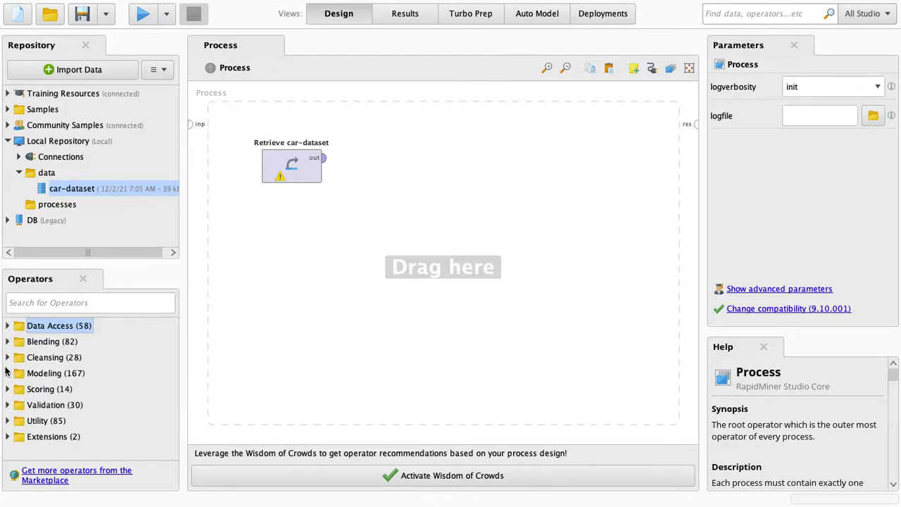
- Examine the Scoring operators, including Apply Model
left_click(8, 389)
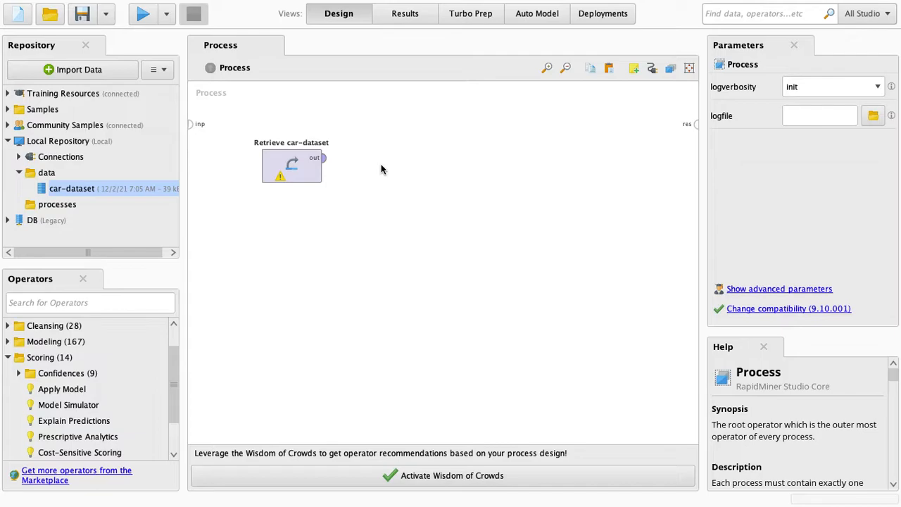
left_click(10, 357)
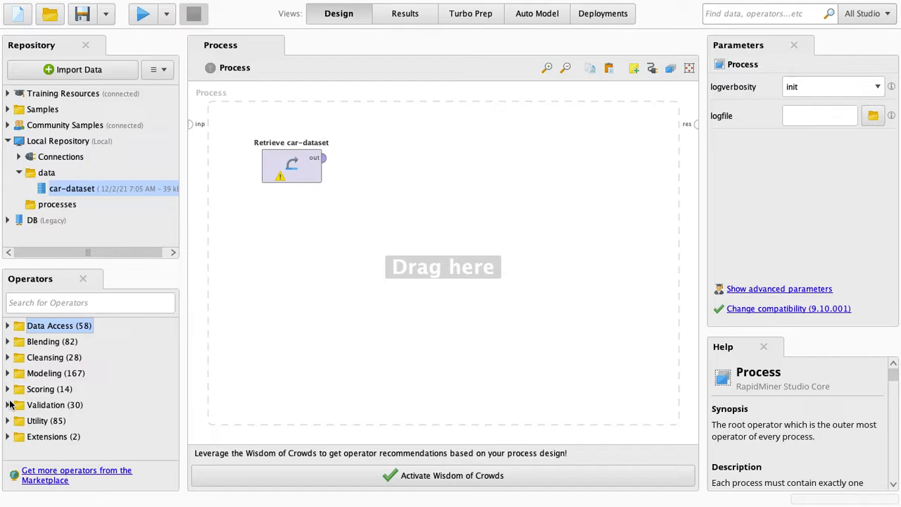
left_click(9, 389)
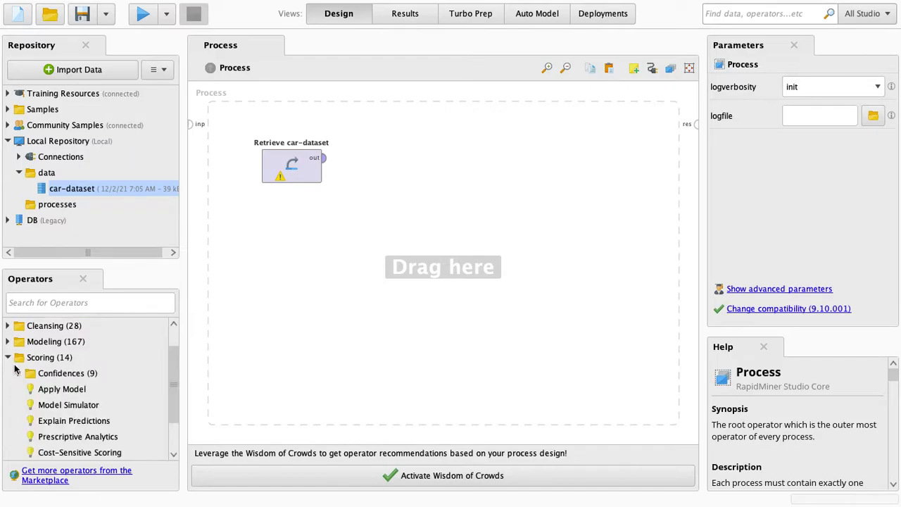
left_click(9, 359)
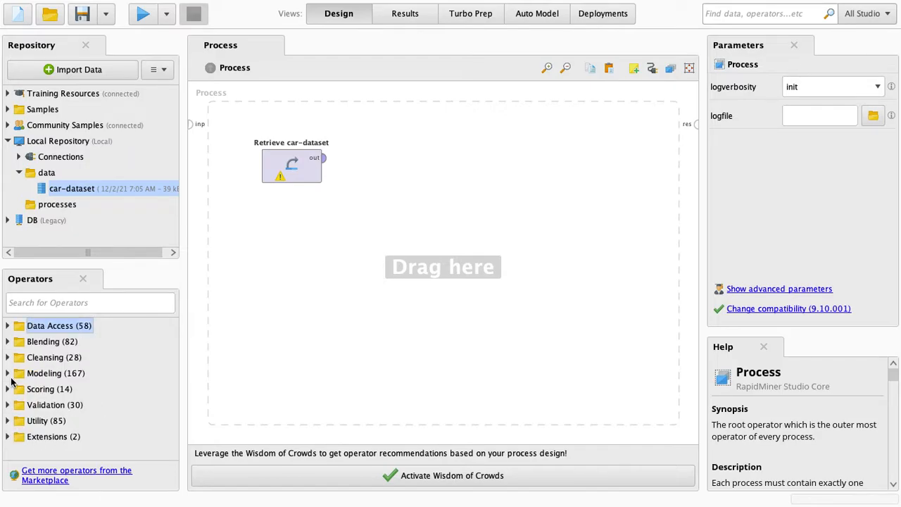
left_click(9, 379)
left_click(9, 326)
- Examine the Validation operators, including the Performance group and its Predictive subgroup
left_click(6, 404)
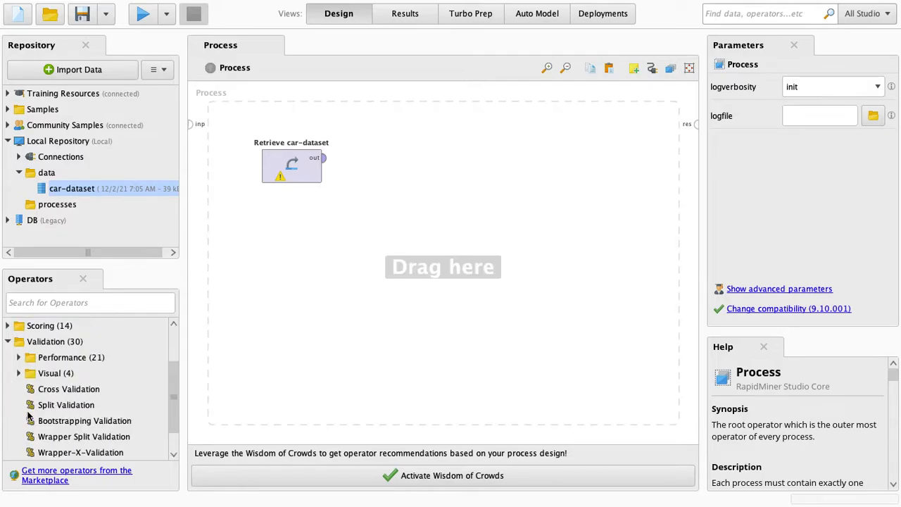
scroll(28, 415, "down", 1)
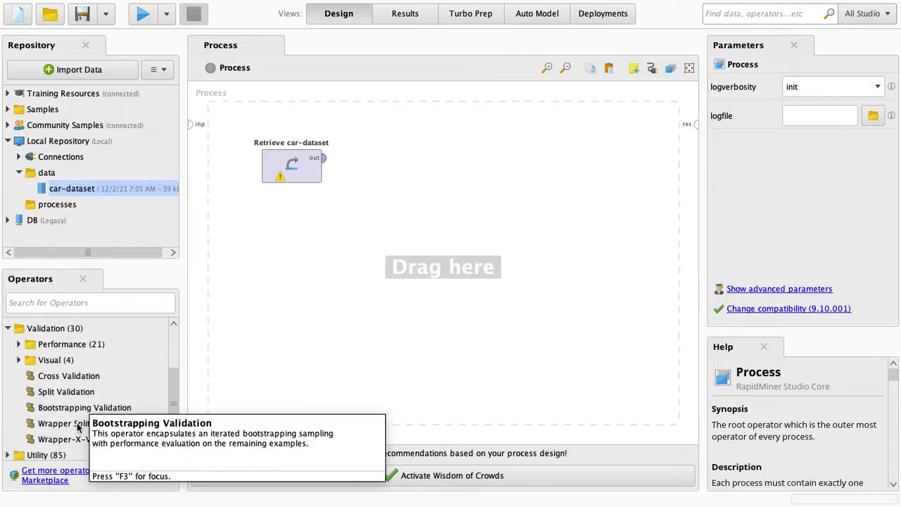
left_click(19, 345)
scroll(91, 422, "down", 1)
scroll(145, 408, "down", 2)
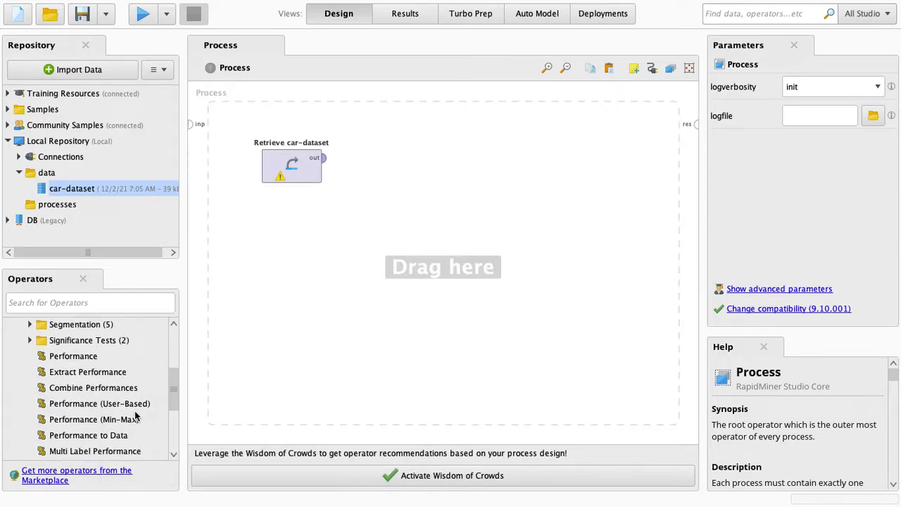
scroll(135, 415, "up", 2)
scroll(136, 413, "up", 1)
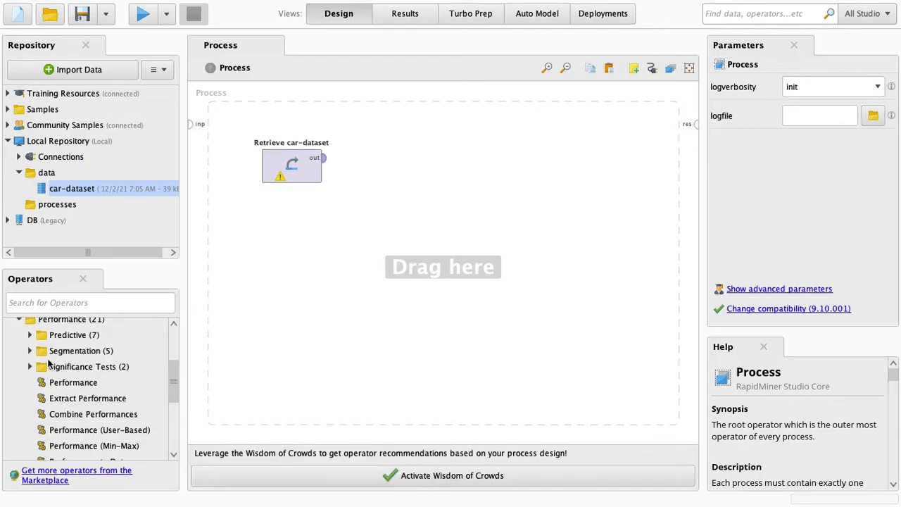
left_click(31, 332)
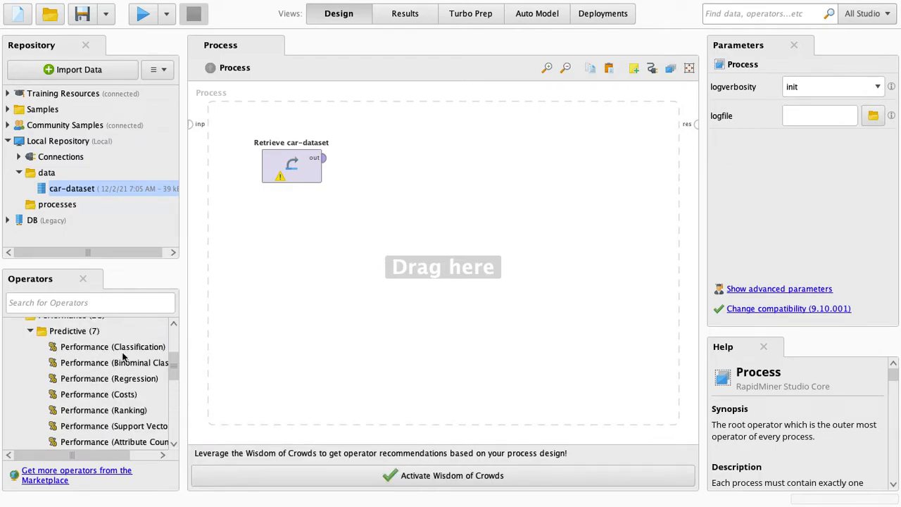
scroll(43, 363, "up", 1)
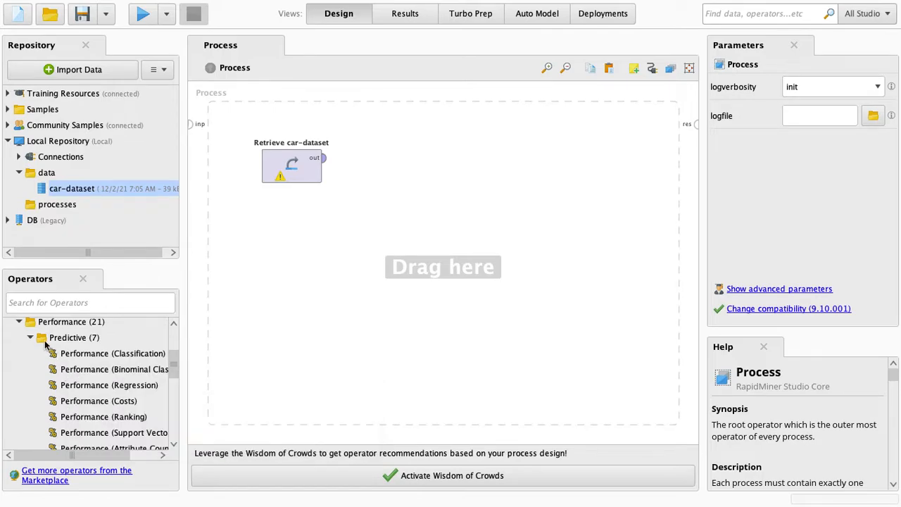
left_click(19, 322)
scroll(84, 401, "up", 1)
scroll(85, 402, "up", 3)
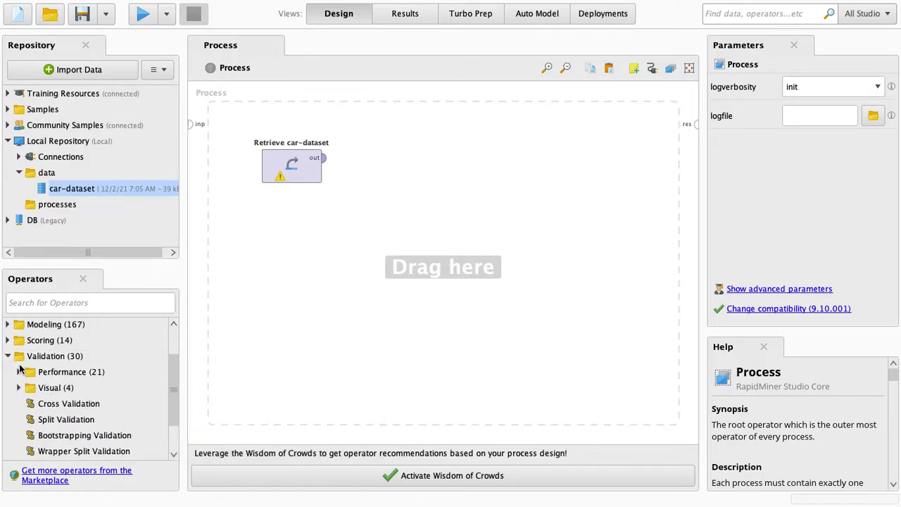
left_click(7, 354)
- Examine the Utility operator groups and the Extensions group
double_click(19, 423)
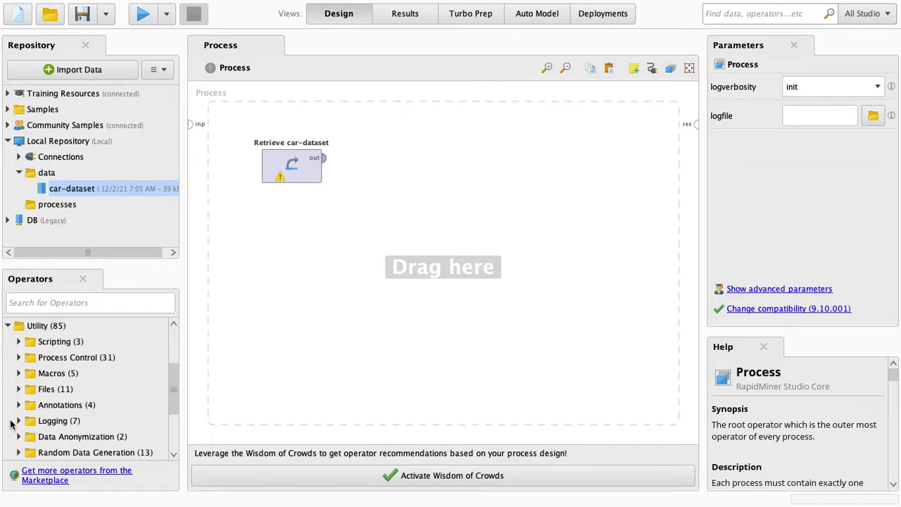
scroll(61, 433, "down", 1)
scroll(73, 366, "up", 1)
scroll(74, 380, "up", 1)
left_click(9, 334)
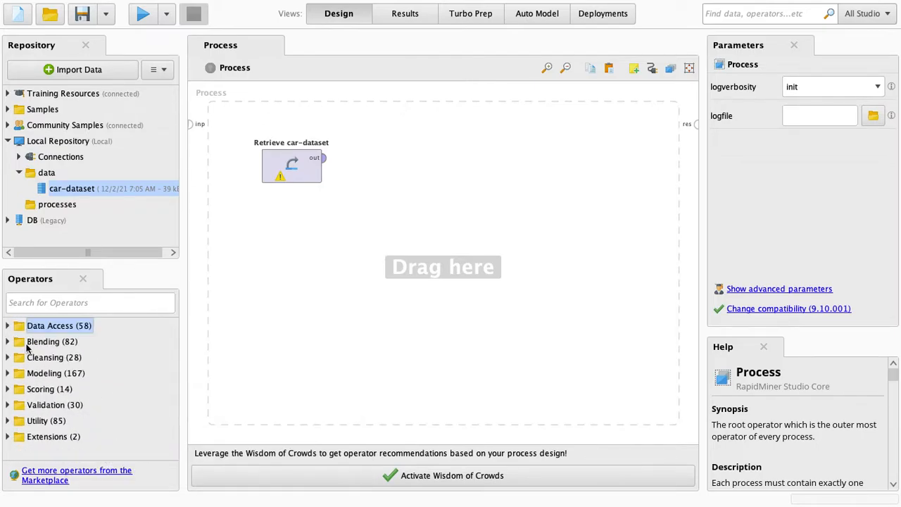
left_click(7, 437)
left_click(6, 437)
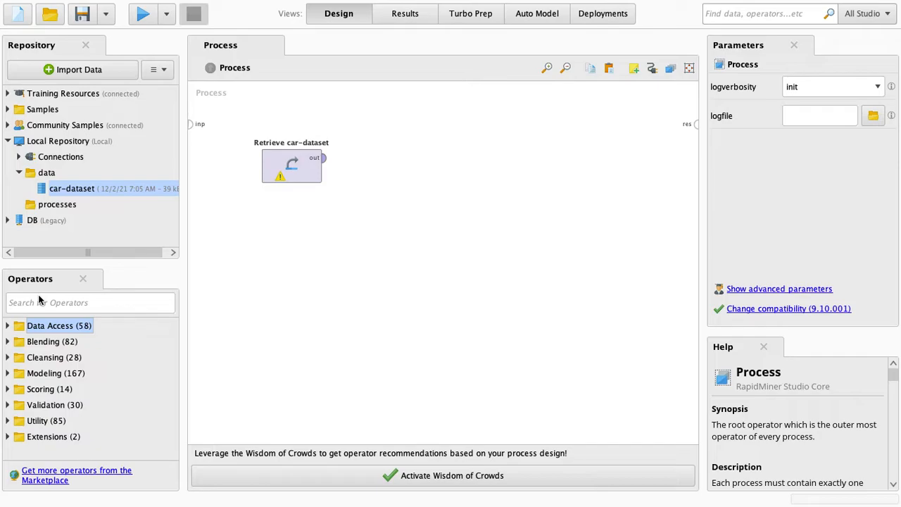
- Search the operators for "split data" and place Split Data beside Retrieve car-dataset in the process
left_click(92, 304)
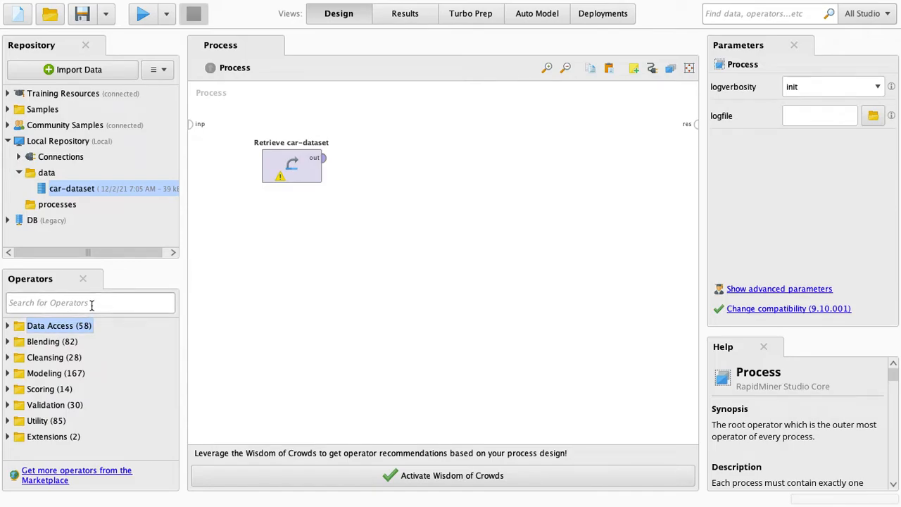
type("split d")
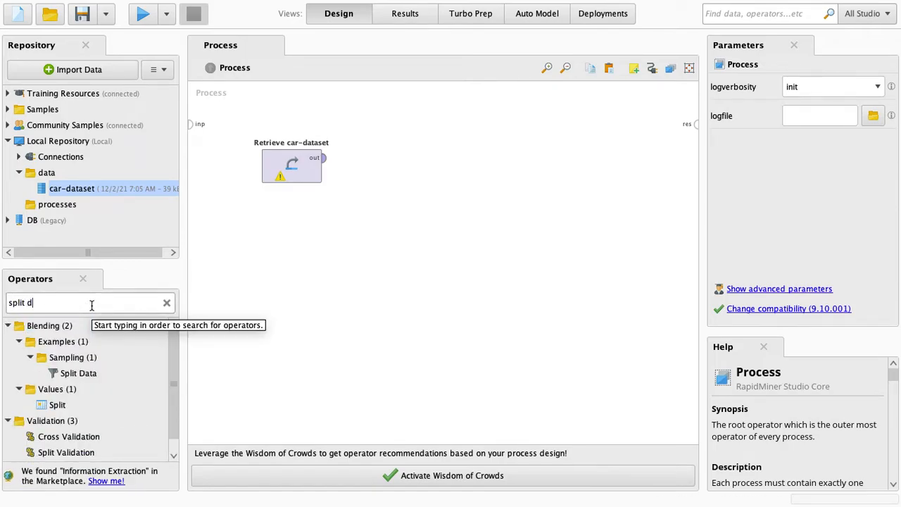
type("ata")
left_click_drag(70, 373, 386, 159)
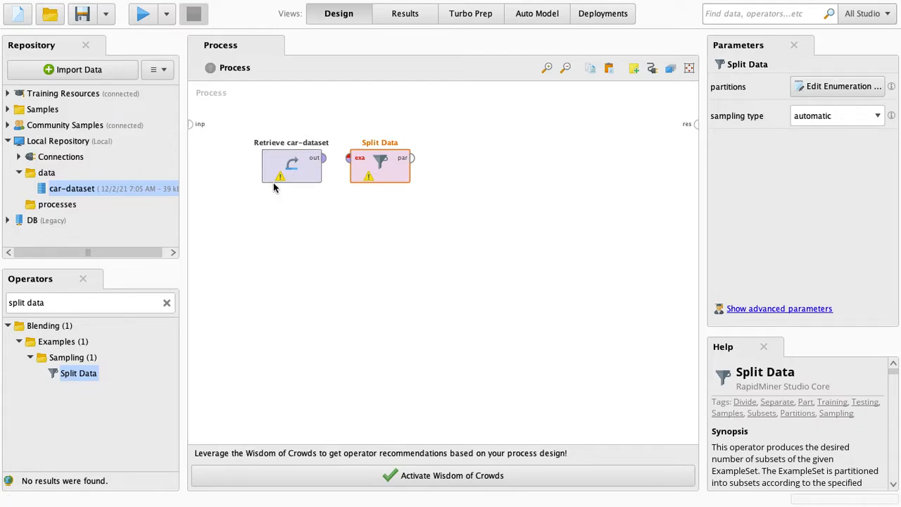
- Open the partitions list of the Split Data operator and add two ratio entries
double_click(381, 163)
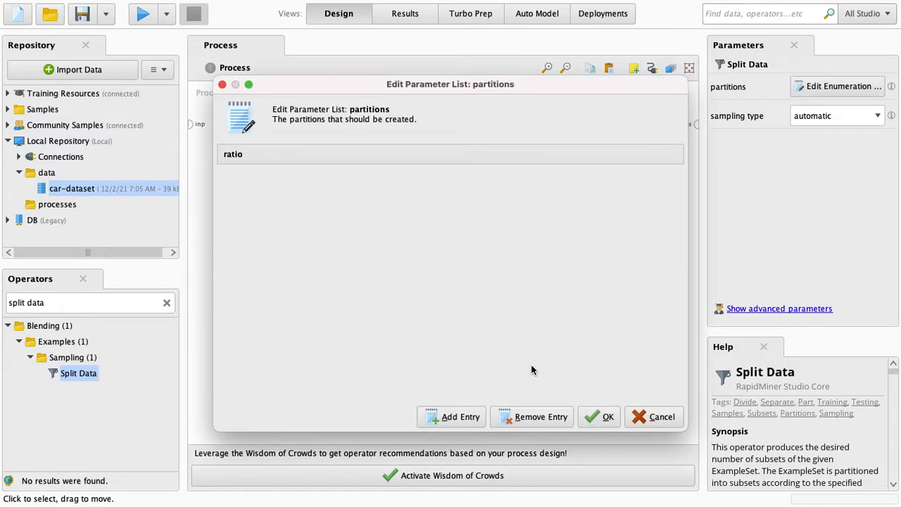
left_click(456, 417)
left_click(454, 417)
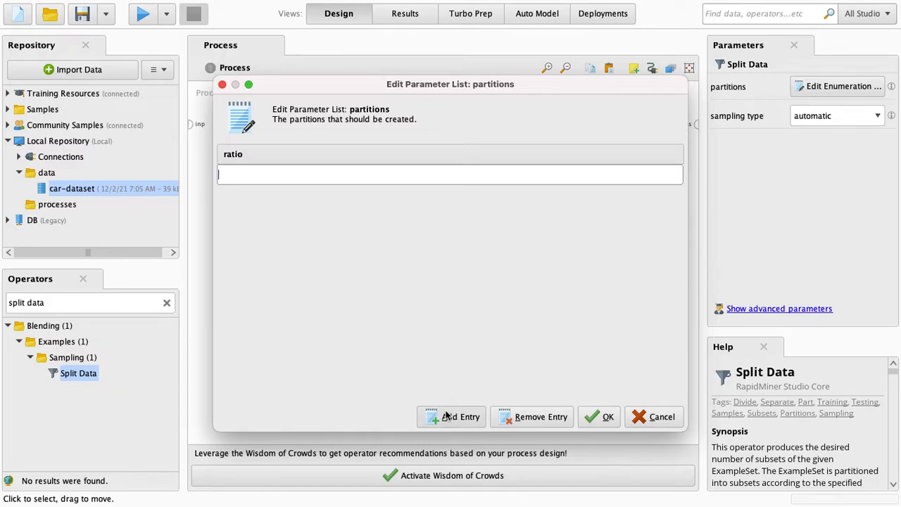
left_click(321, 177)
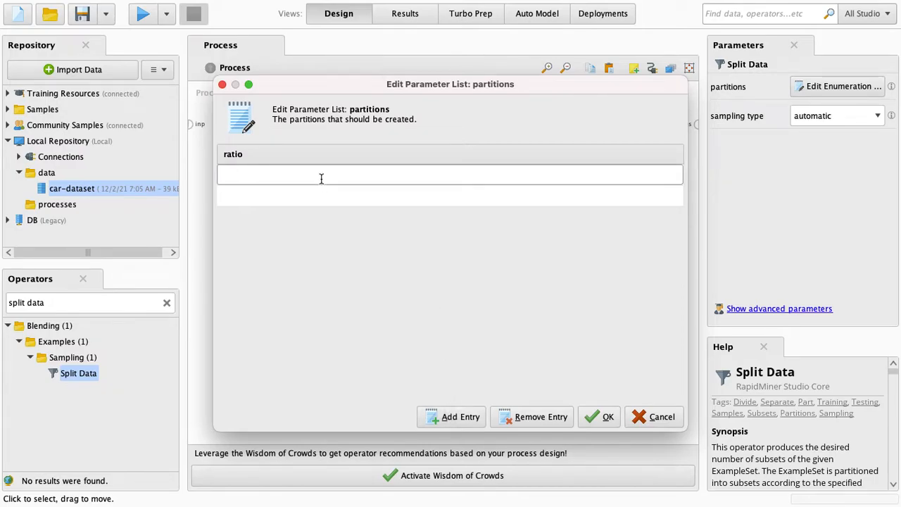
left_click(331, 196)
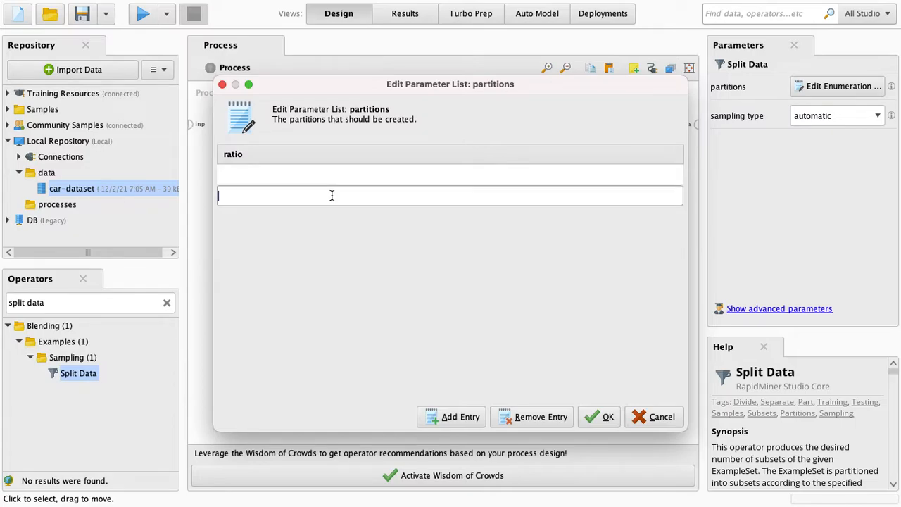
- Set the two Split Data partition ratios to 0.7 and 0.3 and accept the list
left_click(349, 174)
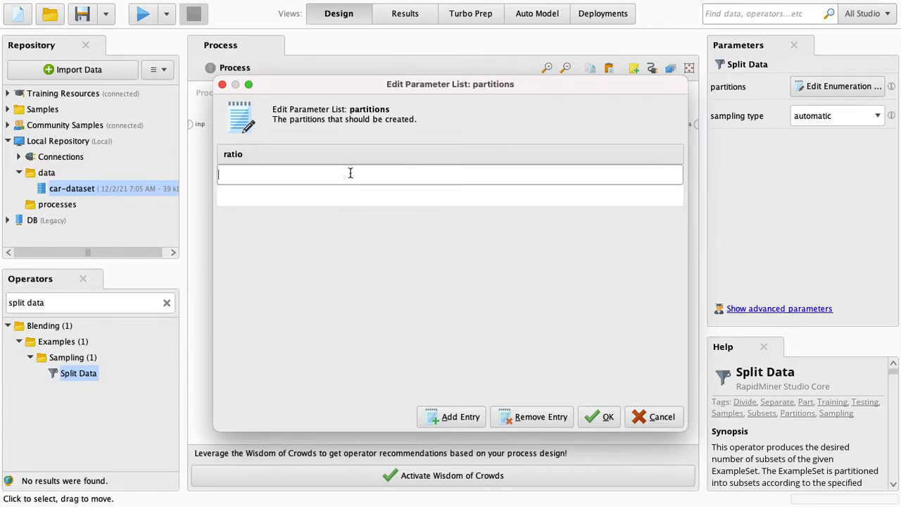
type("0.7")
left_click(331, 199)
type("0.3")
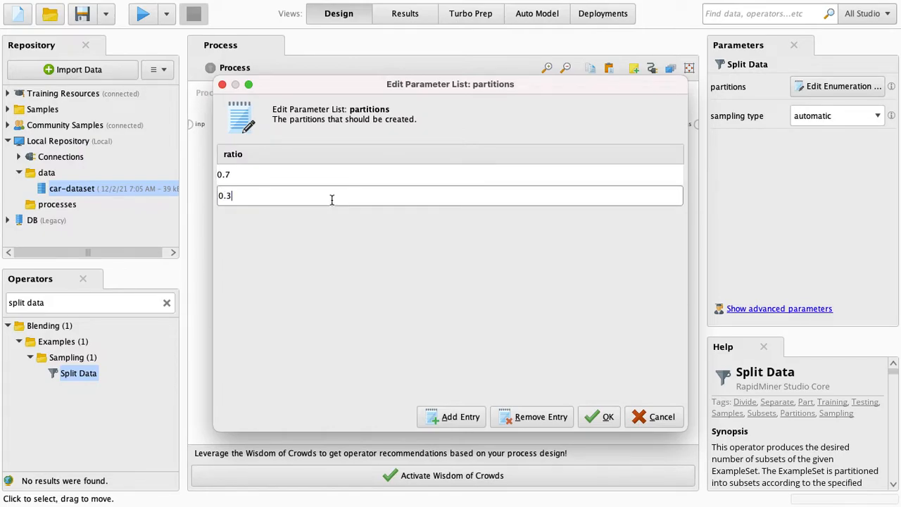
left_click(371, 169)
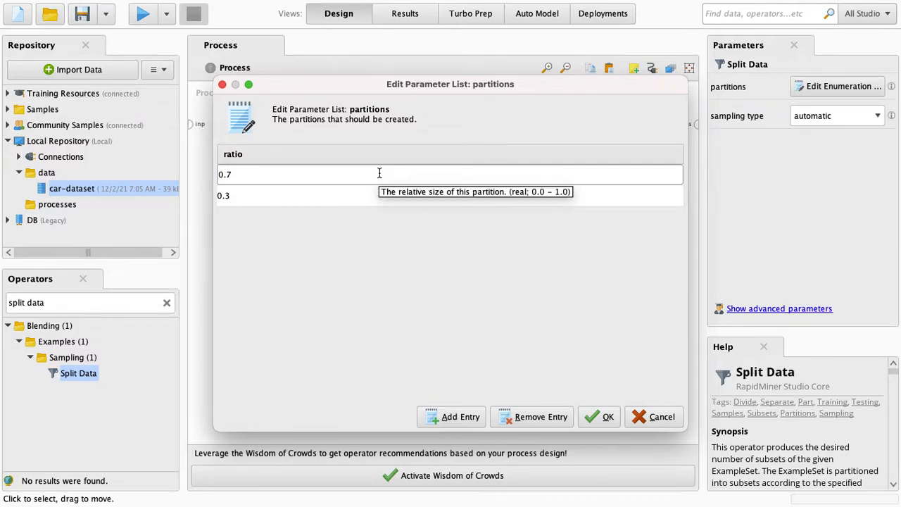
left_click(365, 198)
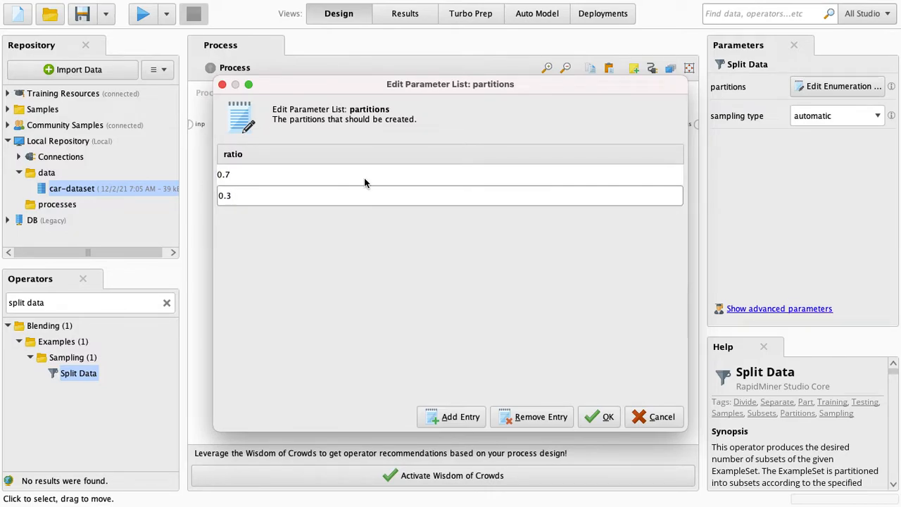
left_click(367, 173)
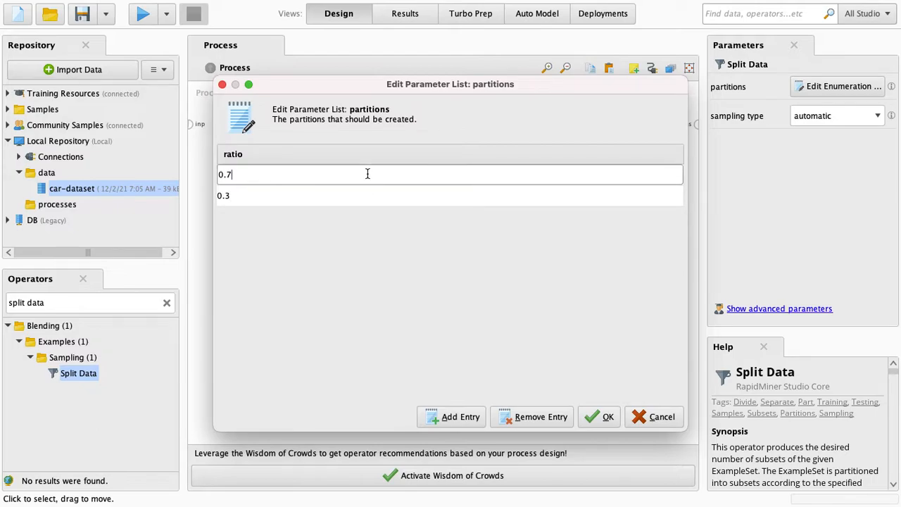
left_click(373, 195)
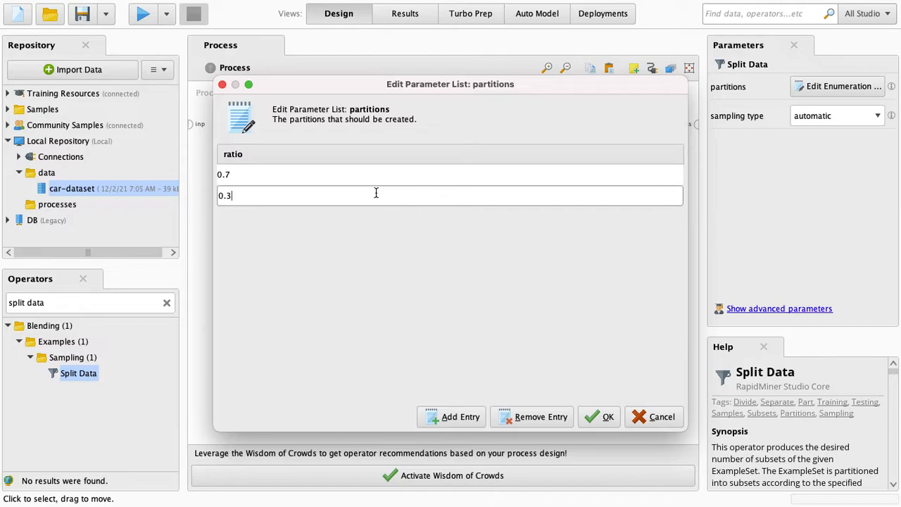
left_click(378, 176)
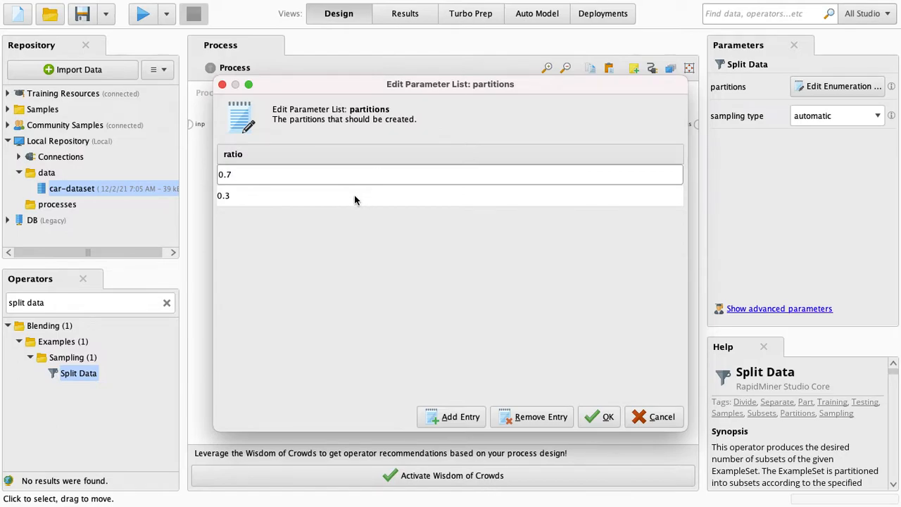
left_click(356, 195)
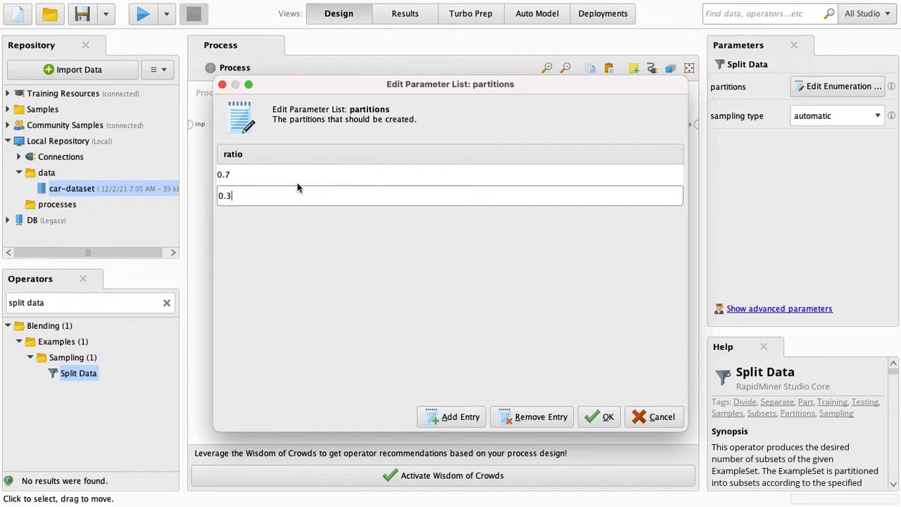
left_click(259, 175)
left_click(274, 196)
left_click(609, 418)
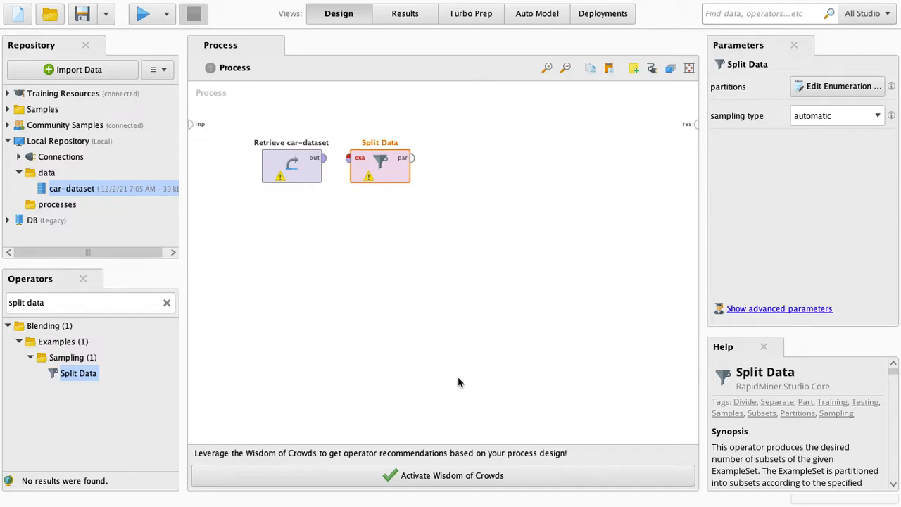
- Search the operators for "knn" and place k-NN beside Split Data in the process
right_click(463, 134)
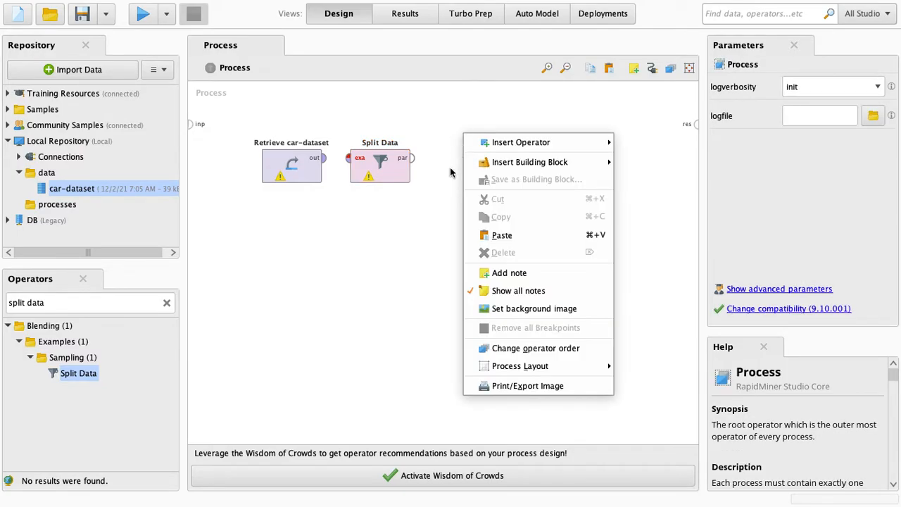
left_click(449, 190)
left_click(167, 303)
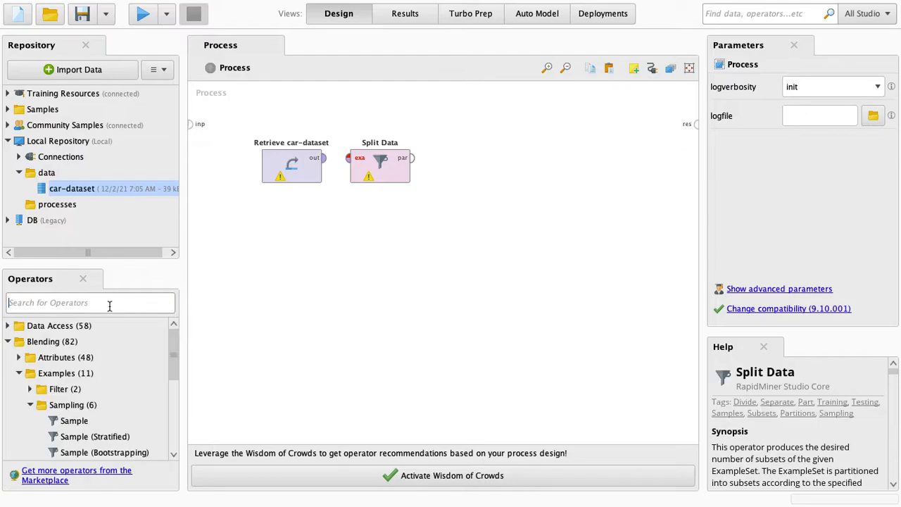
type("knn")
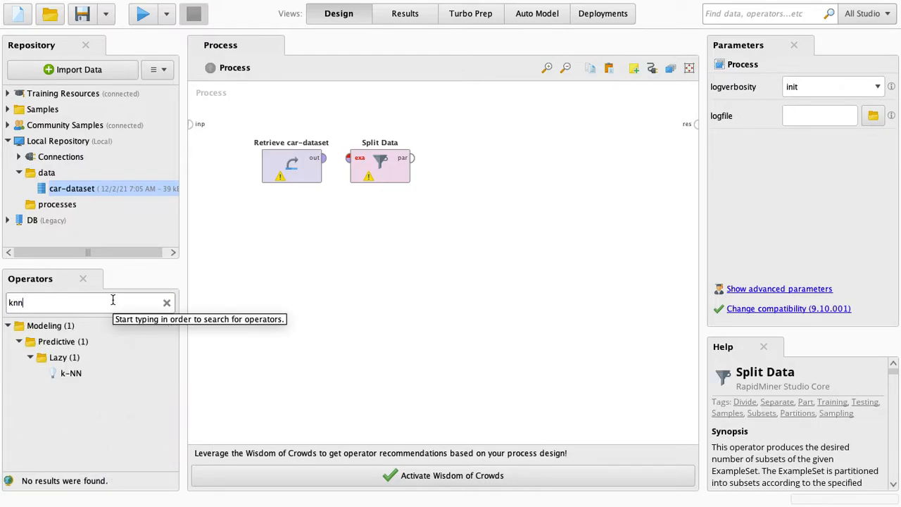
left_click_drag(62, 375, 471, 172)
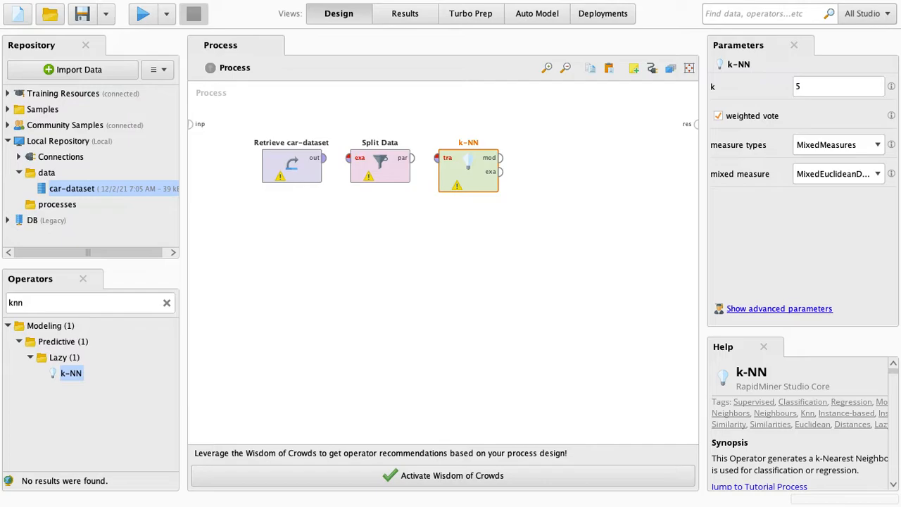
- Search the operators for "apply mo" and place Apply Model beside k-NN in the process
left_click(41, 301)
left_click(9, 302)
left_click_drag(46, 301, 7, 297)
type("apply mo")
left_click_drag(56, 404, 556, 167)
- Shift Retrieve car-dataset, Split Data, k-NN and Apply Model to the left, keeping them in one evenly spaced row
left_click_drag(289, 163, 245, 162)
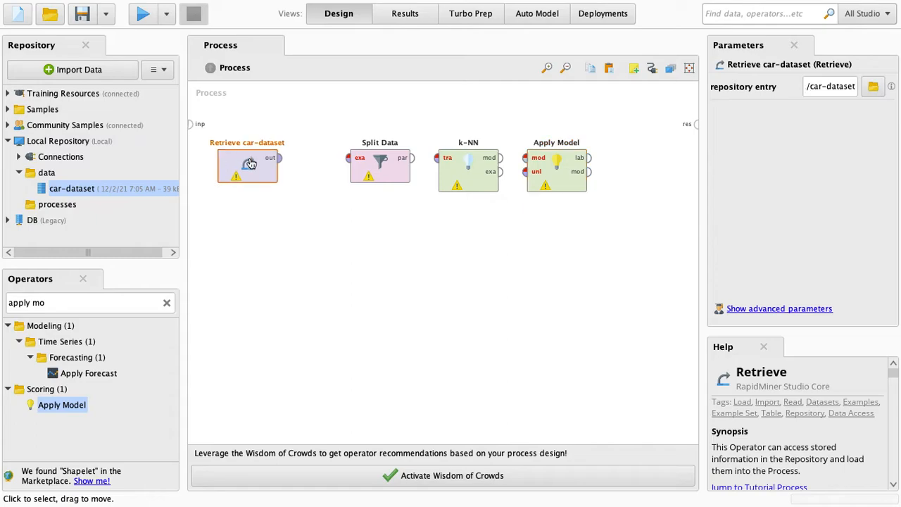
left_click(395, 165)
left_click_drag(395, 166, 350, 166)
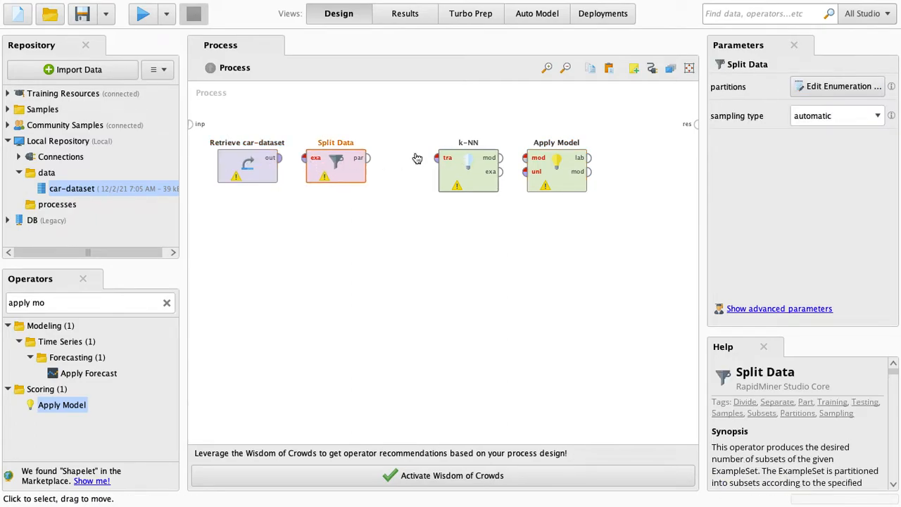
left_click_drag(457, 164, 414, 164)
left_click(567, 161)
left_click_drag(567, 161, 523, 161)
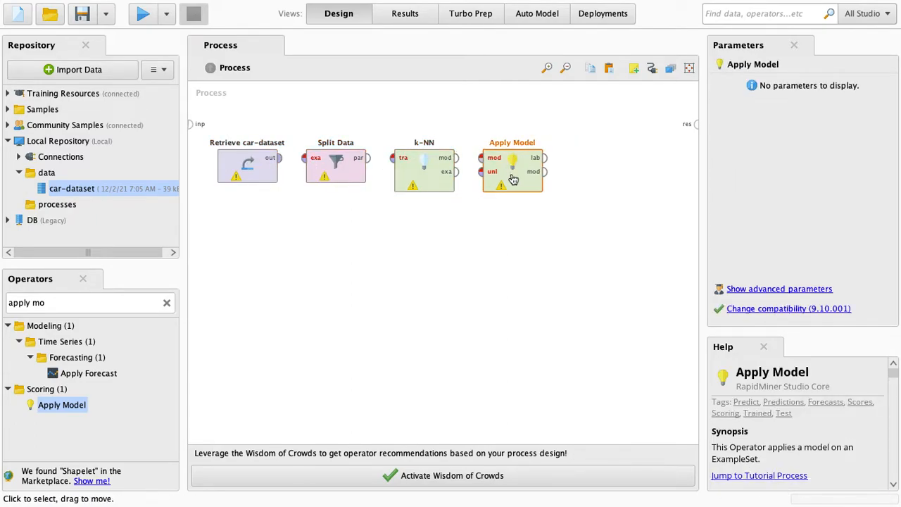
- Search the operators for "performanc" and place the general Performance operator beside Apply Model
left_click(167, 303)
type("performanci")
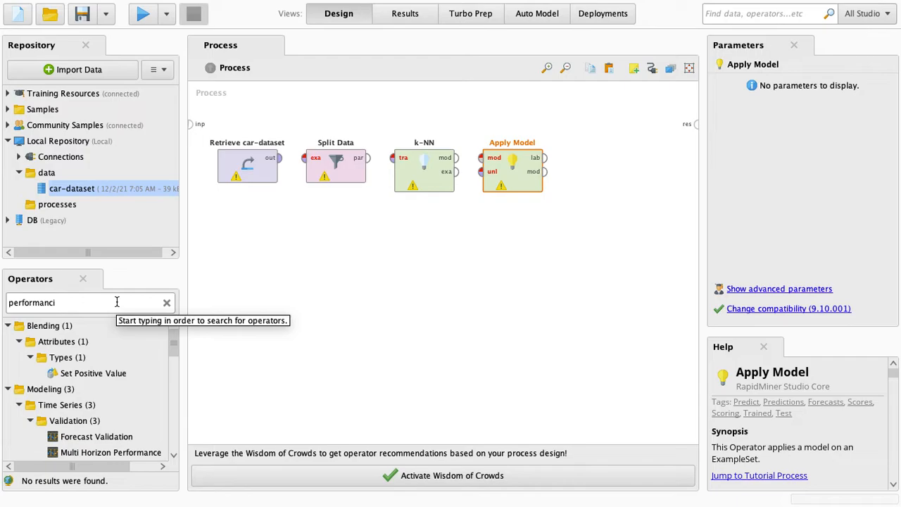
key("BackSpace")
scroll(107, 352, "down", 5)
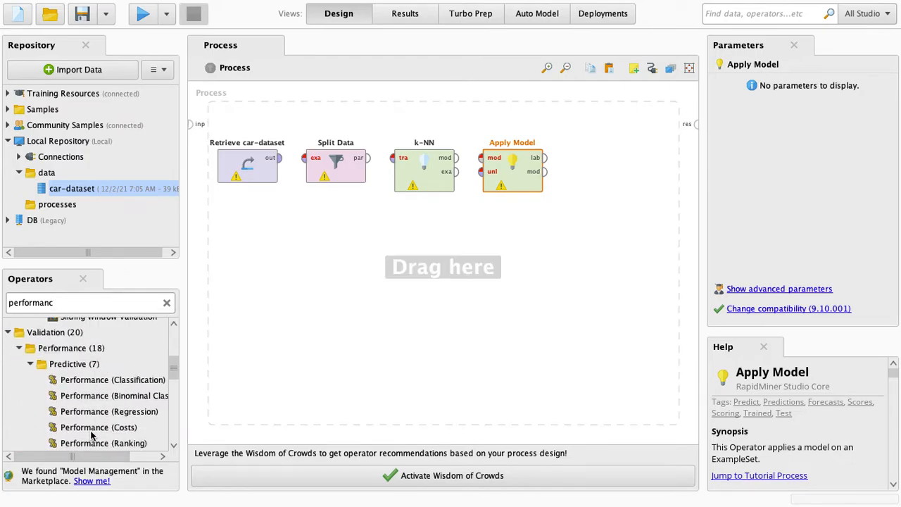
scroll(100, 422, "down", 3)
scroll(97, 424, "down", 5)
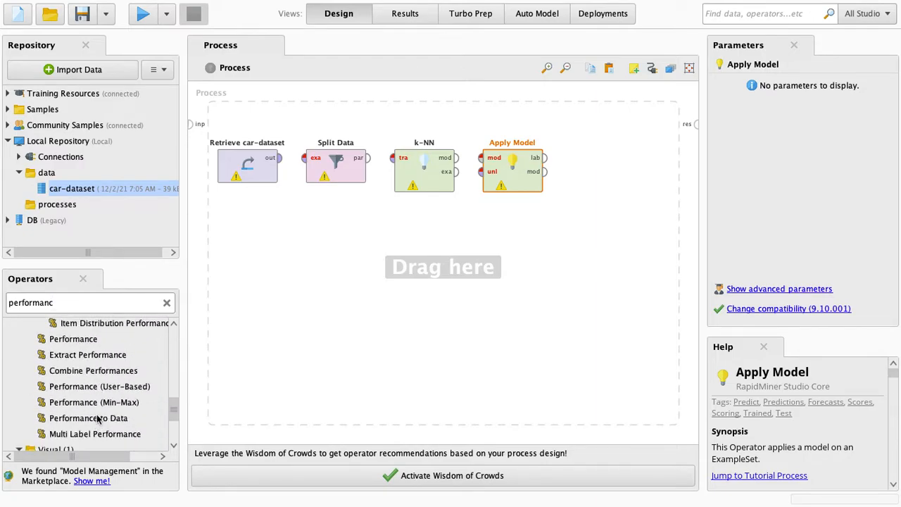
left_click(84, 340)
left_click_drag(83, 340, 612, 180)
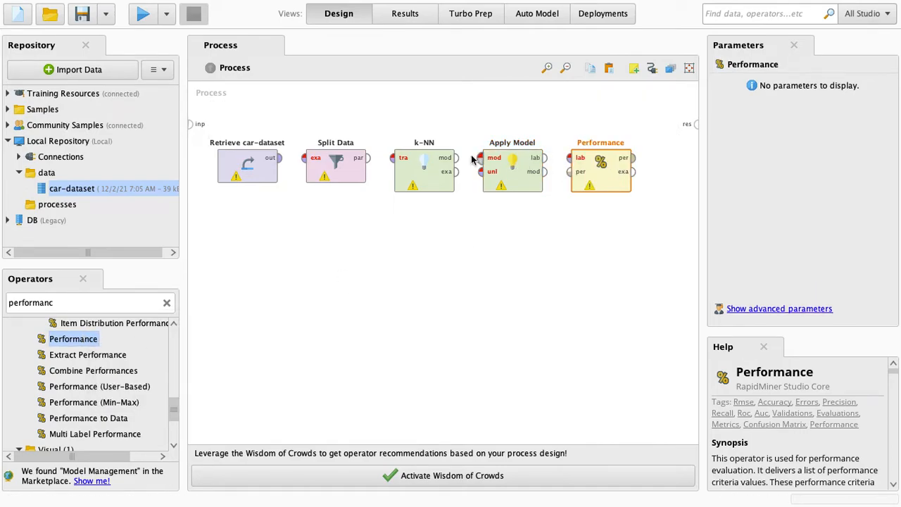
- Stagger the operators in two rows, with Retrieve car-dataset, k-NN and Performance above Split Data and Apply Model
left_click_drag(346, 168, 346, 140)
left_click_drag(254, 175, 253, 242)
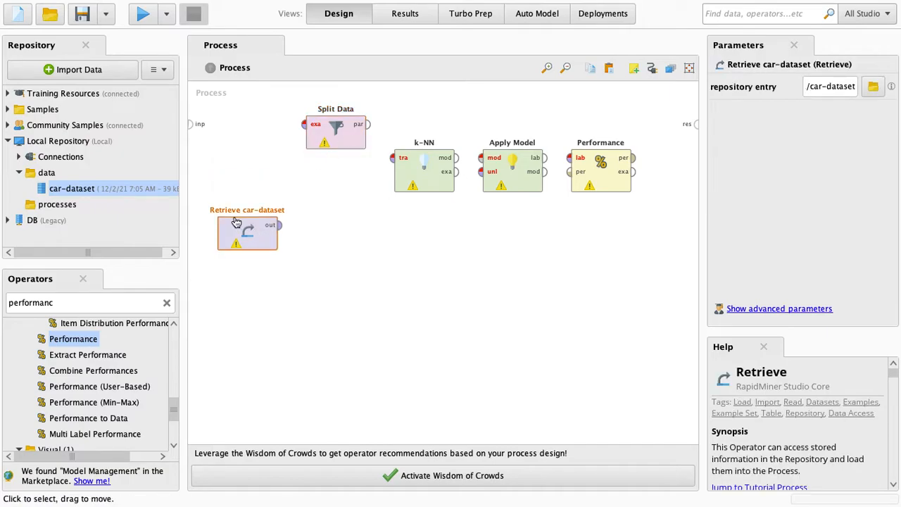
left_click_drag(426, 175, 426, 242)
left_click_drag(498, 174, 499, 140)
left_click_drag(601, 162, 601, 128)
left_click_drag(512, 134, 515, 237)
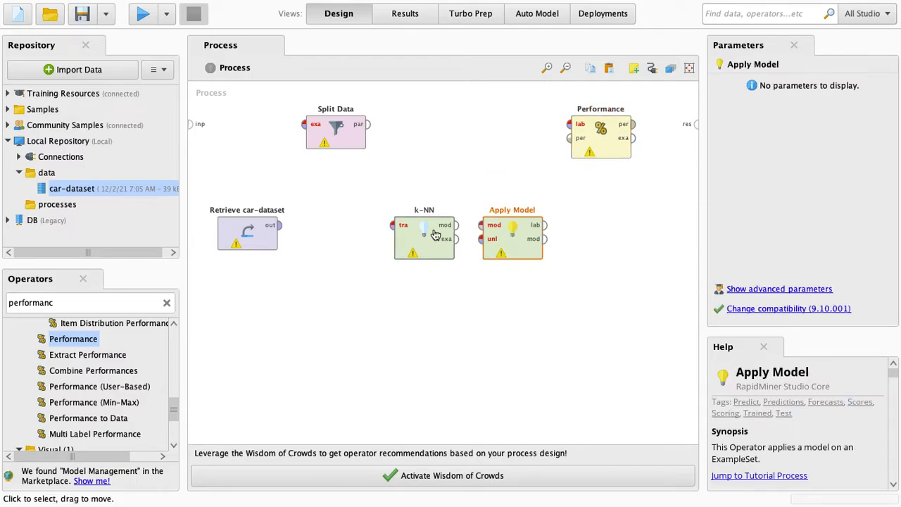
left_click_drag(424, 239, 424, 138)
left_click_drag(343, 135, 343, 238)
left_click_drag(247, 232, 247, 130)
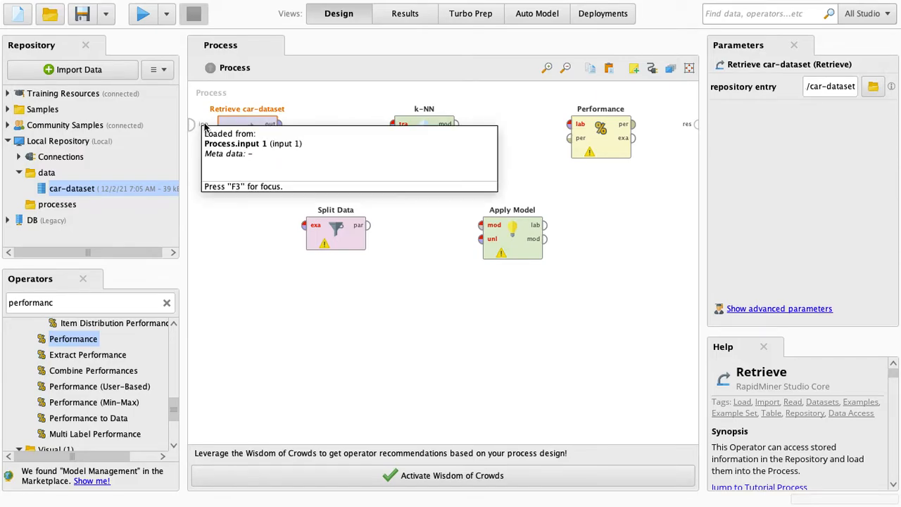
- Connect the Retrieve car-dataset output to Split Data and its first partition output to the k-NN training input
left_click(282, 132)
left_click(305, 226)
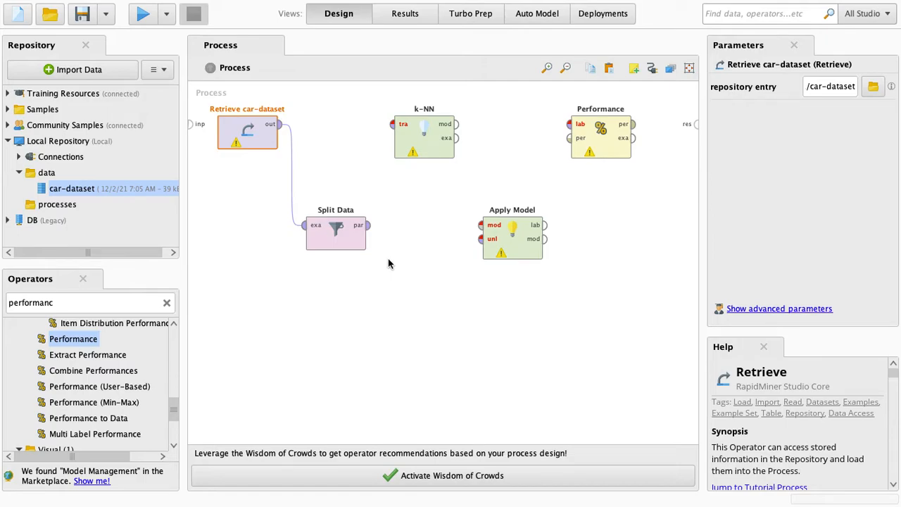
left_click(369, 231)
left_click(368, 225)
left_click(393, 124)
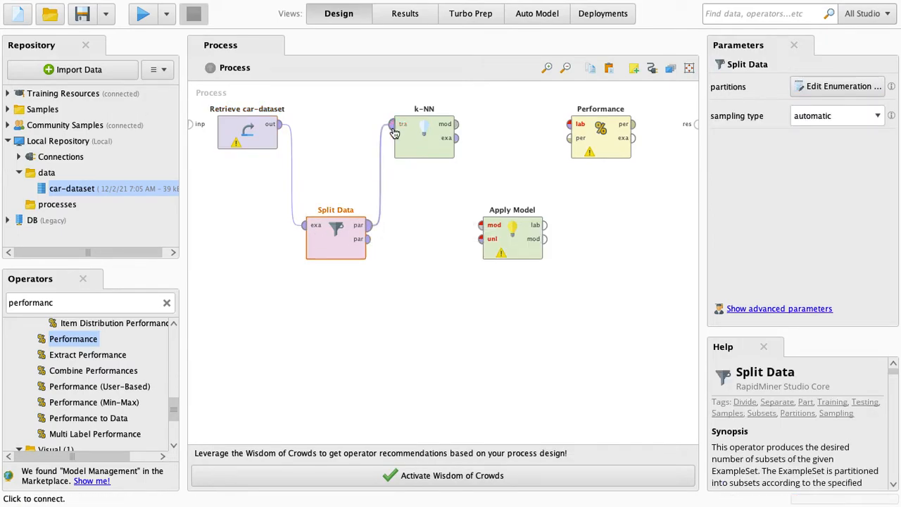
- Connect the second Split Data partition to Apply Model's unlabelled input and the k-NN model to its model input
left_click(369, 240)
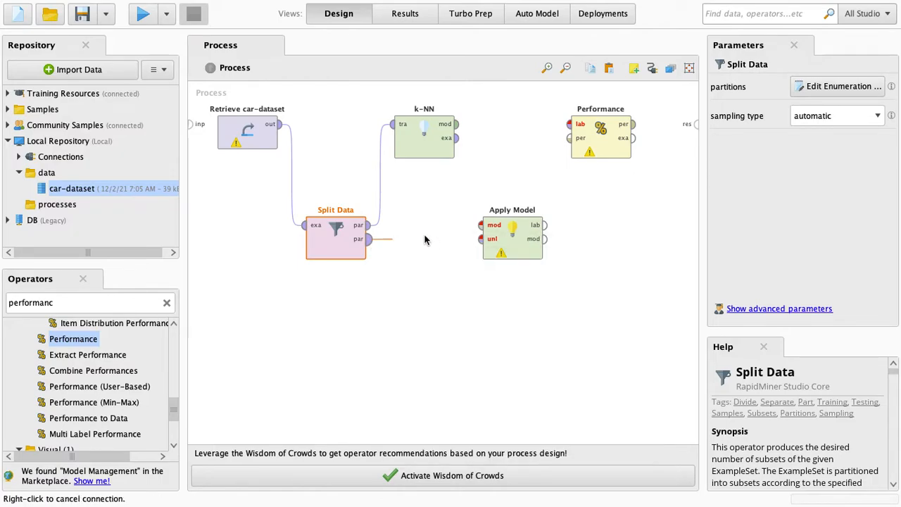
left_click(483, 238)
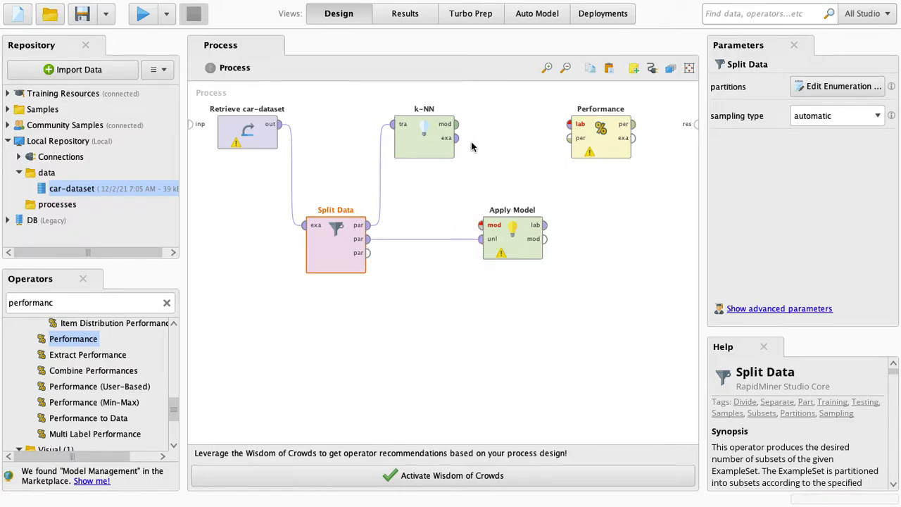
left_click(456, 127)
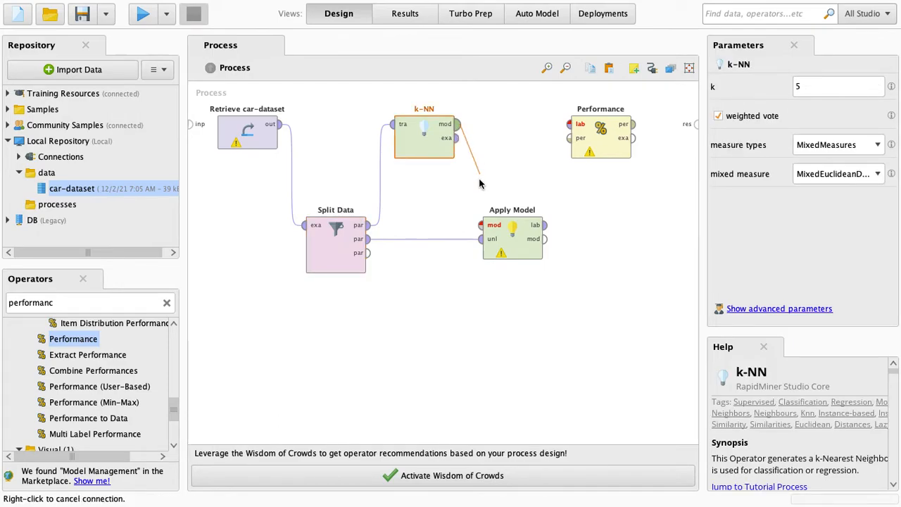
left_click(482, 225)
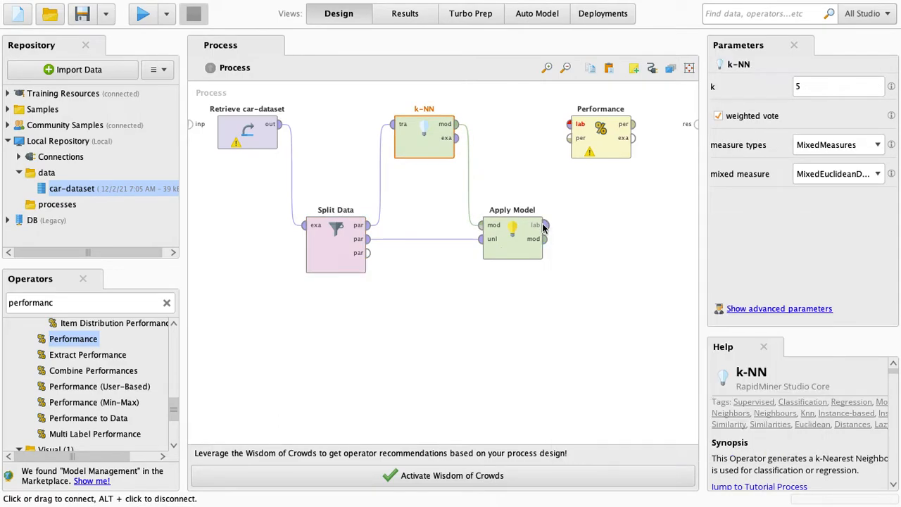
- Connect Apply Model's labelled output to Performance, and the Performance per and exa outputs to the process results
left_click(544, 226)
left_click(567, 128)
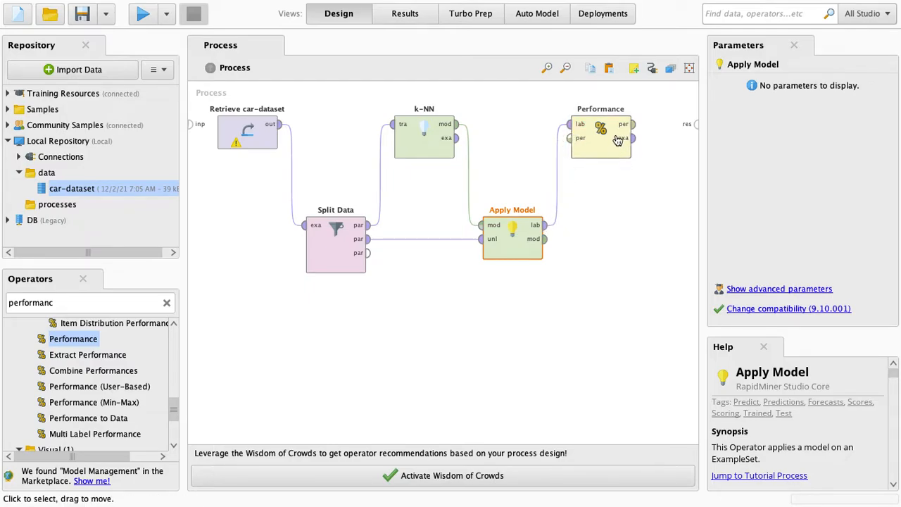
left_click(633, 124)
left_click(696, 125)
left_click(633, 138)
left_click(695, 135)
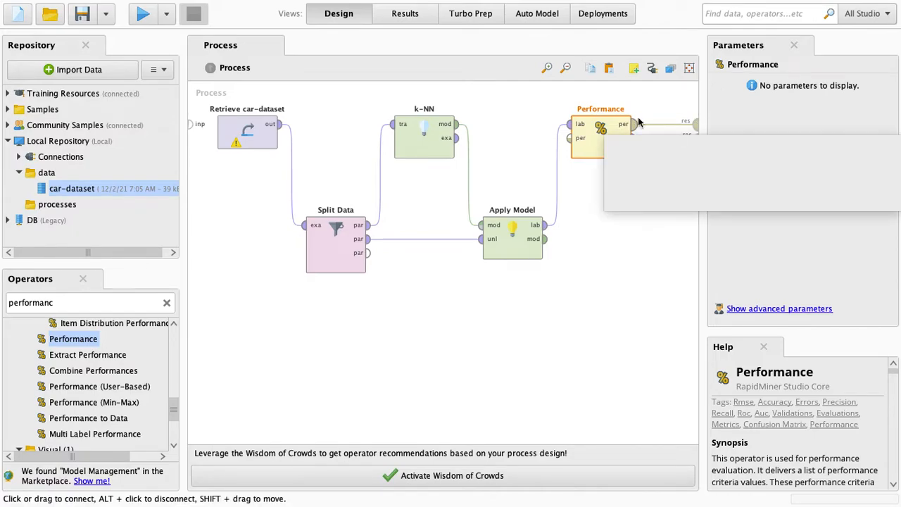
- Start saving the process and enter "car-dataset-classific" as its name
left_click(83, 16)
left_click(282, 364)
type("car")
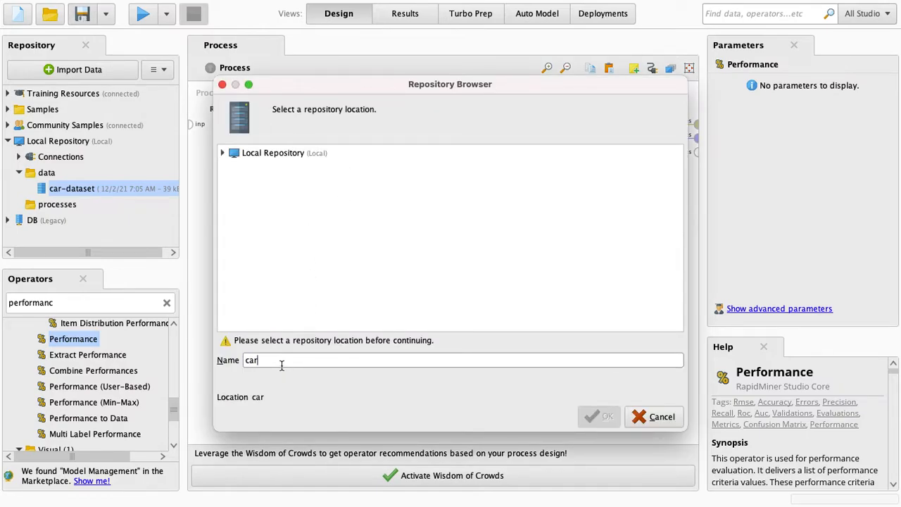
type("-dataset-cla")
key("BackSpace")
key("BackSpace")
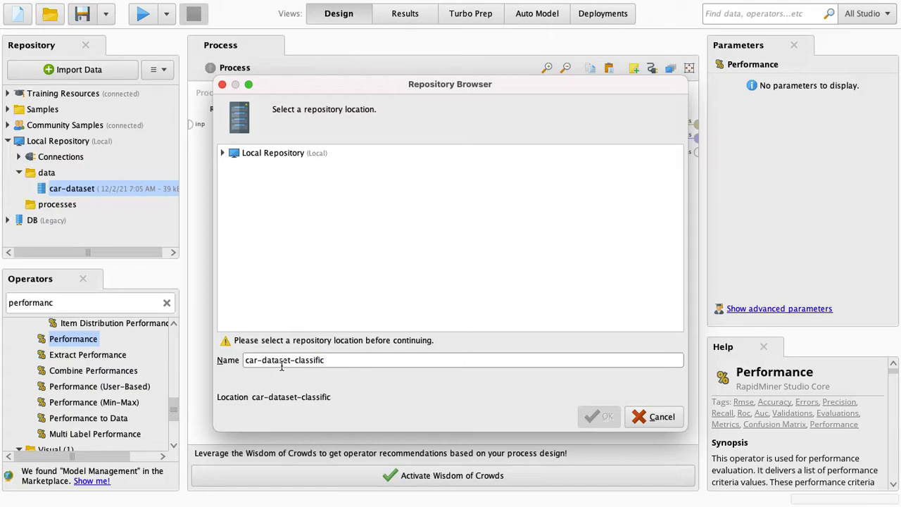
- Replace the process name in the save dialog with "classification_car_dataset-knn"
key("shift+Left")
key("shift+Left")
key("shift+Left")
key("shift+Left")
key("shift+Left")
key("shift+Left")
key("shift+Left")
key("shift+Left")
key("shift+Left")
key("shift+Left")
key("shift+Left")
key("shift+Left")
key("shift+Left")
key("shift+Left")
key("shift+Left")
key("shift+Left")
key("shift+Left")
key("shift+Left")
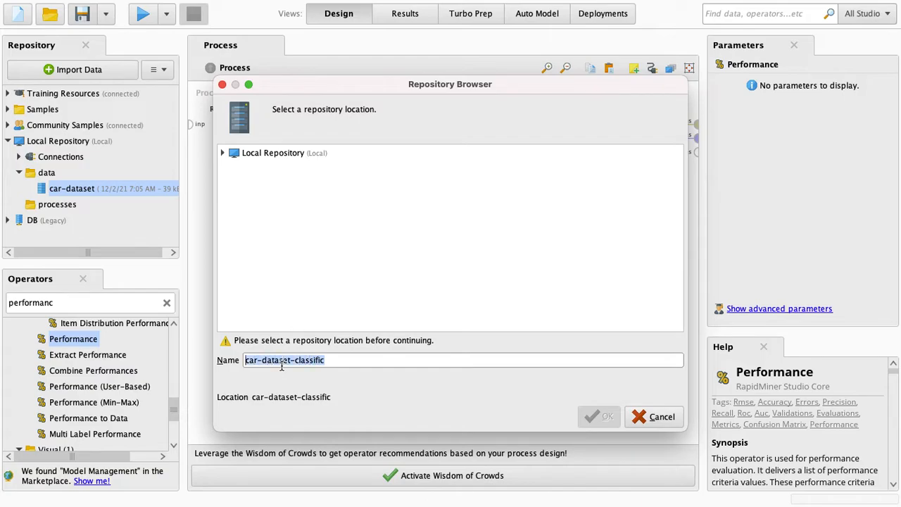
type("classification_ca")
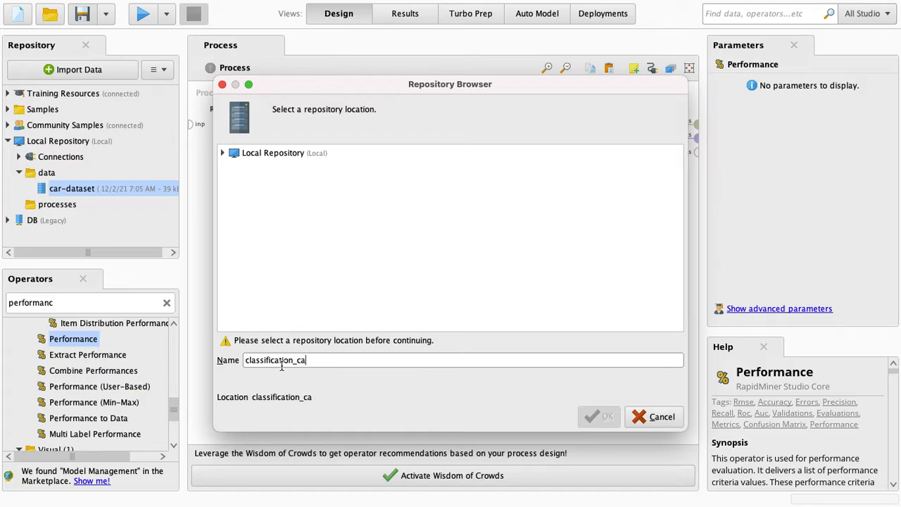
type("r_dataset-knn")
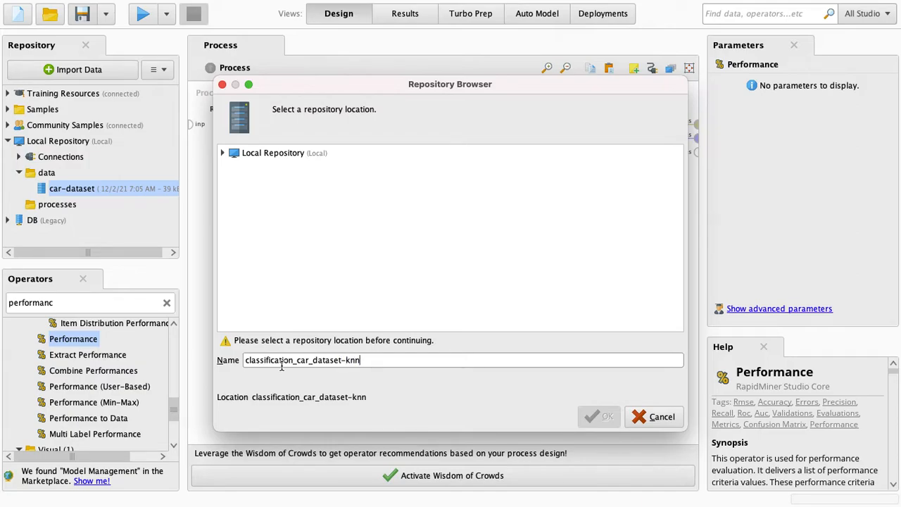
- Choose the processes folder under Local Repository as the location and save the process there
left_click(255, 153)
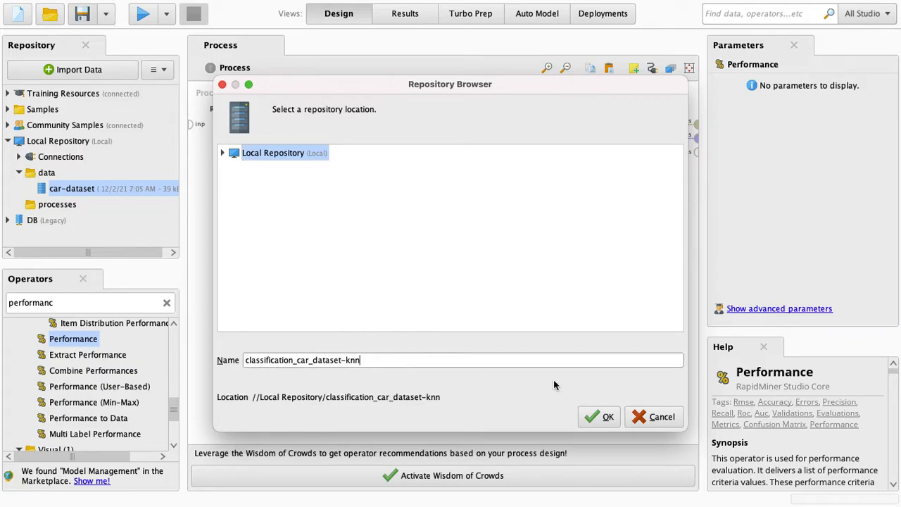
left_click(222, 152)
left_click(237, 200)
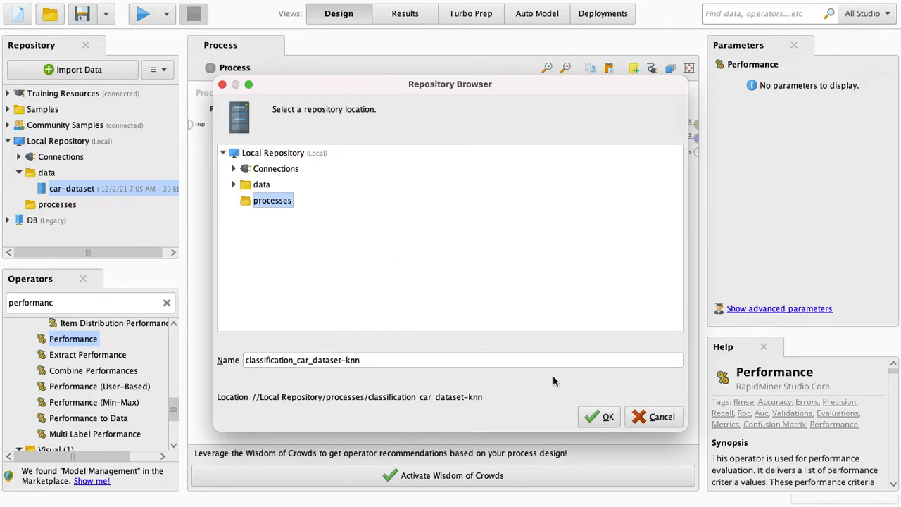
left_click(600, 416)
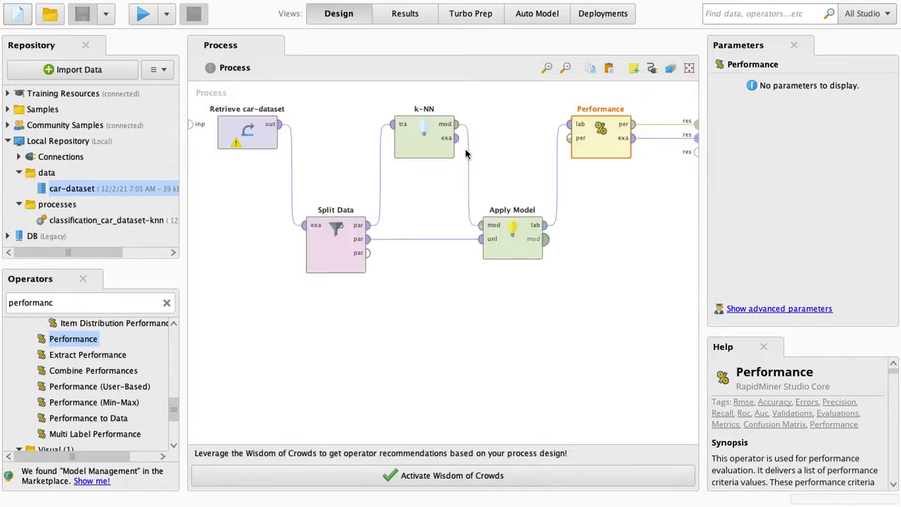
- Run the process and look through the actual classes, predictions and confidences in the Apply Model example set
mouse_move(265, 3)
left_click(143, 13)
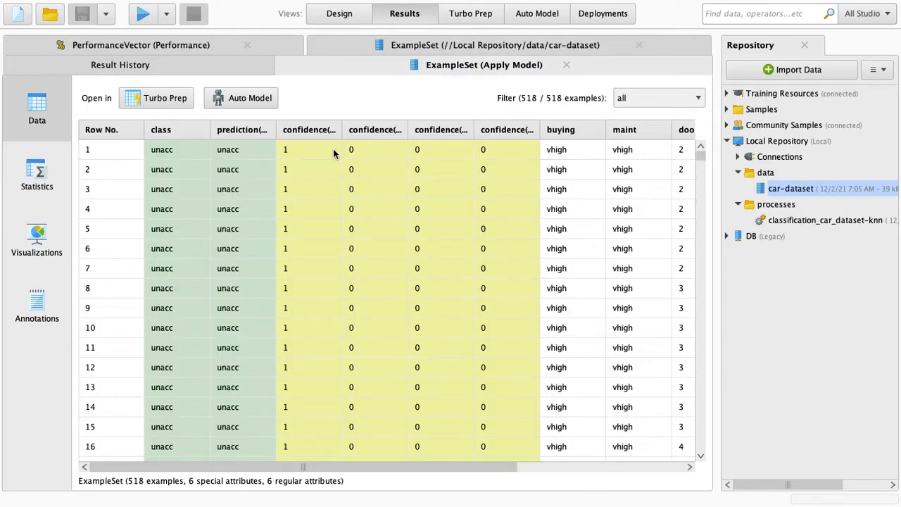
mouse_move(150, 3)
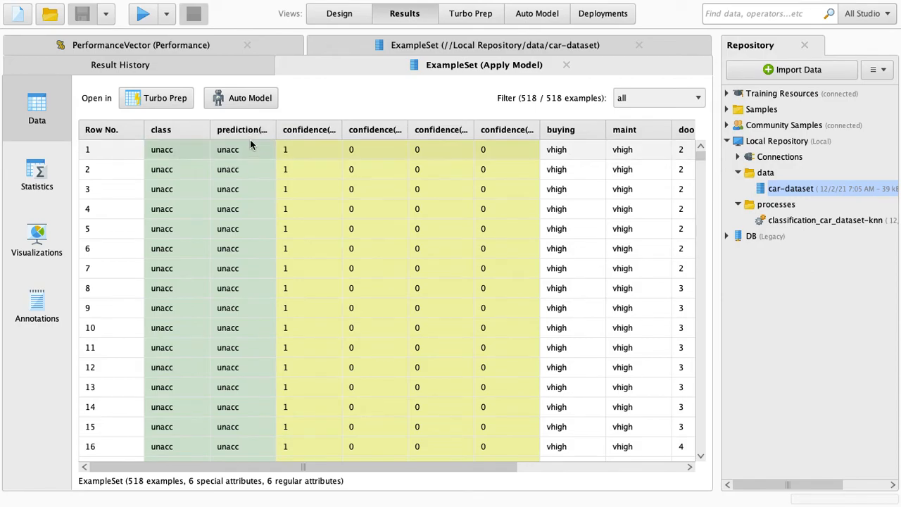
scroll(255, 302, "down", 1)
scroll(254, 302, "down", 20)
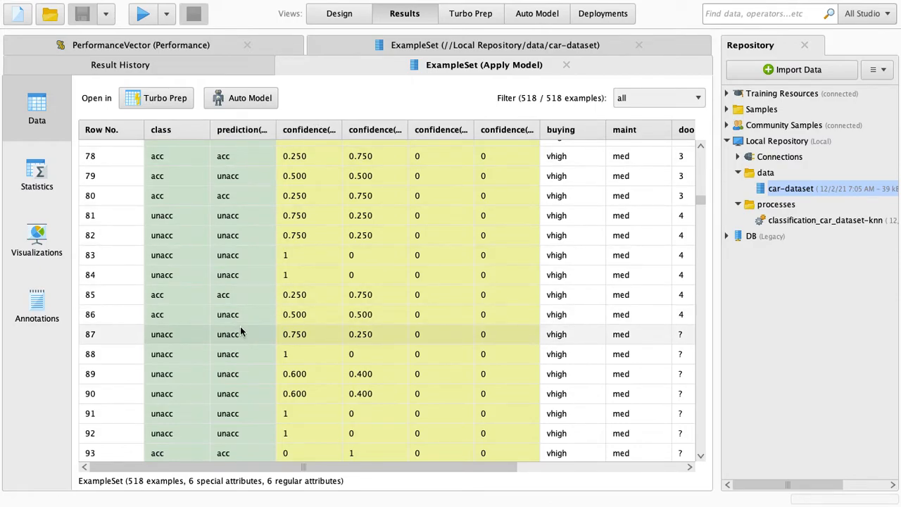
scroll(239, 329, "down", 3)
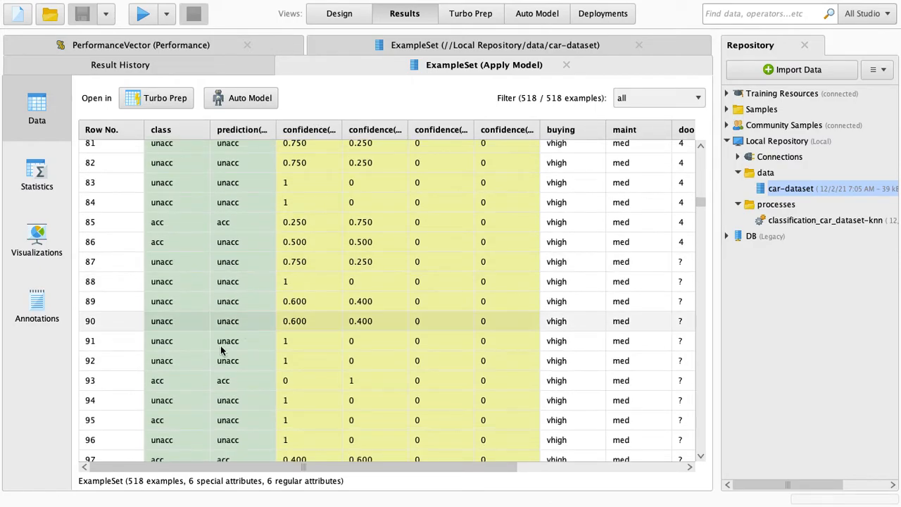
- Compare the performance results with the original car-dataset example set and the Apply Model predictions
left_click(189, 63)
left_click(204, 43)
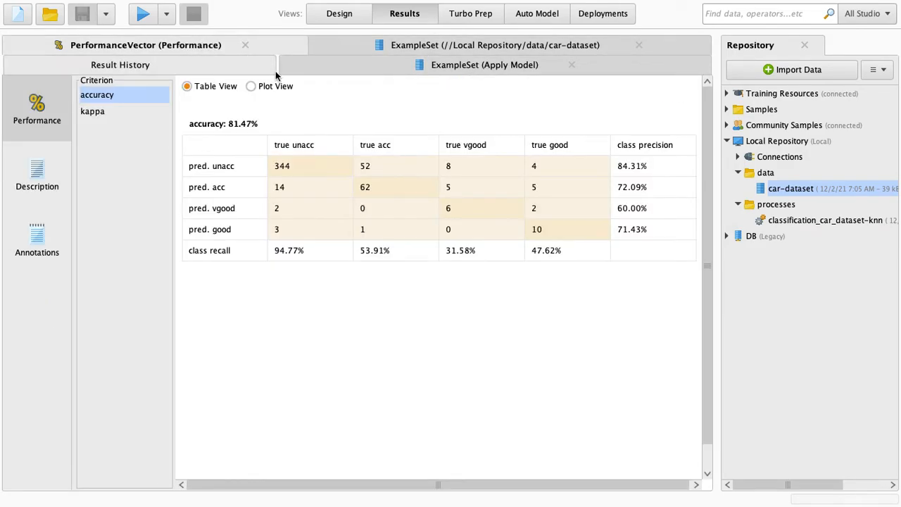
left_click(488, 48)
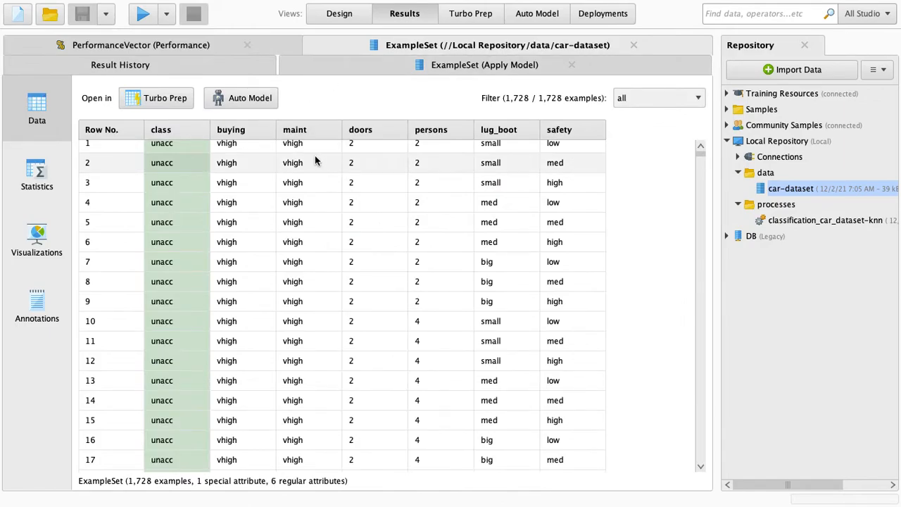
left_click(461, 65)
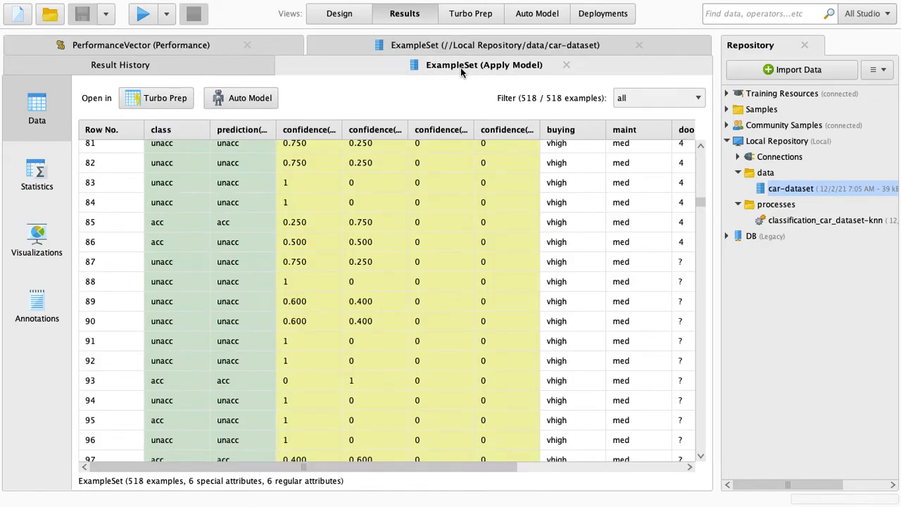
left_click(187, 47)
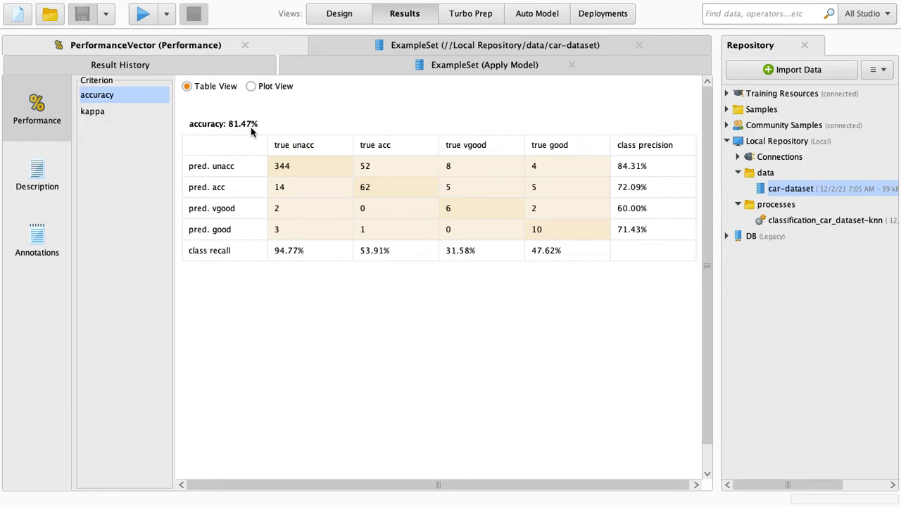
- Examine the confusion matrix as a plot and as a table for the accuracy and kappa criteria, ending on the accuracy table
left_click(252, 86)
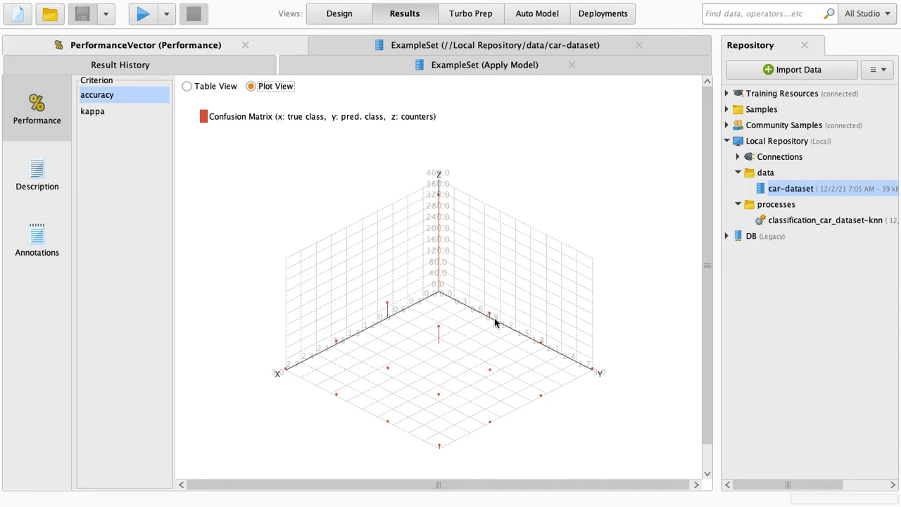
left_click(101, 113)
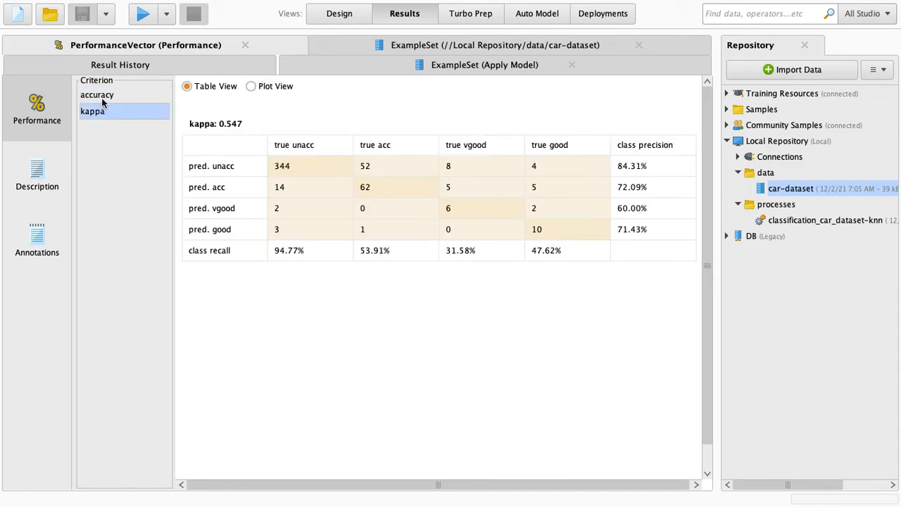
left_click(101, 96)
left_click(106, 111)
left_click(97, 96)
left_click(186, 86)
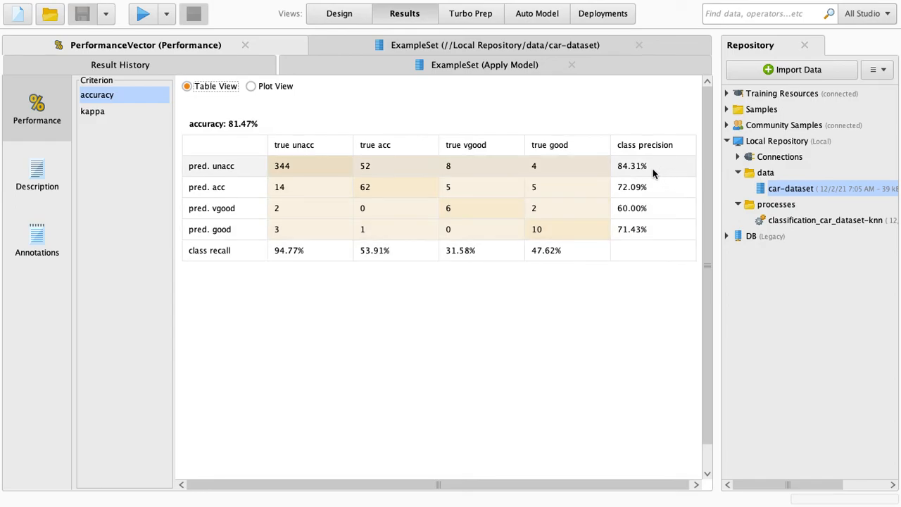
mouse_move(558, 4)
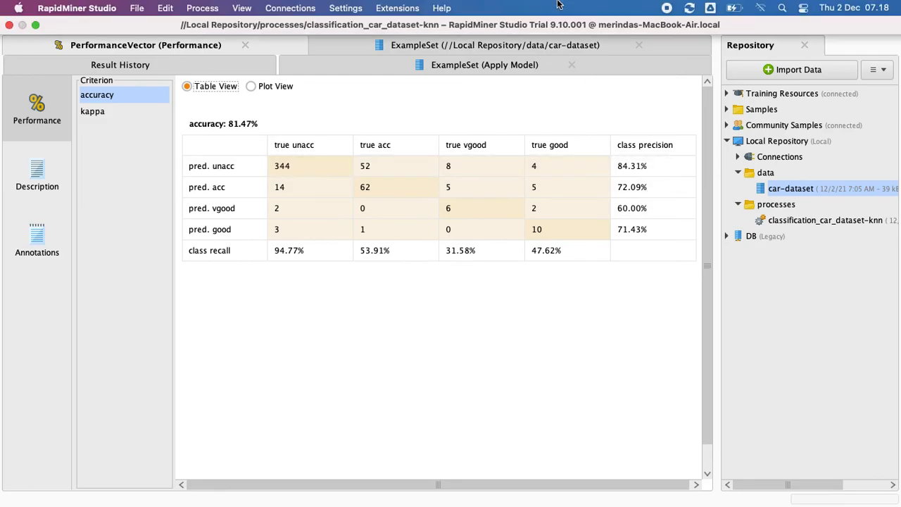